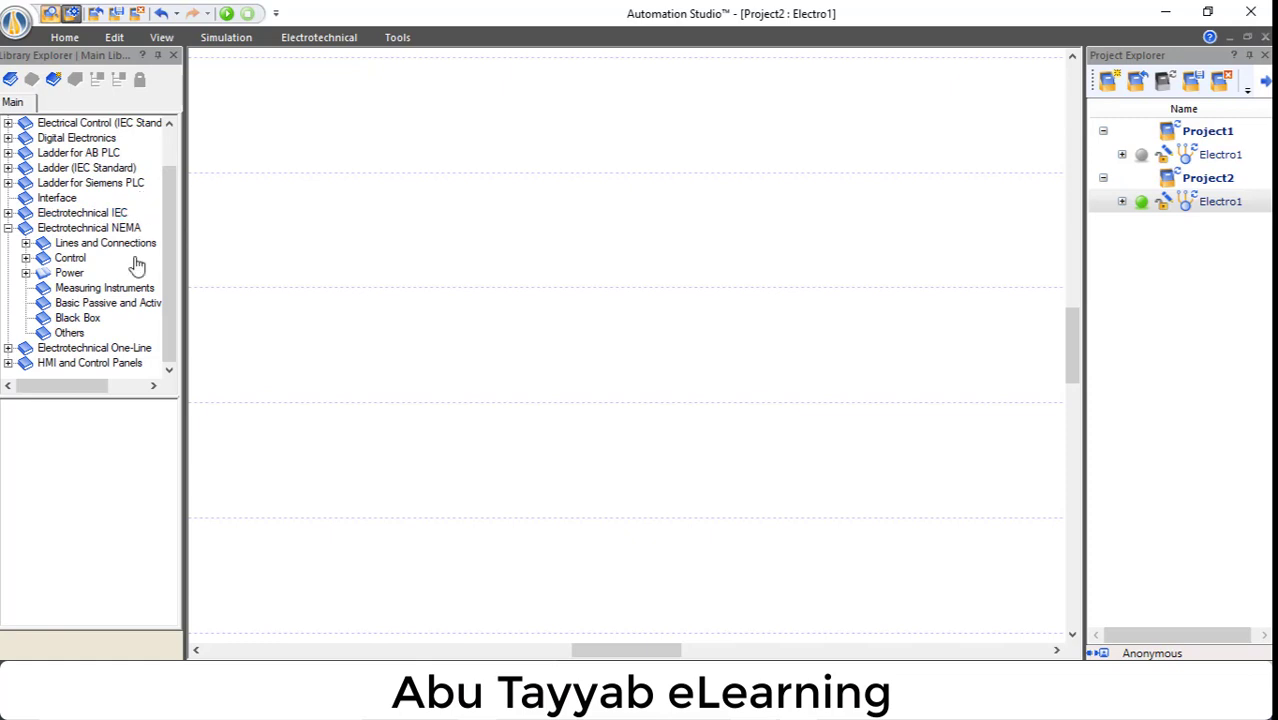
- Place three AC Contactor Coils from the Electrotechnical NEMA control library side by side in the middle of the schematic
{"action": "left_click", "coordinate": [26, 258]}
{"action": "left_click", "coordinate": [105, 288]}
{"action": "left_click", "coordinate": [118, 438]}
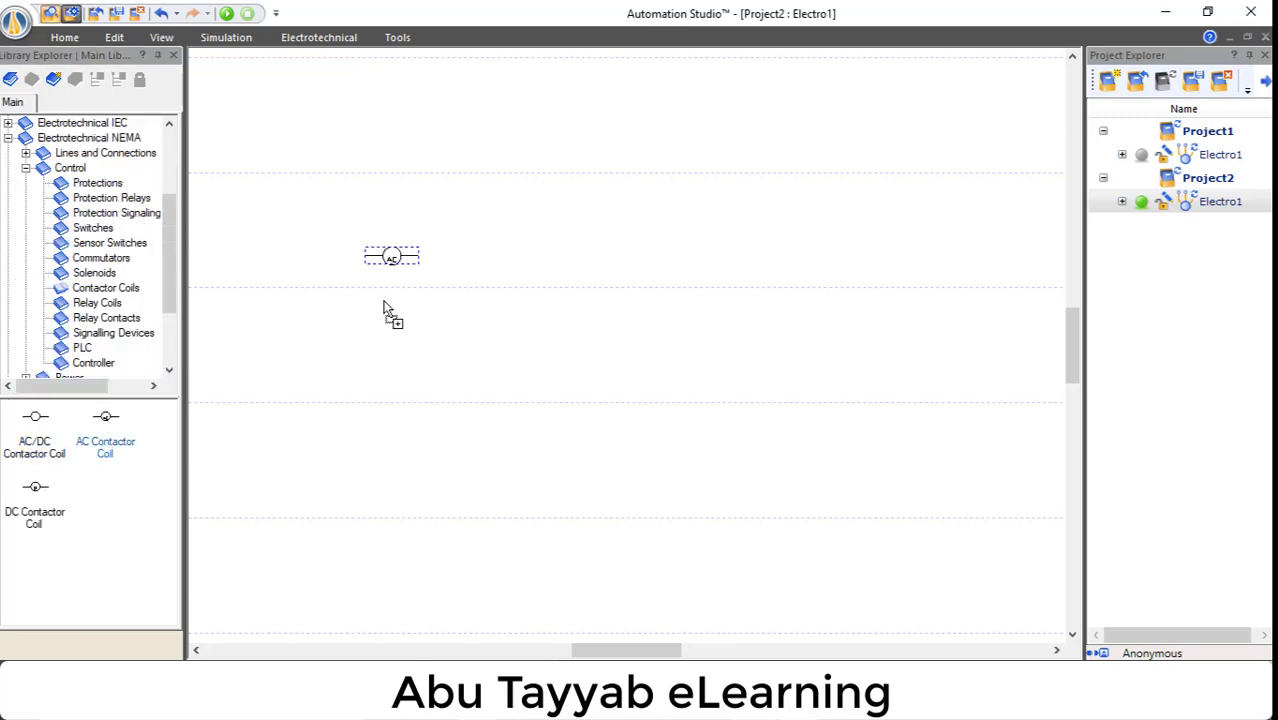
{"action": "left_click", "coordinate": [411, 320]}
{"action": "left_click", "coordinate": [525, 320]}
{"action": "left_click", "coordinate": [625, 328]}
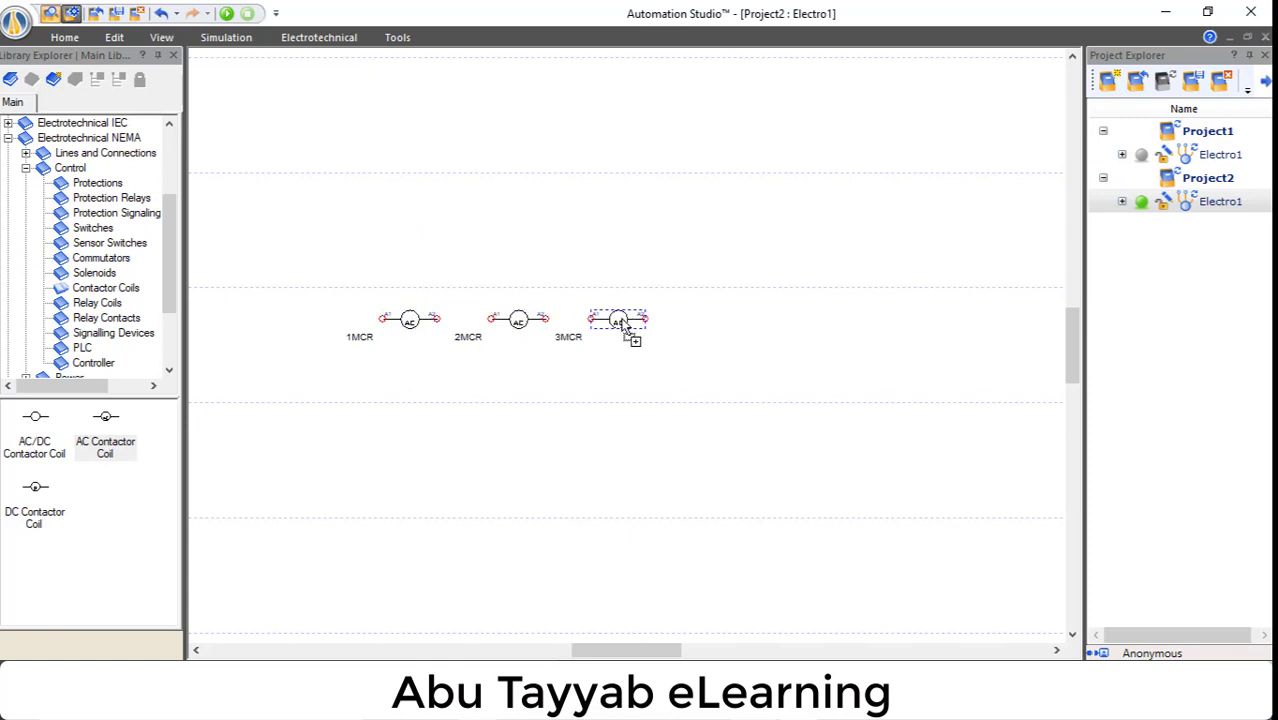
- Add a contact group with three Main NO Contacts of a Contactor to the first coil, 1MCR
{"action": "double_click", "coordinate": [410, 320]}
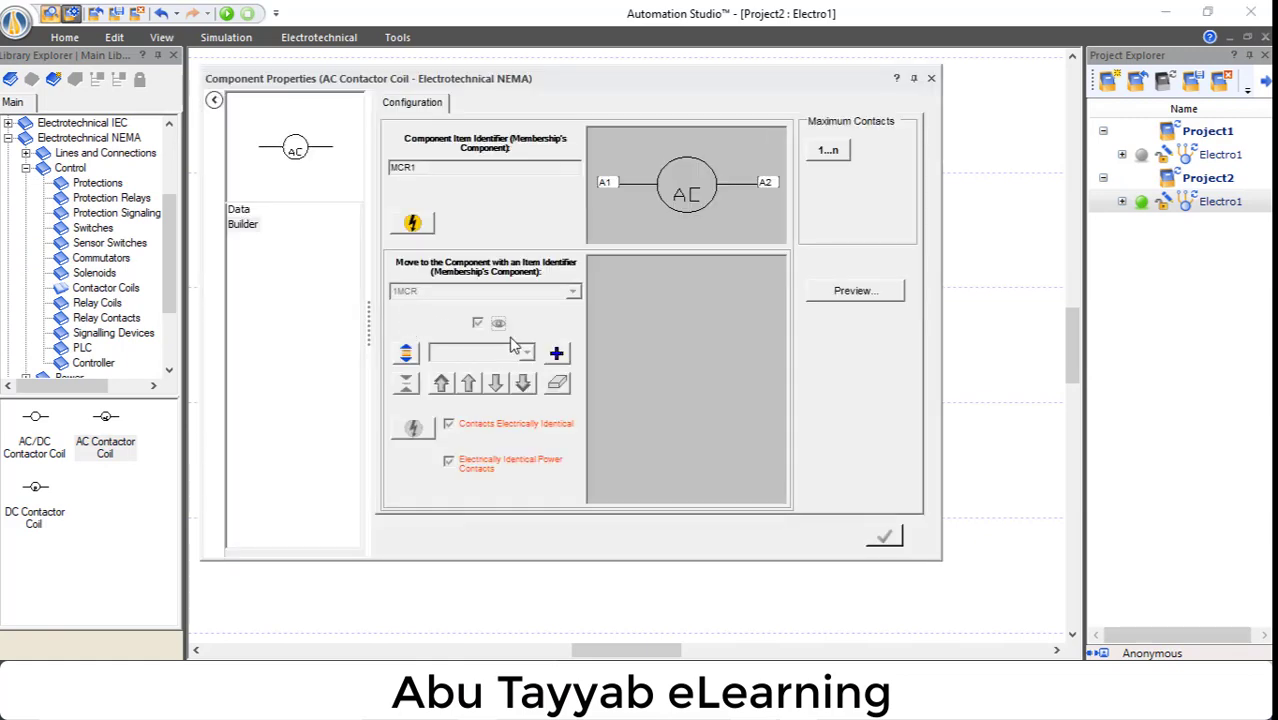
{"action": "left_click", "coordinate": [557, 353]}
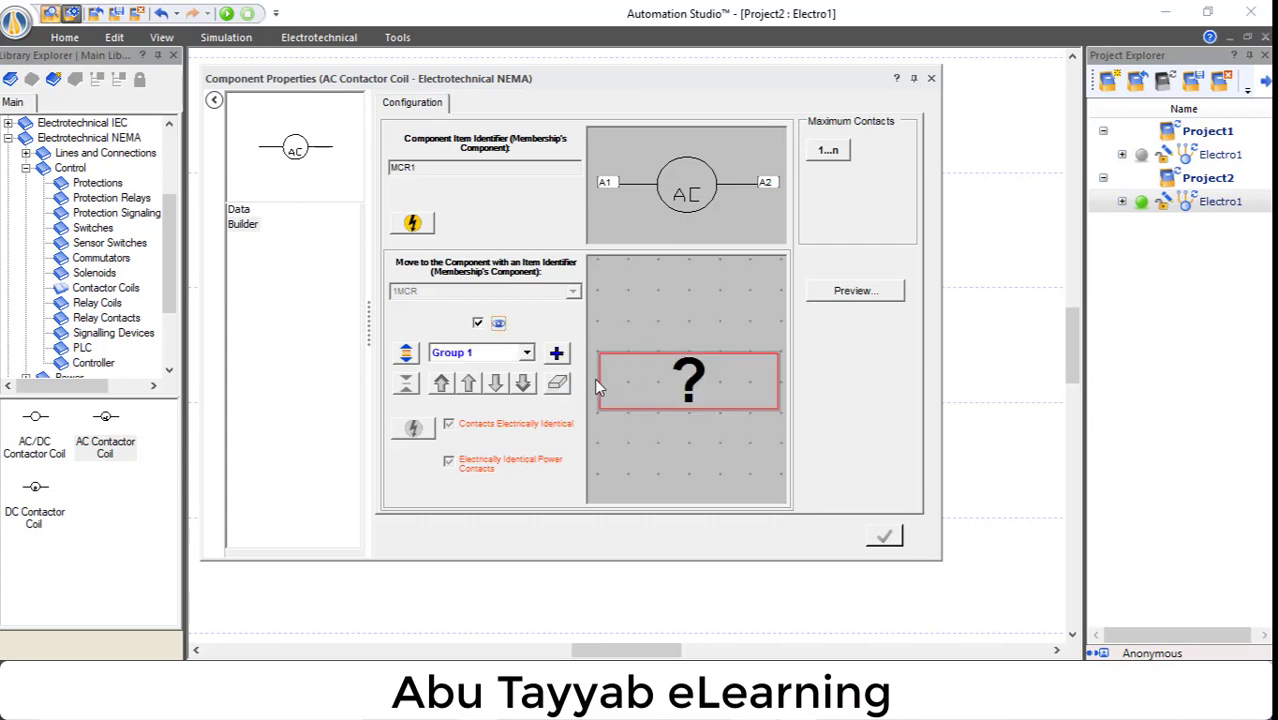
{"action": "left_click", "coordinate": [686, 388]}
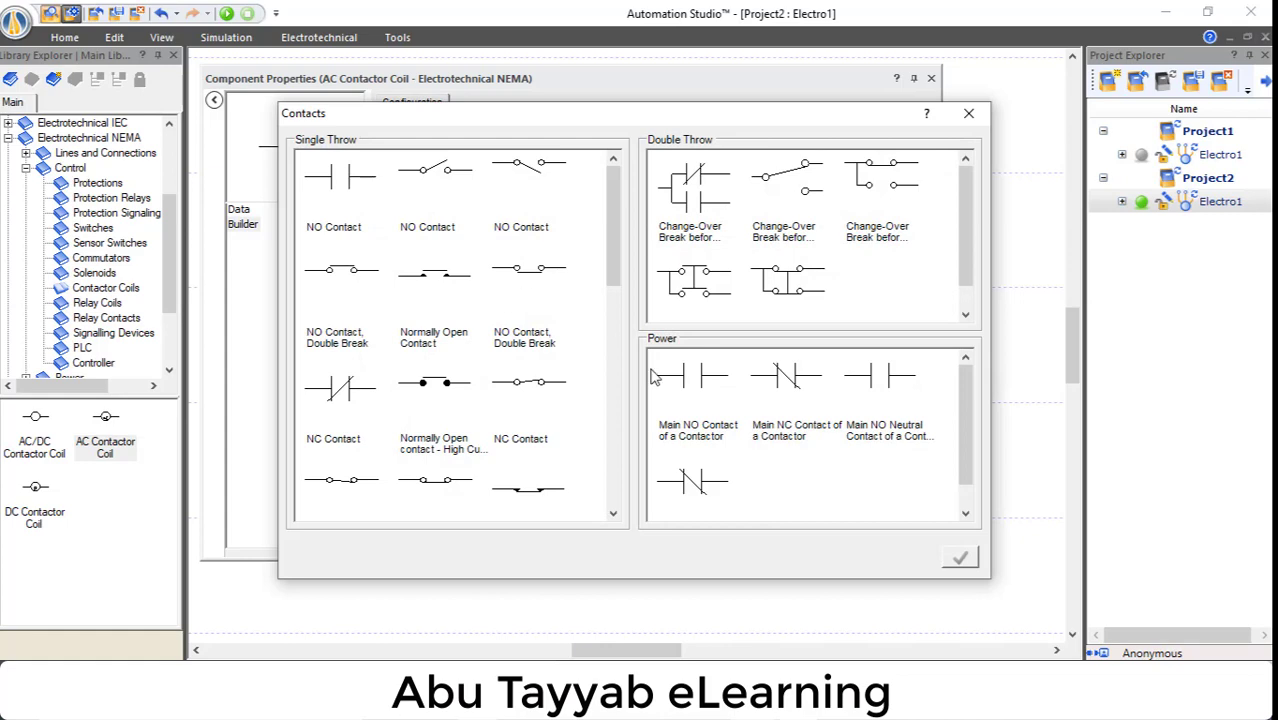
{"action": "left_click", "coordinate": [698, 383]}
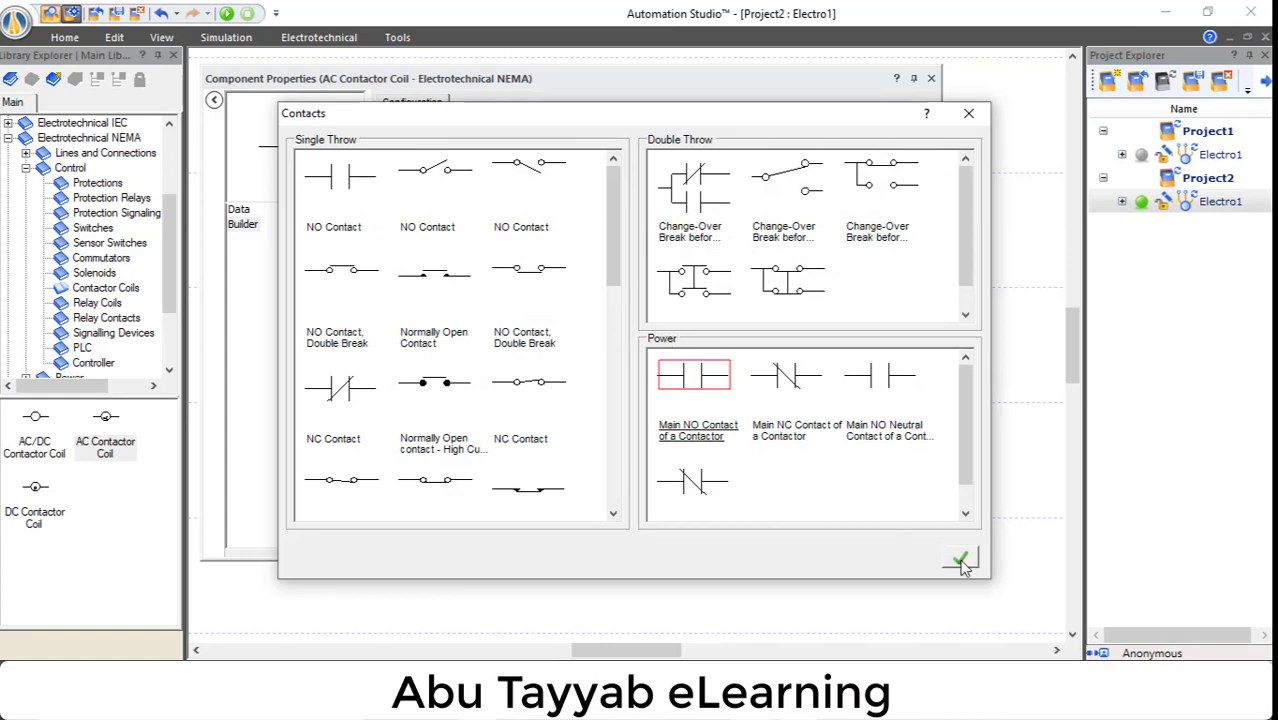
{"action": "double_click", "coordinate": [692, 376]}
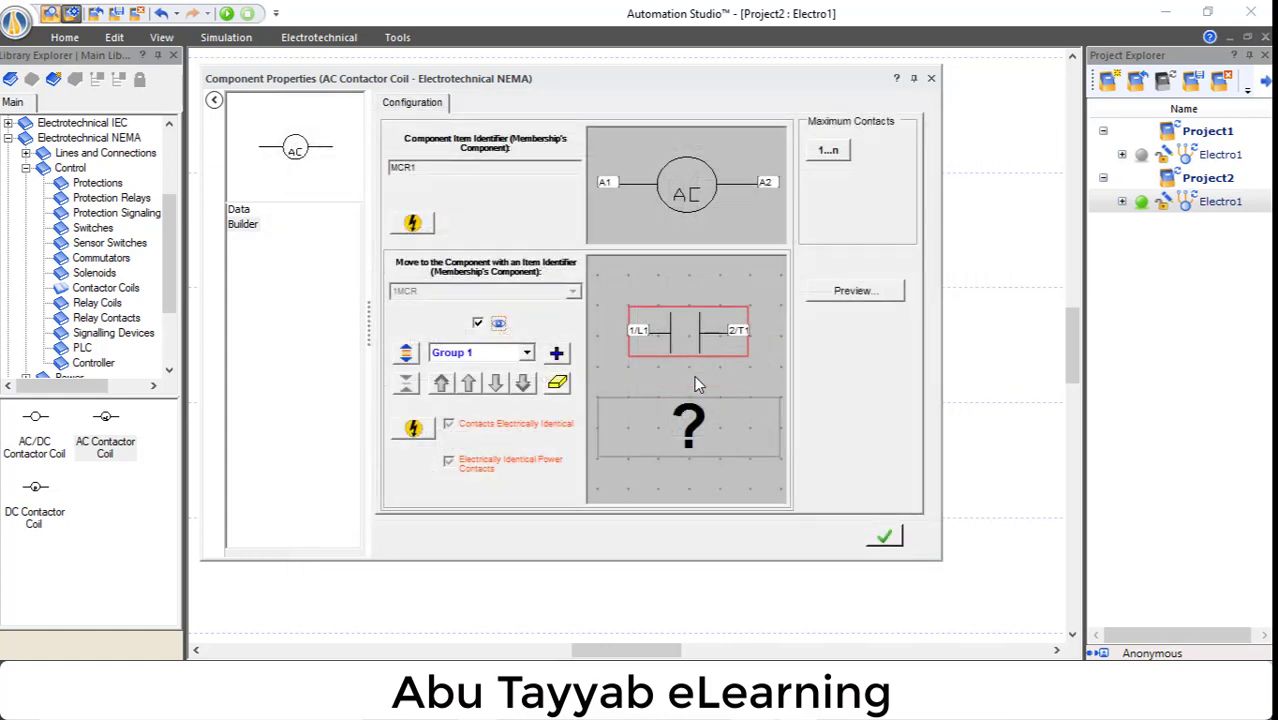
{"action": "double_click", "coordinate": [705, 427]}
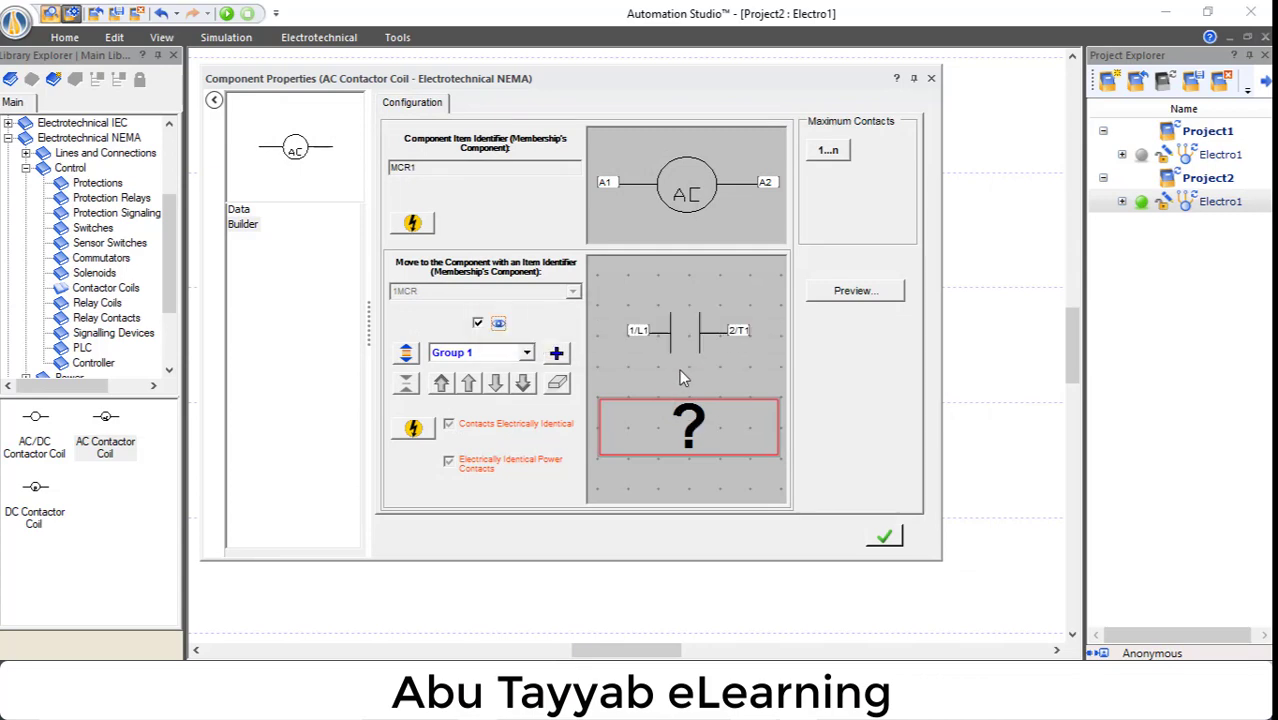
{"action": "double_click", "coordinate": [694, 376]}
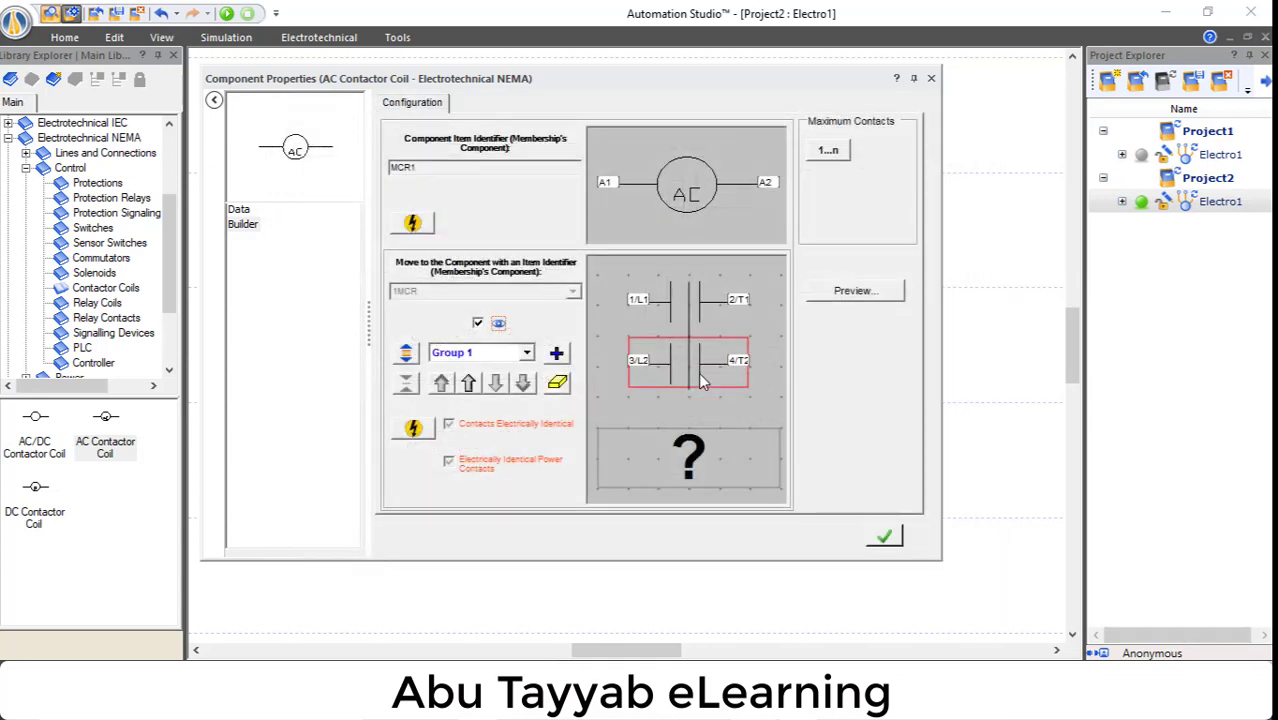
{"action": "double_click", "coordinate": [688, 452]}
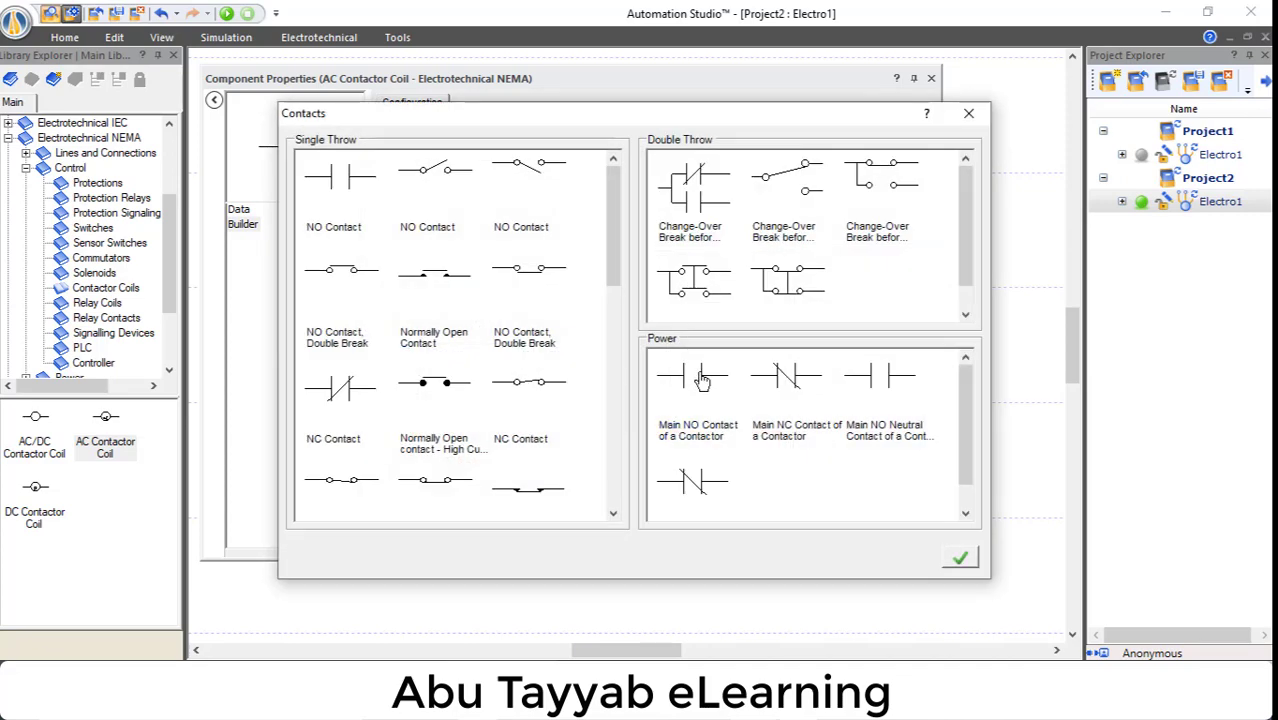
{"action": "double_click", "coordinate": [698, 377]}
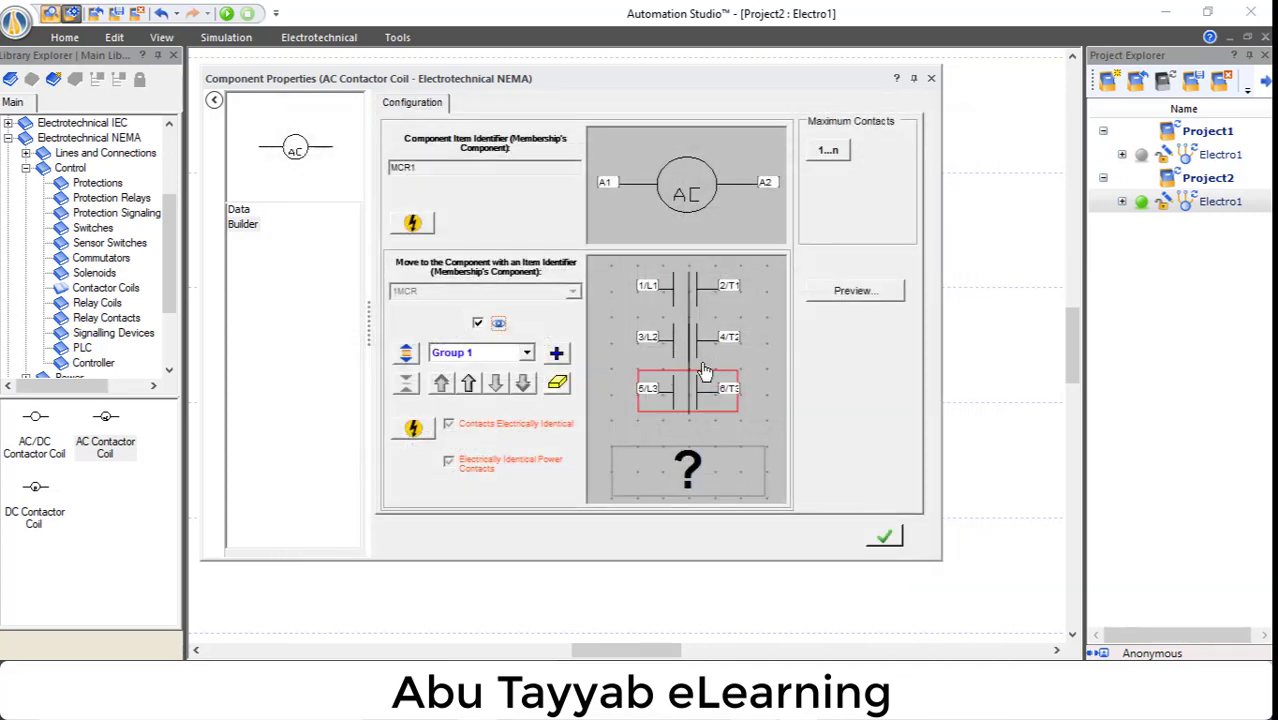
- Give coil 1MCR a single-throw NO Contact in Group 2 and an NC Contact in Group 3, and apply the configuration
{"action": "left_click", "coordinate": [557, 354]}
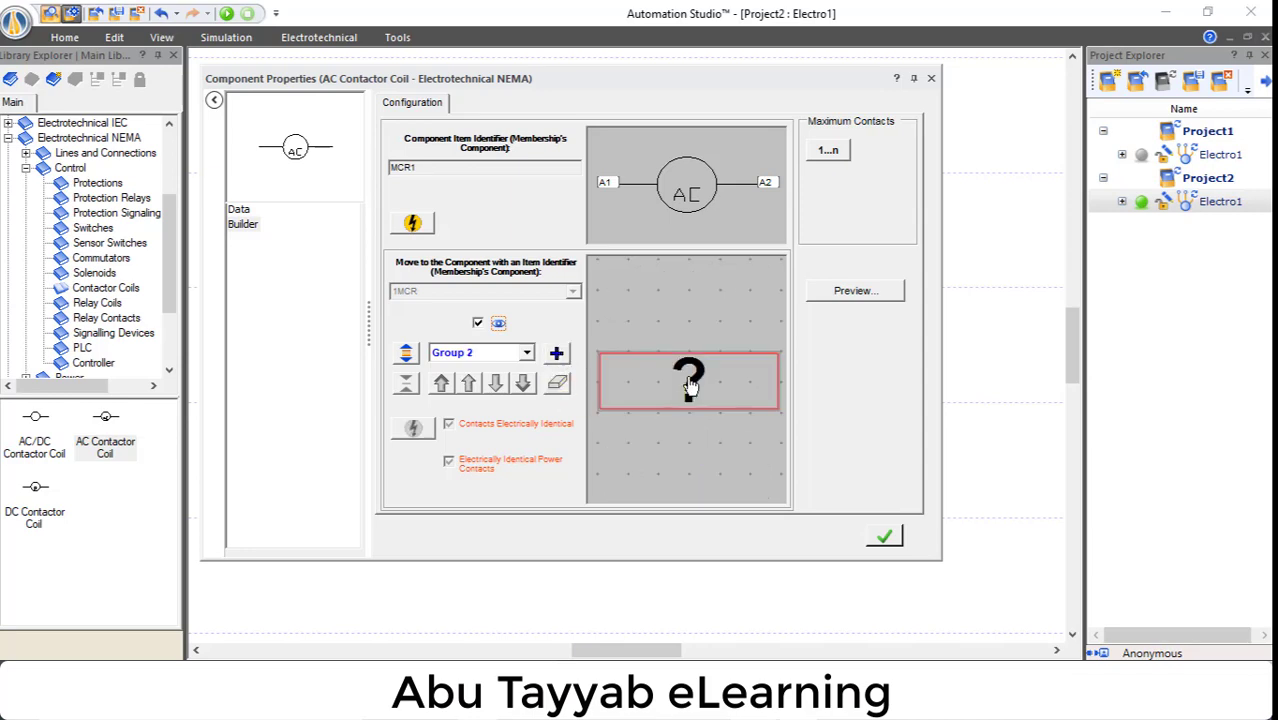
{"action": "left_click", "coordinate": [688, 470]}
{"action": "double_click", "coordinate": [337, 190]}
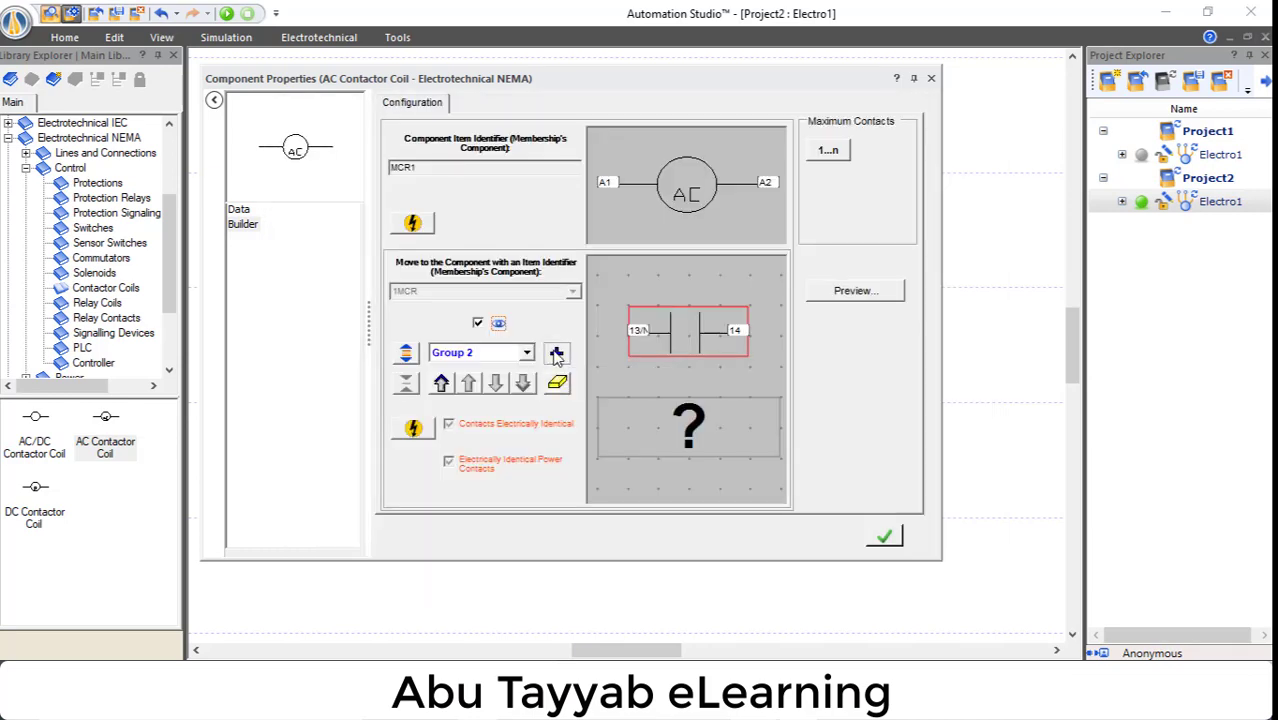
{"action": "left_click", "coordinate": [700, 388]}
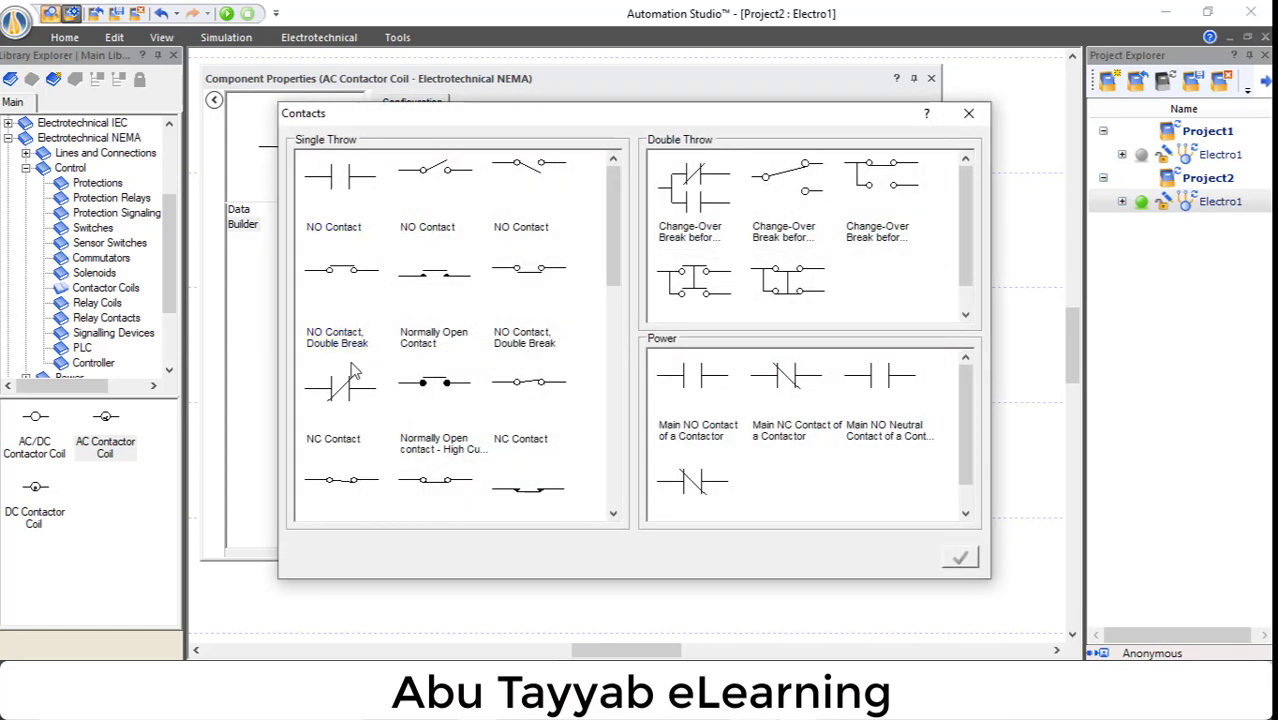
{"action": "left_click", "coordinate": [340, 390]}
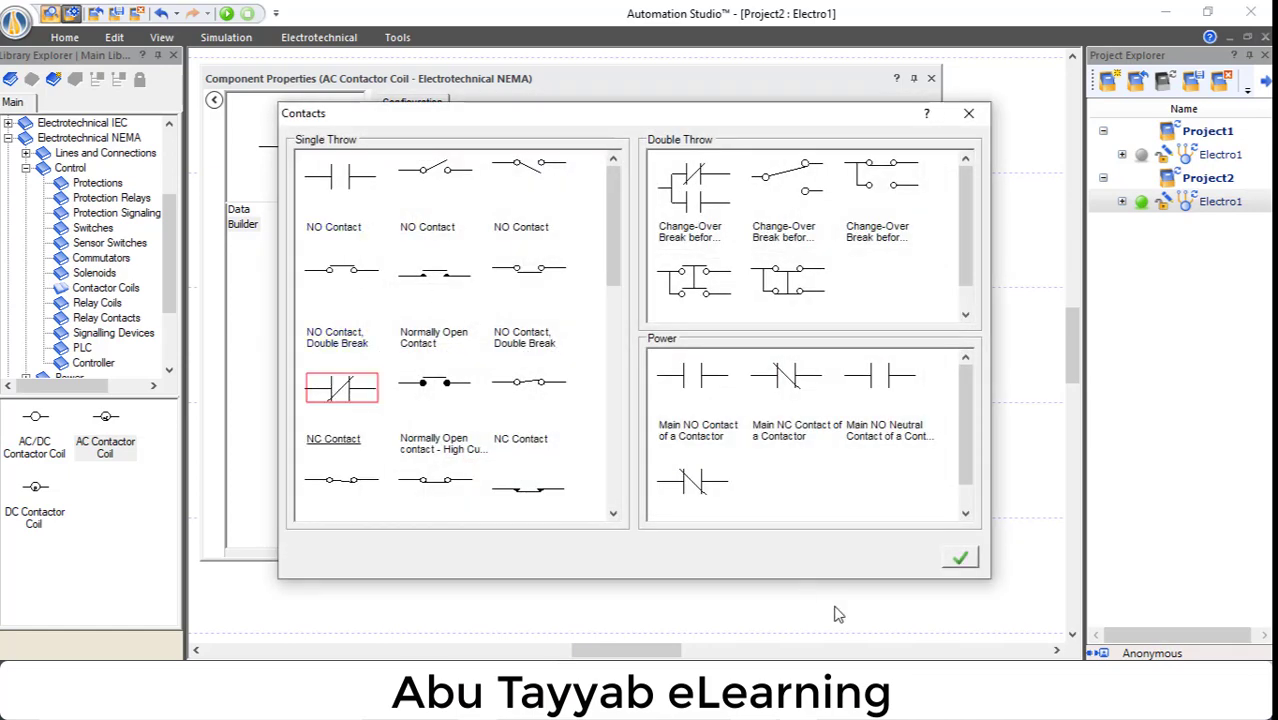
{"action": "left_click", "coordinate": [963, 563]}
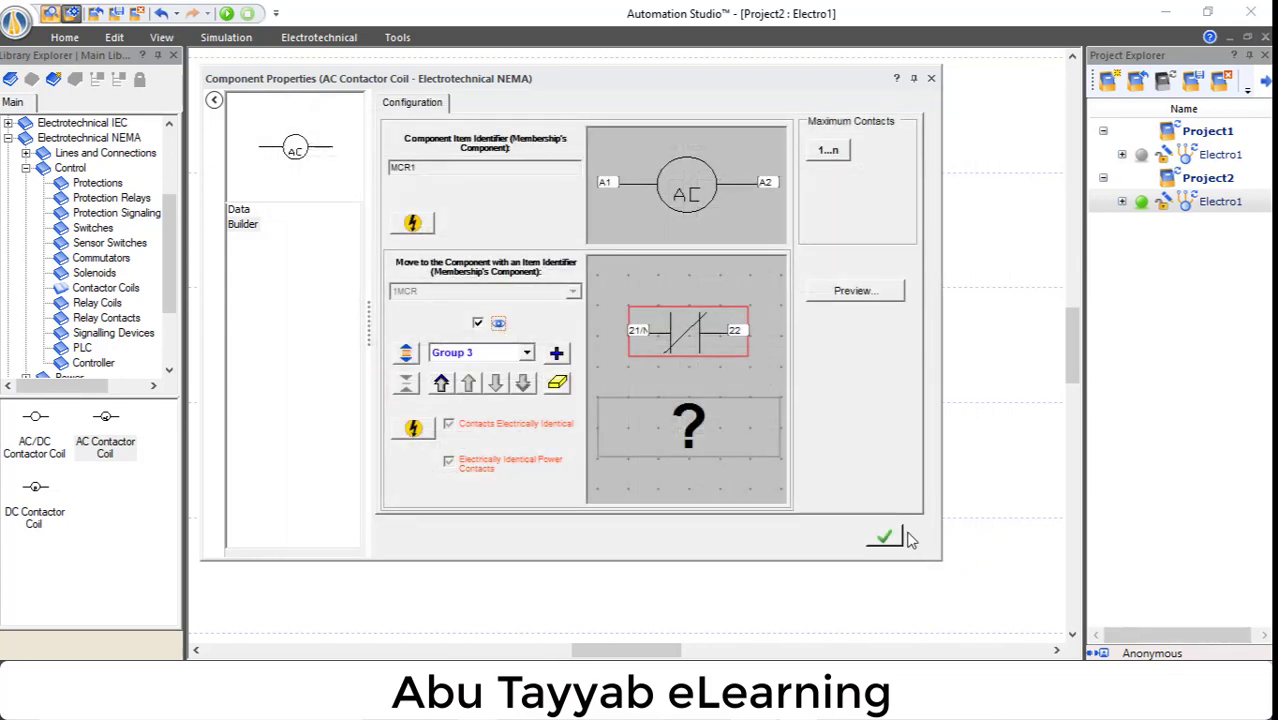
{"action": "left_click", "coordinate": [891, 540]}
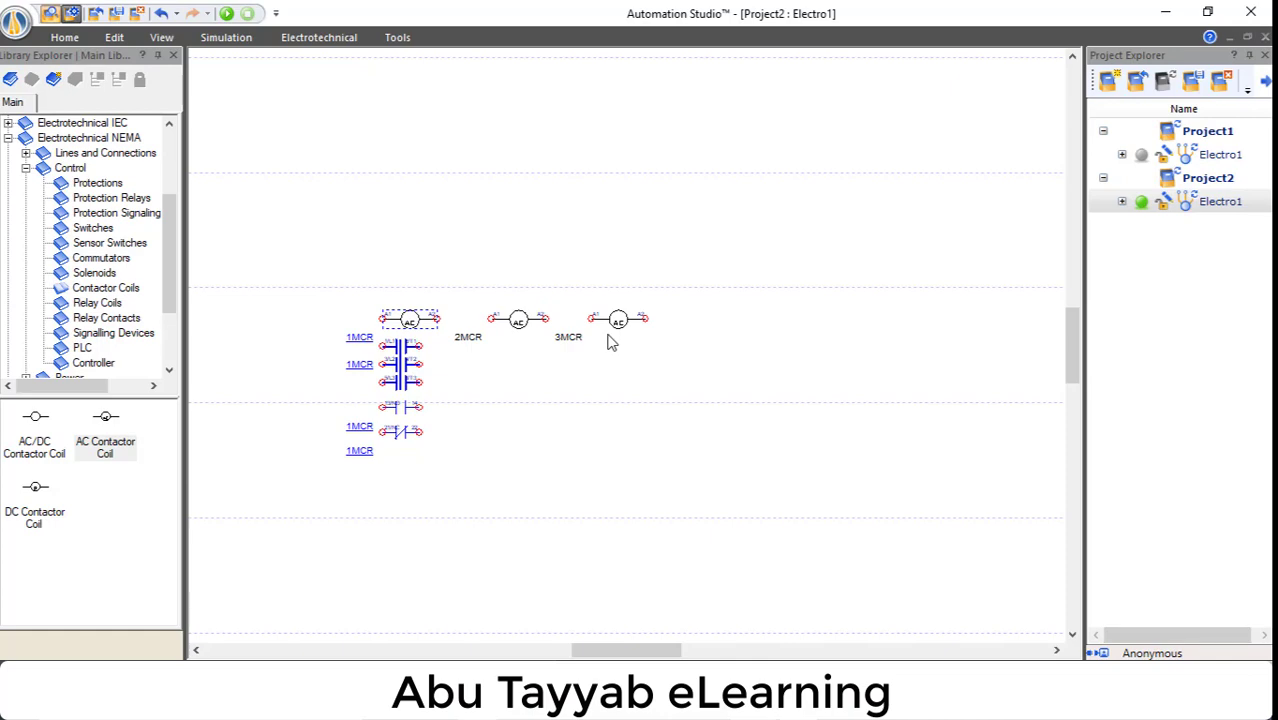
- Add three Main NO Contacts of a Contactor as Group 1 of the second coil, 2MCR
{"action": "double_click", "coordinate": [515, 320]}
{"action": "left_click", "coordinate": [697, 382]}
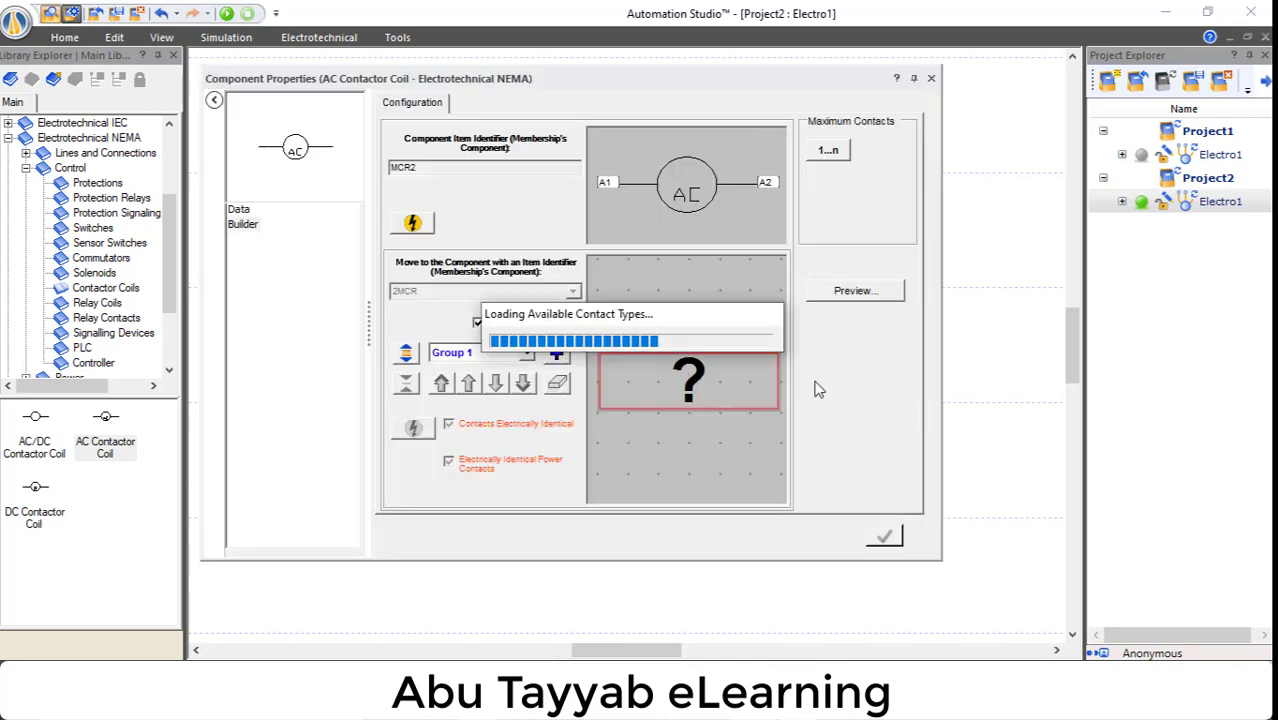
{"action": "double_click", "coordinate": [697, 382]}
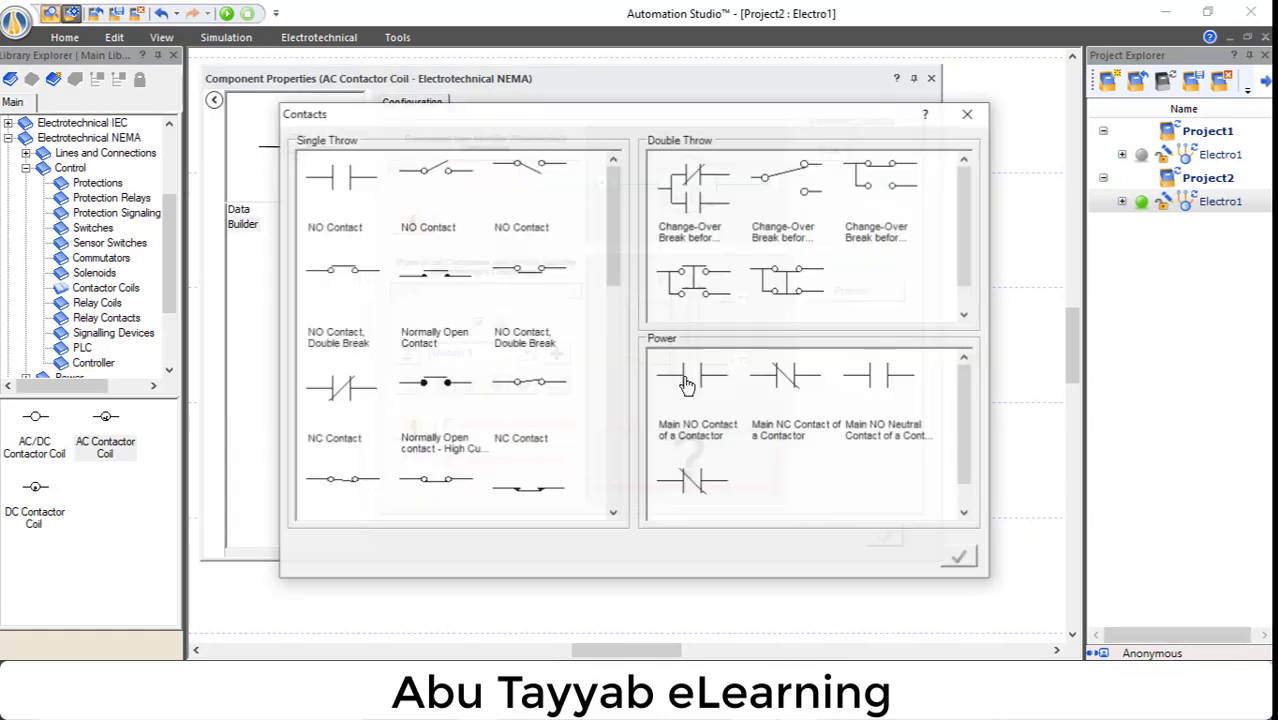
- Give coil 2MCR an NO Contact in Group 2 and an NC Contact in Group 3, and apply the configuration
{"action": "left_click", "coordinate": [557, 353]}
{"action": "left_click", "coordinate": [651, 375]}
{"action": "double_click", "coordinate": [375, 178]}
{"action": "left_click", "coordinate": [703, 438]}
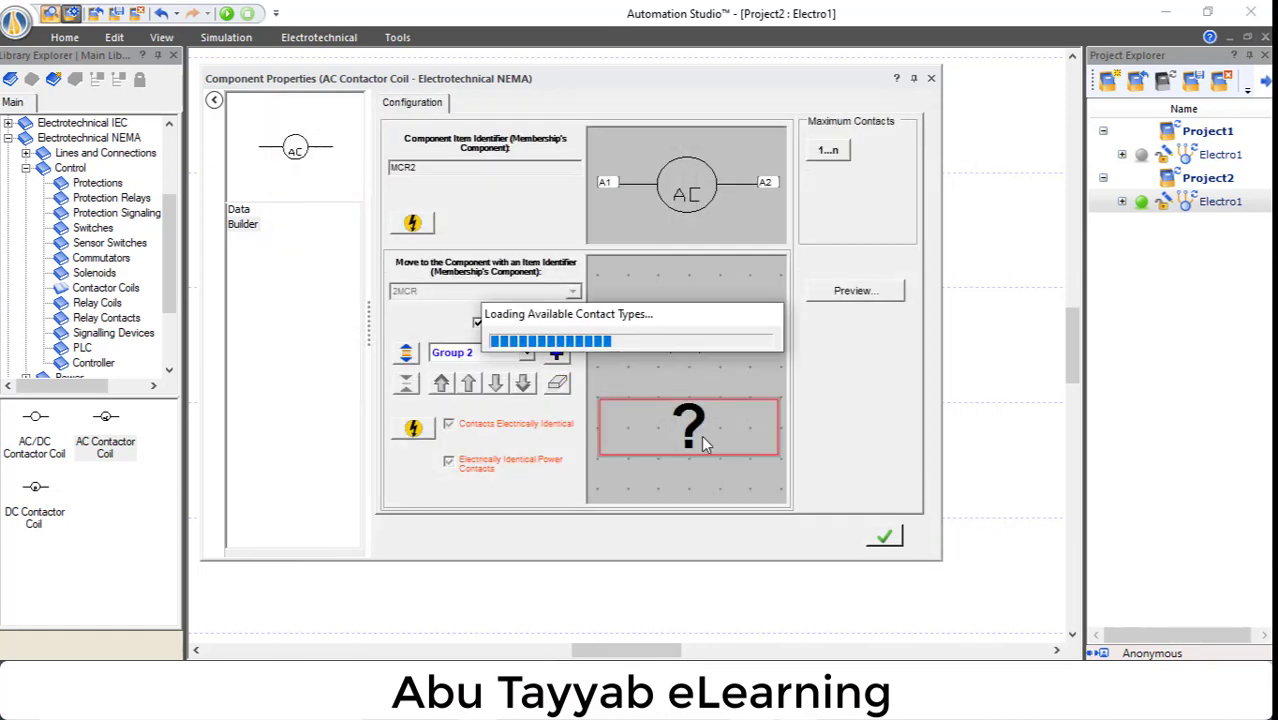
{"action": "left_click", "coordinate": [968, 119]}
{"action": "left_click", "coordinate": [557, 354]}
{"action": "left_click", "coordinate": [690, 378]}
{"action": "double_click", "coordinate": [345, 390]}
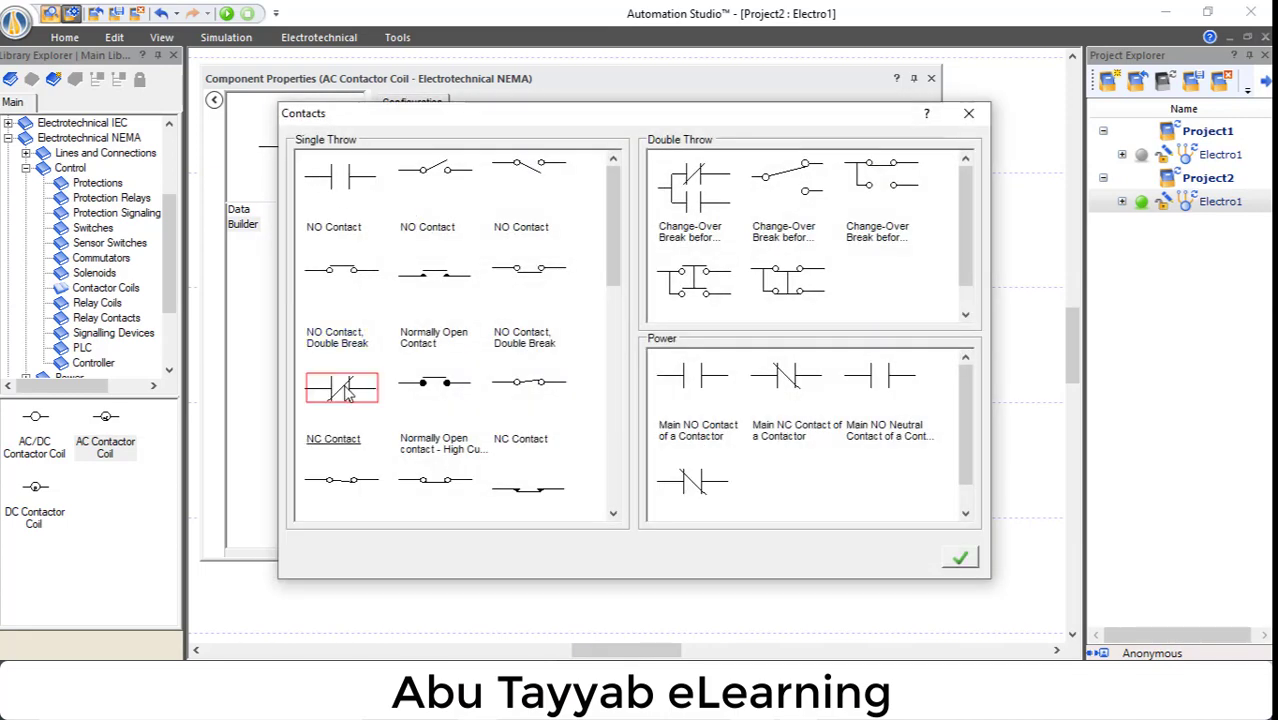
{"action": "left_click", "coordinate": [884, 536]}
{"action": "left_click", "coordinate": [931, 79]}
- Add three Main NO Contacts of a Contactor as Group 1 of the third coil, 3MCR
{"action": "double_click", "coordinate": [617, 320]}
{"action": "left_click", "coordinate": [557, 354]}
{"action": "left_click", "coordinate": [641, 384]}
{"action": "double_click", "coordinate": [688, 384]}
{"action": "left_click", "coordinate": [728, 427]}
{"action": "double_click", "coordinate": [692, 404]}
{"action": "left_click", "coordinate": [713, 441]}
{"action": "double_click", "coordinate": [699, 380]}
- Give coil 3MCR separate groups for one NO Contact and one NC Contact, and apply the configuration
{"action": "left_click", "coordinate": [561, 356]}
{"action": "left_click", "coordinate": [640, 379]}
{"action": "double_click", "coordinate": [338, 173]}
{"action": "left_click", "coordinate": [556, 352]}
{"action": "left_click", "coordinate": [688, 400]}
{"action": "double_click", "coordinate": [318, 177]}
{"action": "left_click", "coordinate": [880, 539]}
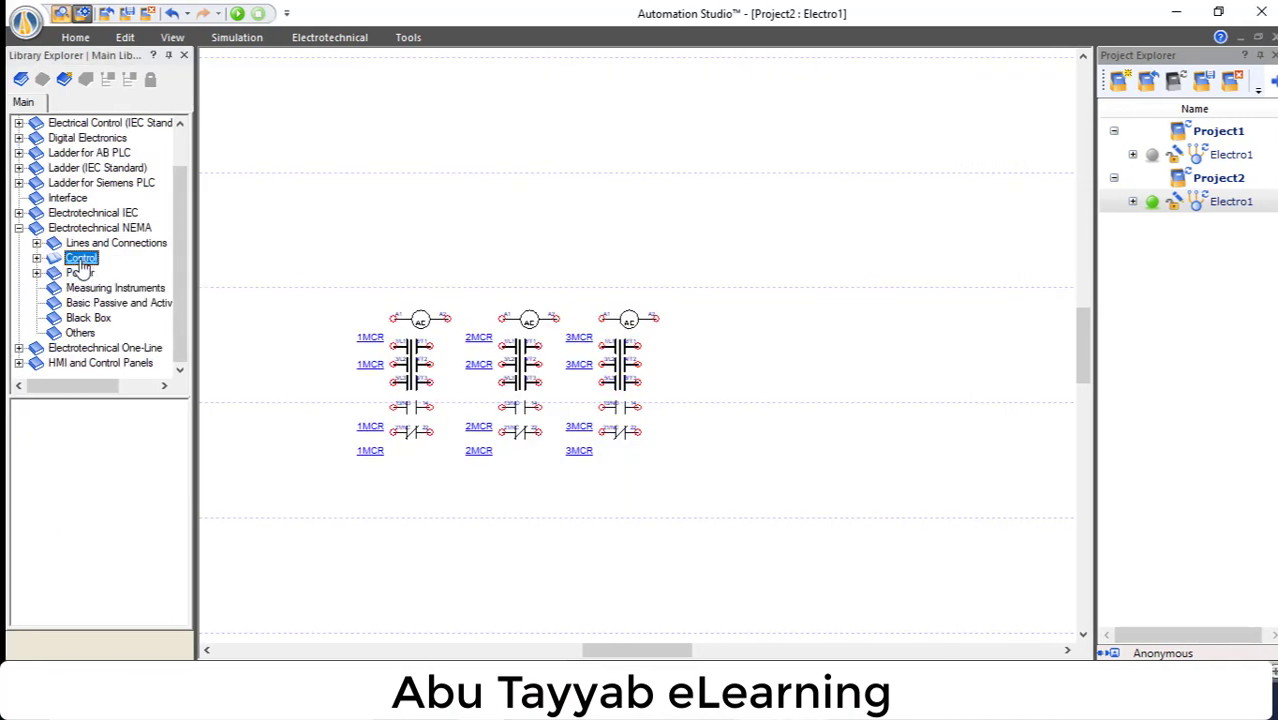
- Place a Circuit Breaker, 3 Poles from the NEMA power protections above the first contactor coil
{"action": "left_click", "coordinate": [36, 272]}
{"action": "left_click", "coordinate": [104, 321]}
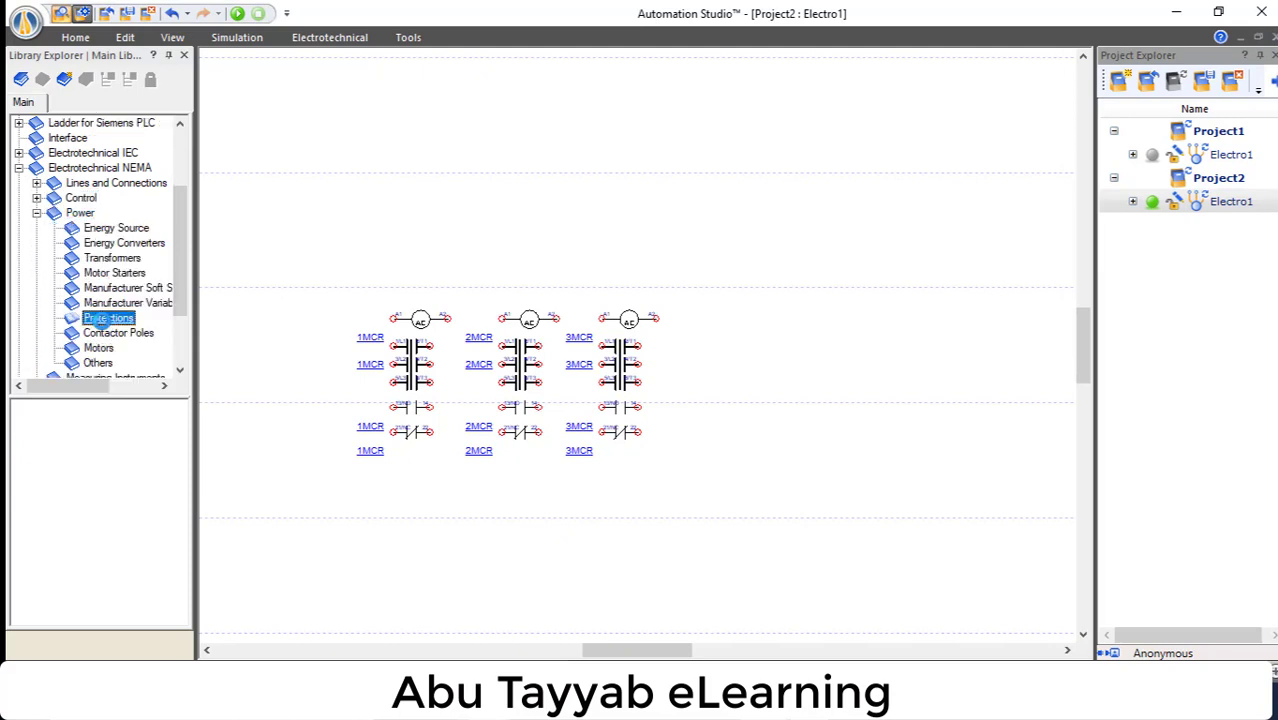
{"action": "scroll", "coordinate": [115, 530], "scroll_direction": "down", "scroll_amount": 3}
{"action": "left_click", "coordinate": [115, 535]}
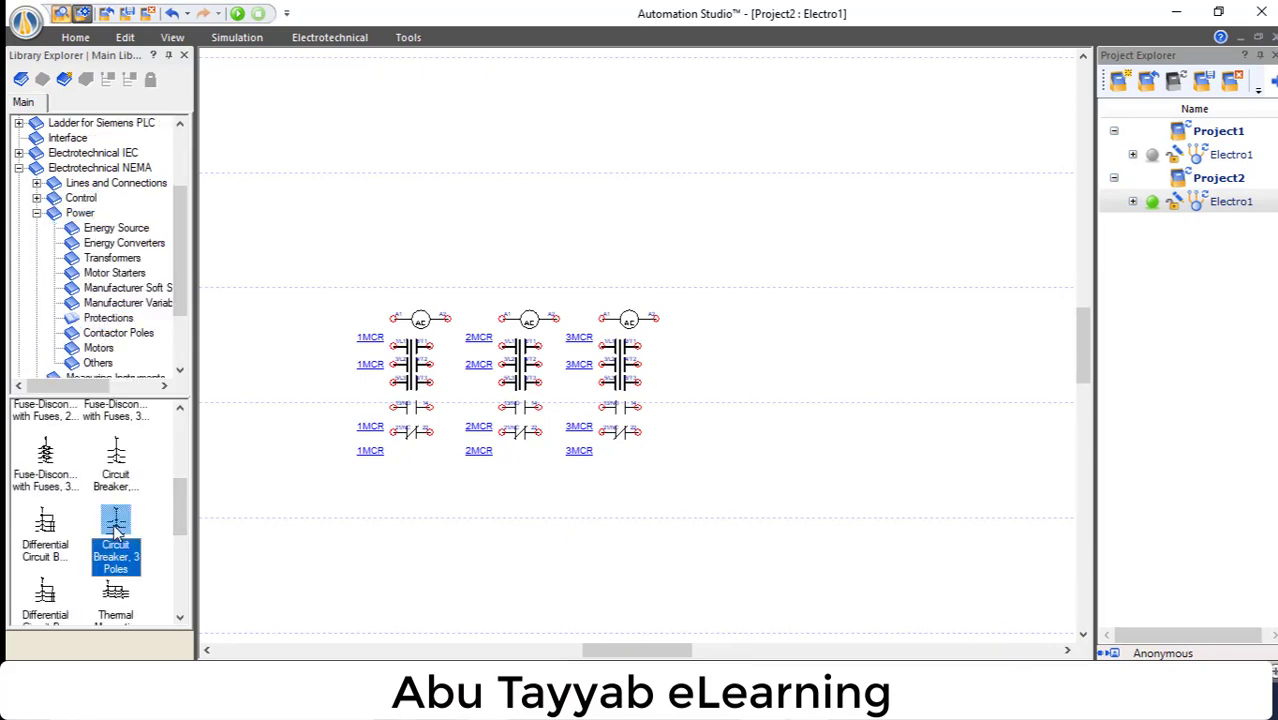
{"action": "left_click_drag", "start_coordinate": [118, 545], "coordinate": [449, 198]}
{"action": "left_click", "coordinate": [491, 211]}
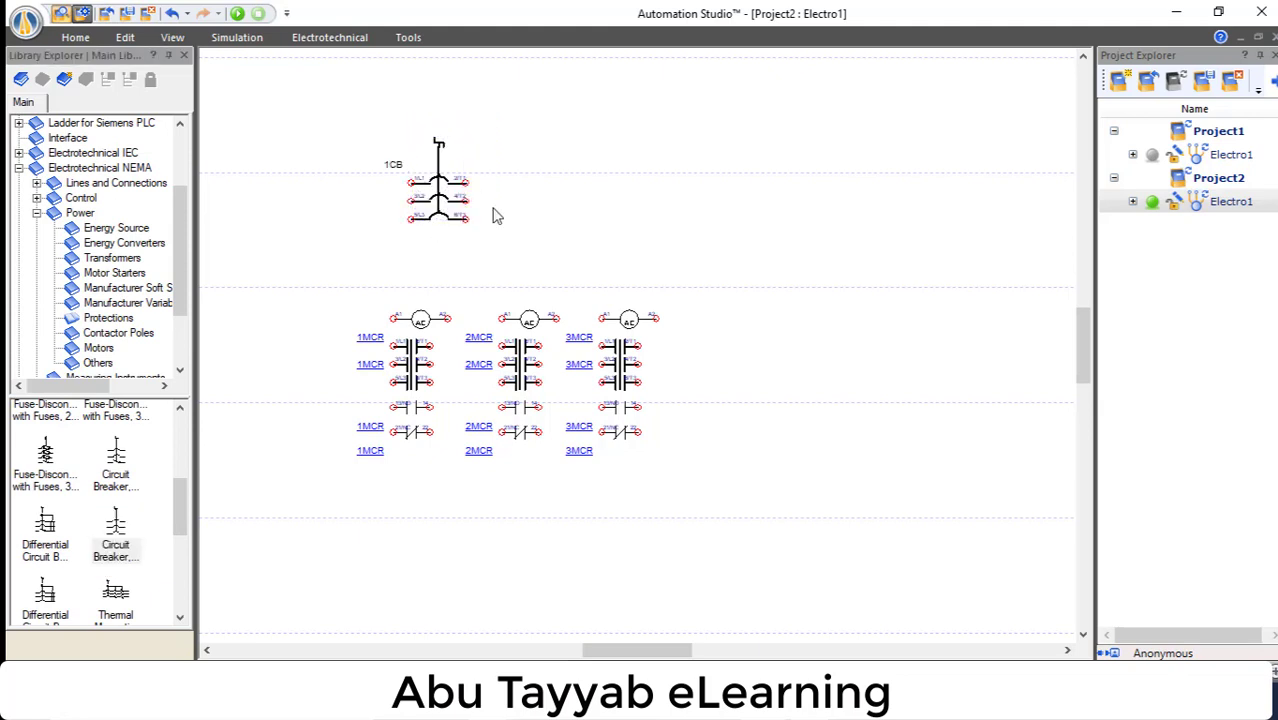
- Add a signaling group with one NC Contact to the three-pole circuit breaker and close its properties
{"action": "double_click", "coordinate": [435, 205]}
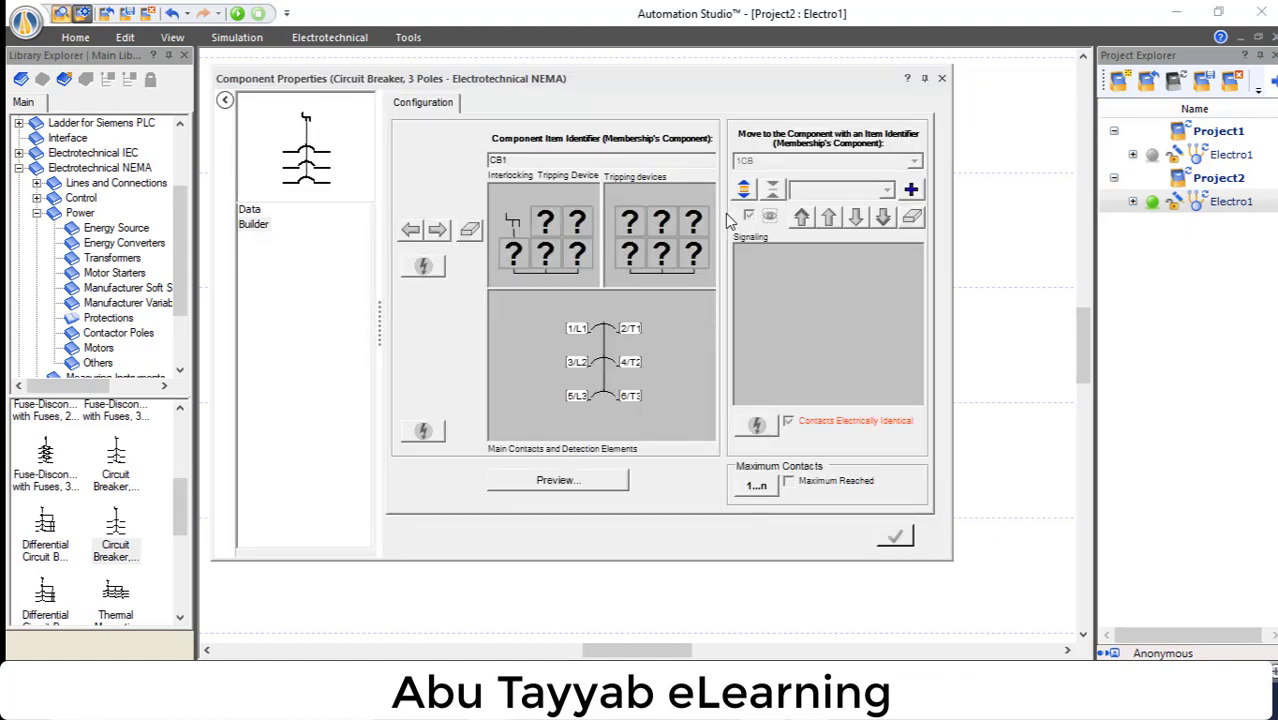
{"action": "left_click", "coordinate": [911, 190]}
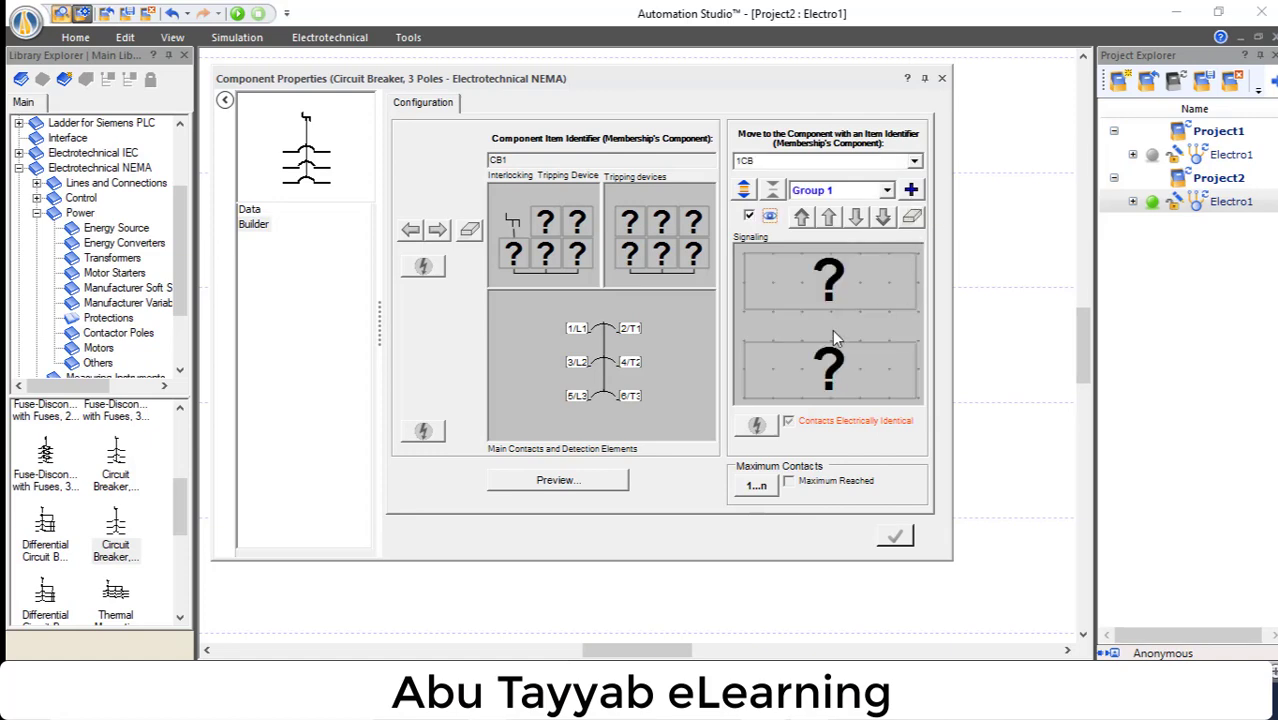
{"action": "double_click", "coordinate": [846, 355]}
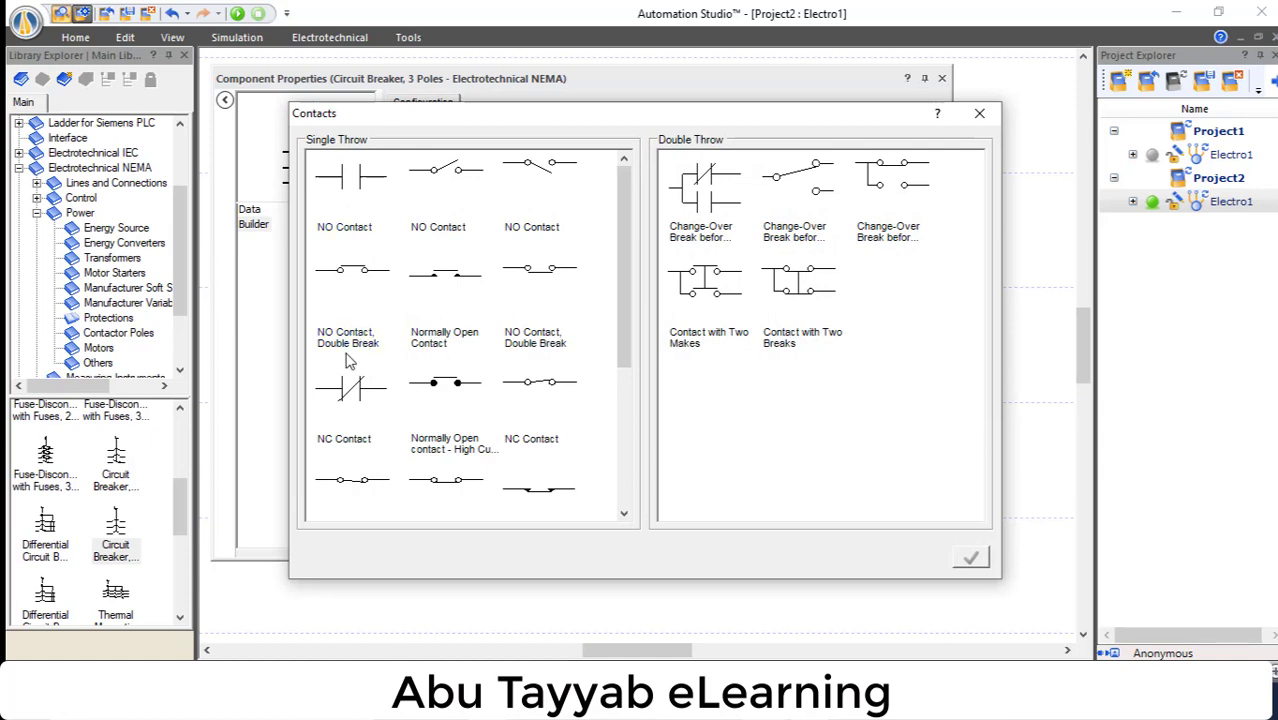
{"action": "left_click", "coordinate": [344, 393]}
{"action": "left_click", "coordinate": [970, 557]}
{"action": "left_click", "coordinate": [895, 541]}
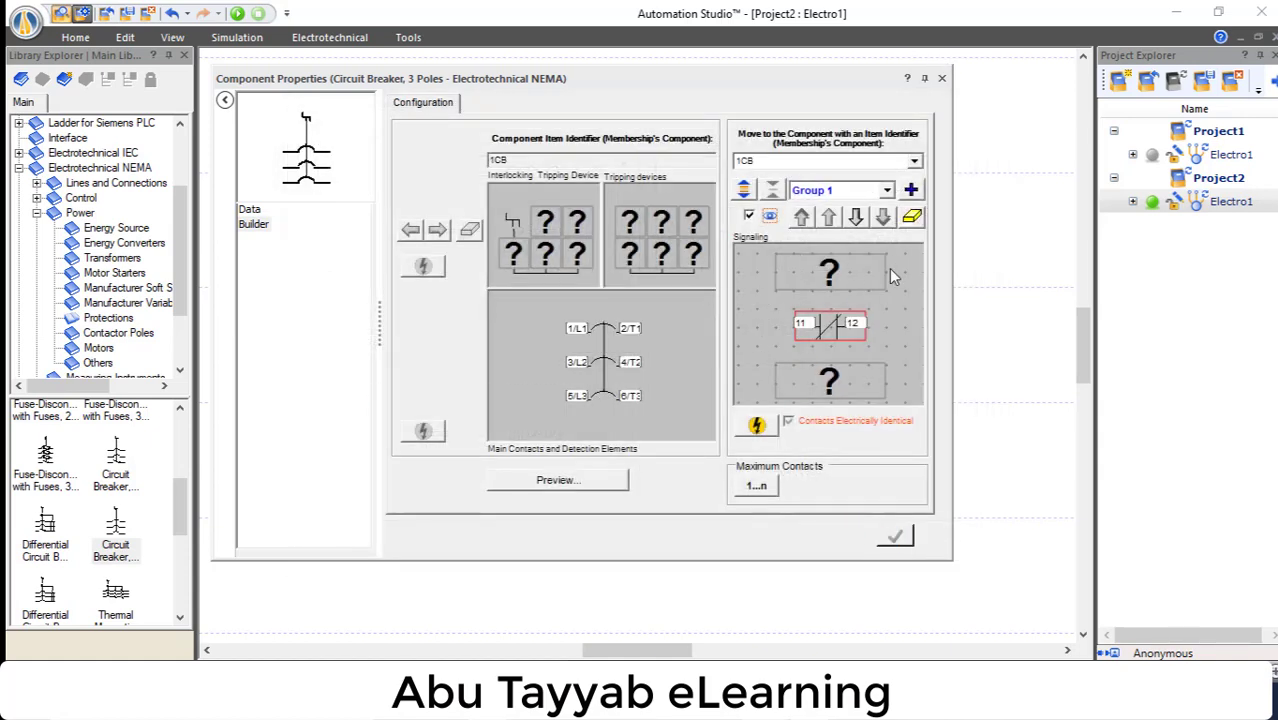
{"action": "left_click", "coordinate": [942, 79]}
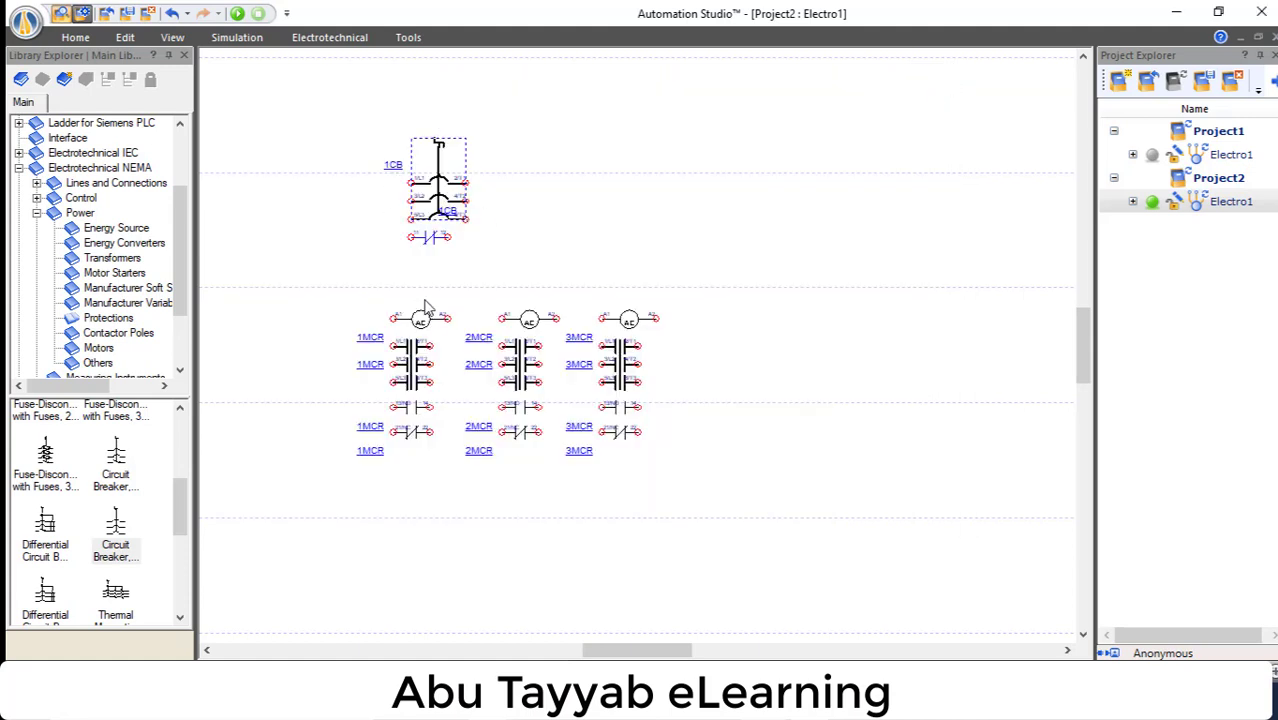
{"action": "left_click", "coordinate": [448, 263]}
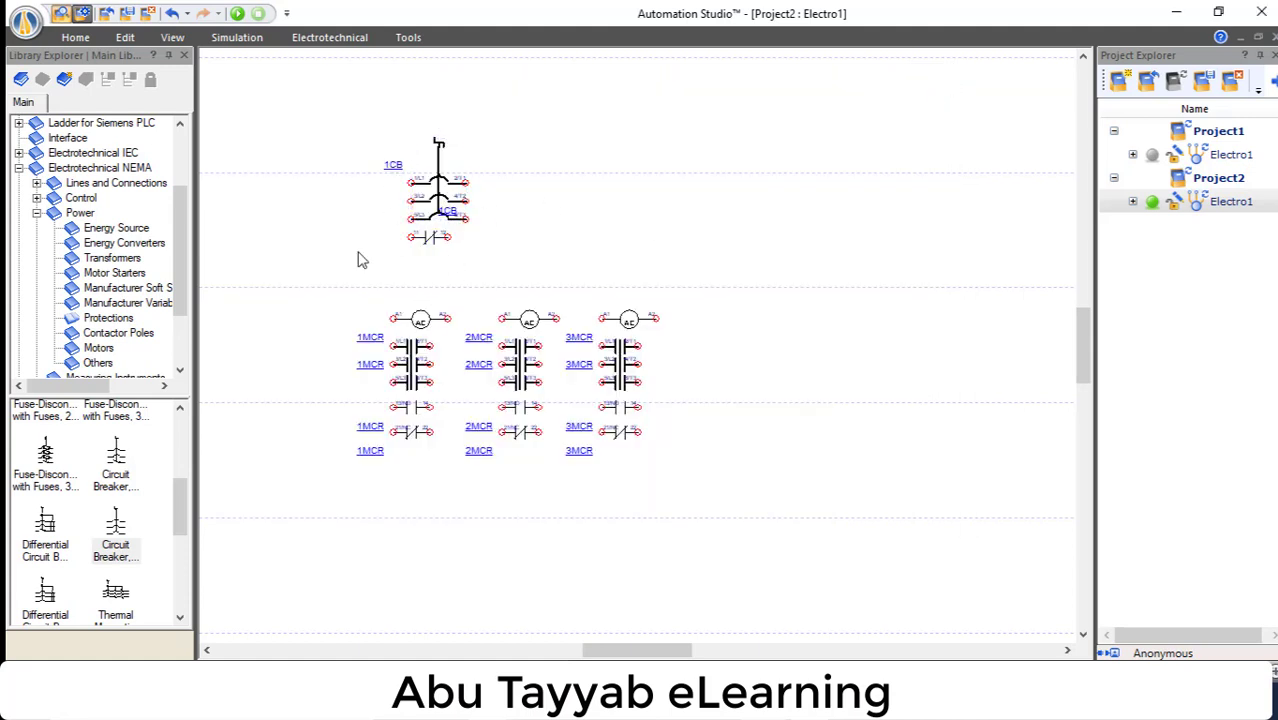
- Place a make and a break Push-Button Switch from the NEMA control switches beside the circuit breaker, one above the other
{"action": "left_click", "coordinate": [37, 214]}
{"action": "left_click", "coordinate": [36, 259]}
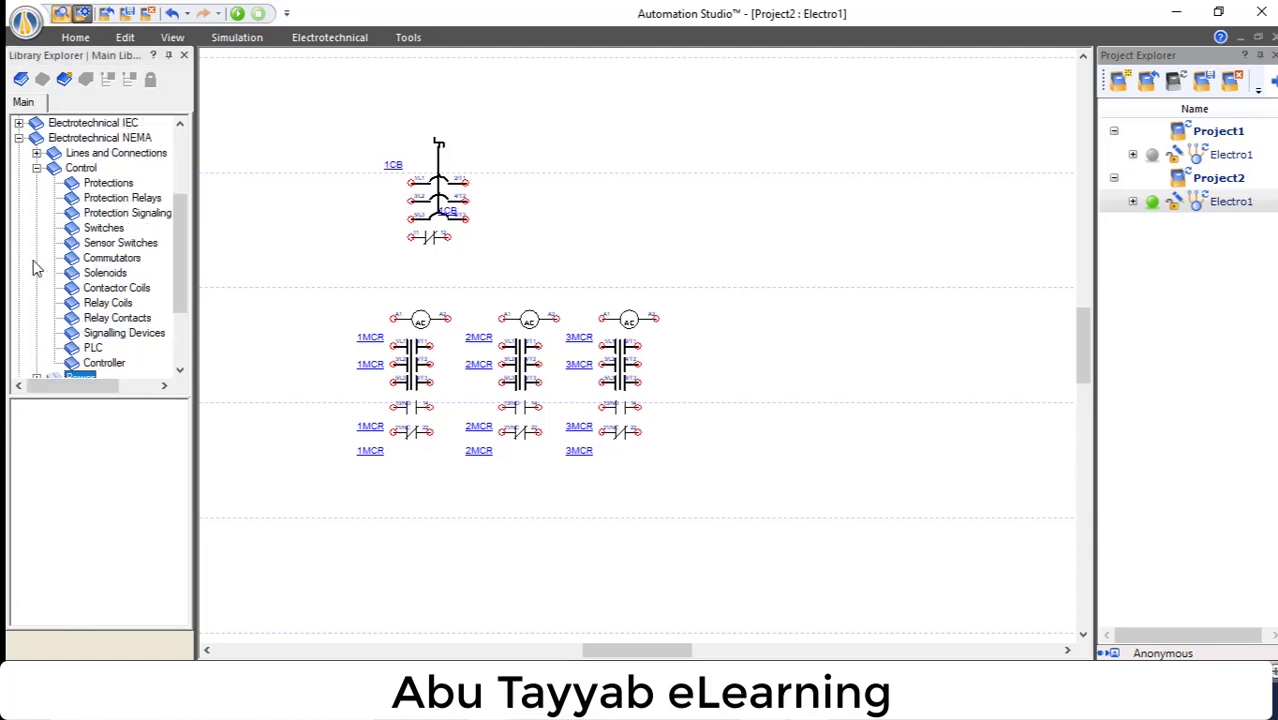
{"action": "left_click", "coordinate": [104, 228]}
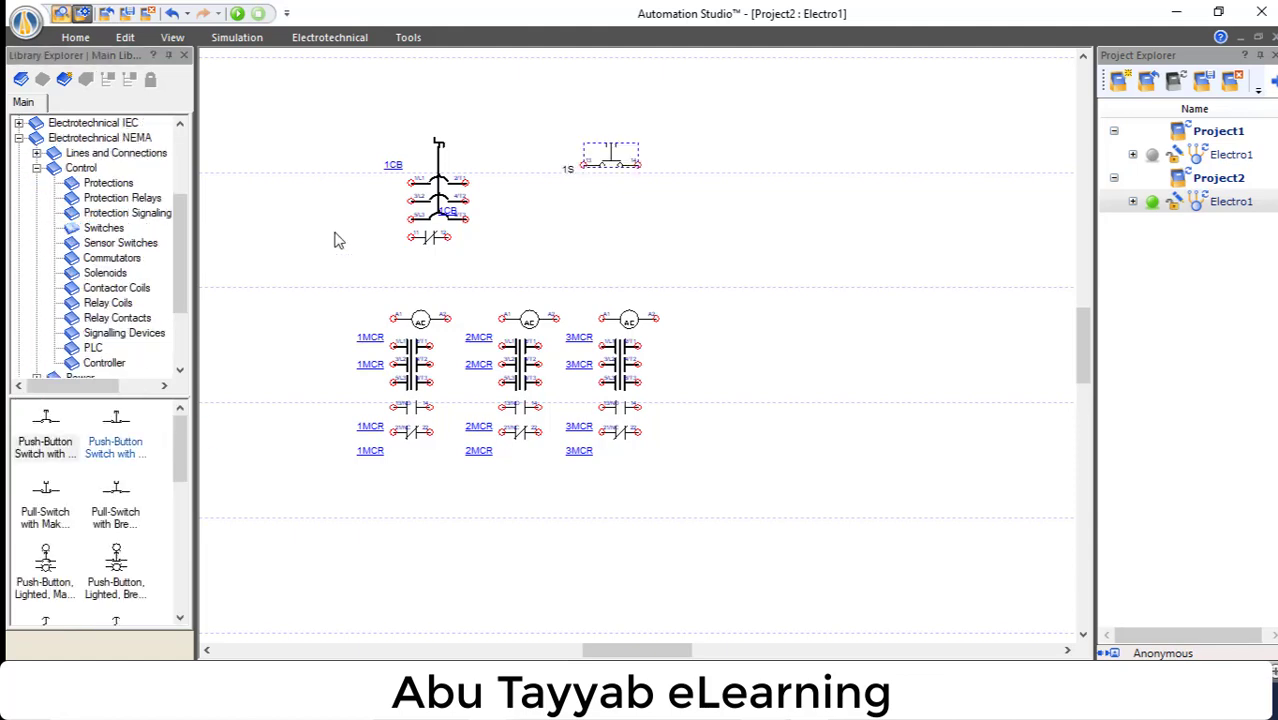
{"action": "left_click_drag", "start_coordinate": [48, 440], "coordinate": [604, 286]}
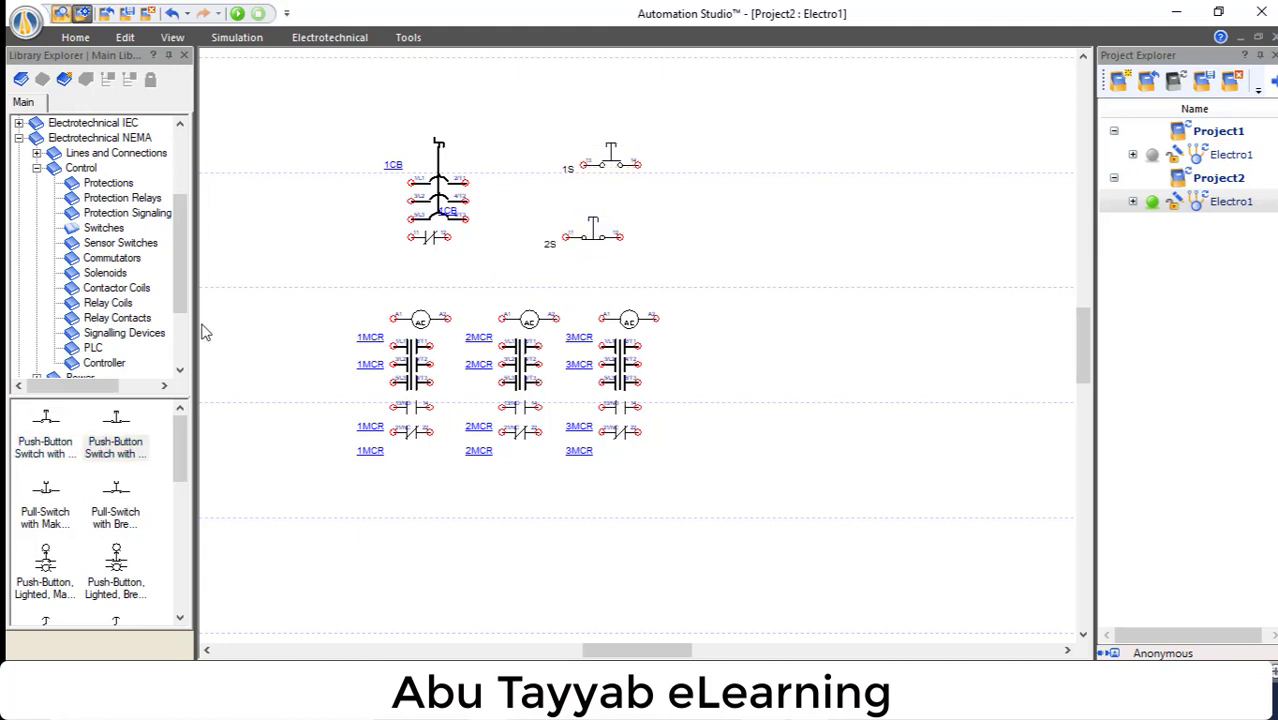
{"action": "left_click", "coordinate": [36, 168]}
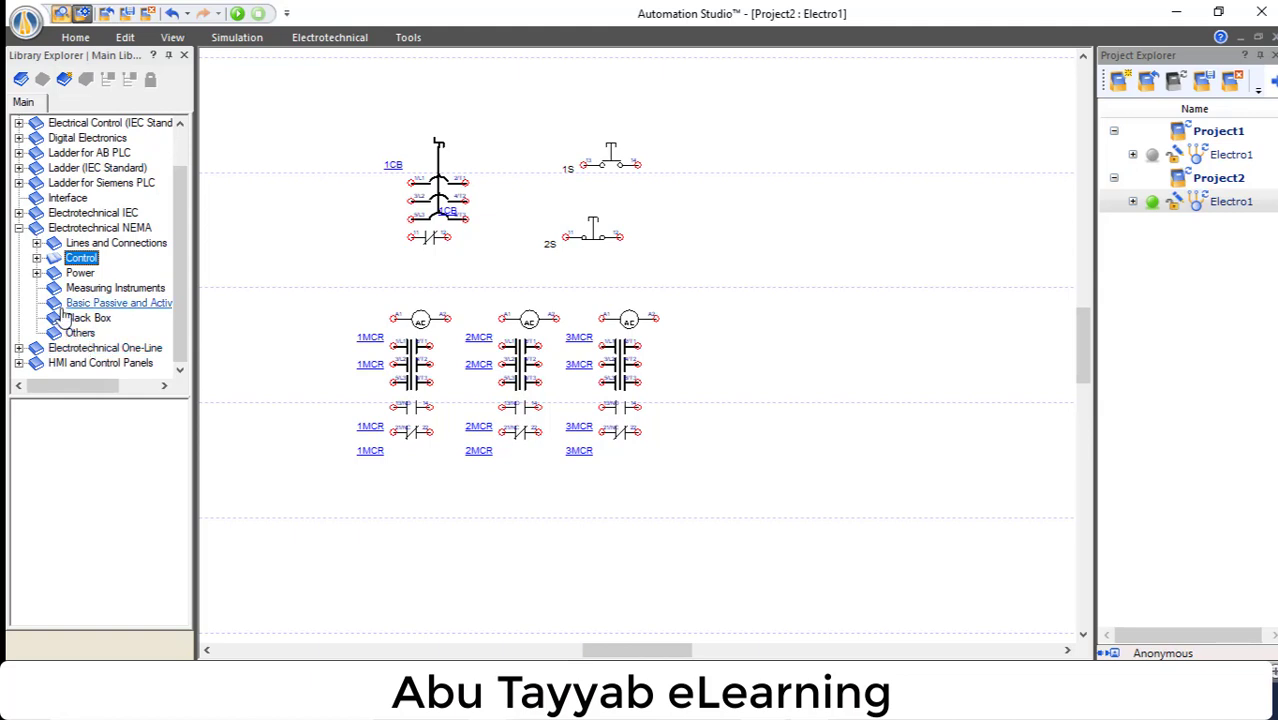
- Place the six-terminal Asynchronous Motor, Squirrel Cage from the NEMA three-phase asynchronous equivalent symbols to the right of the third contactor
{"action": "left_click", "coordinate": [78, 273]}
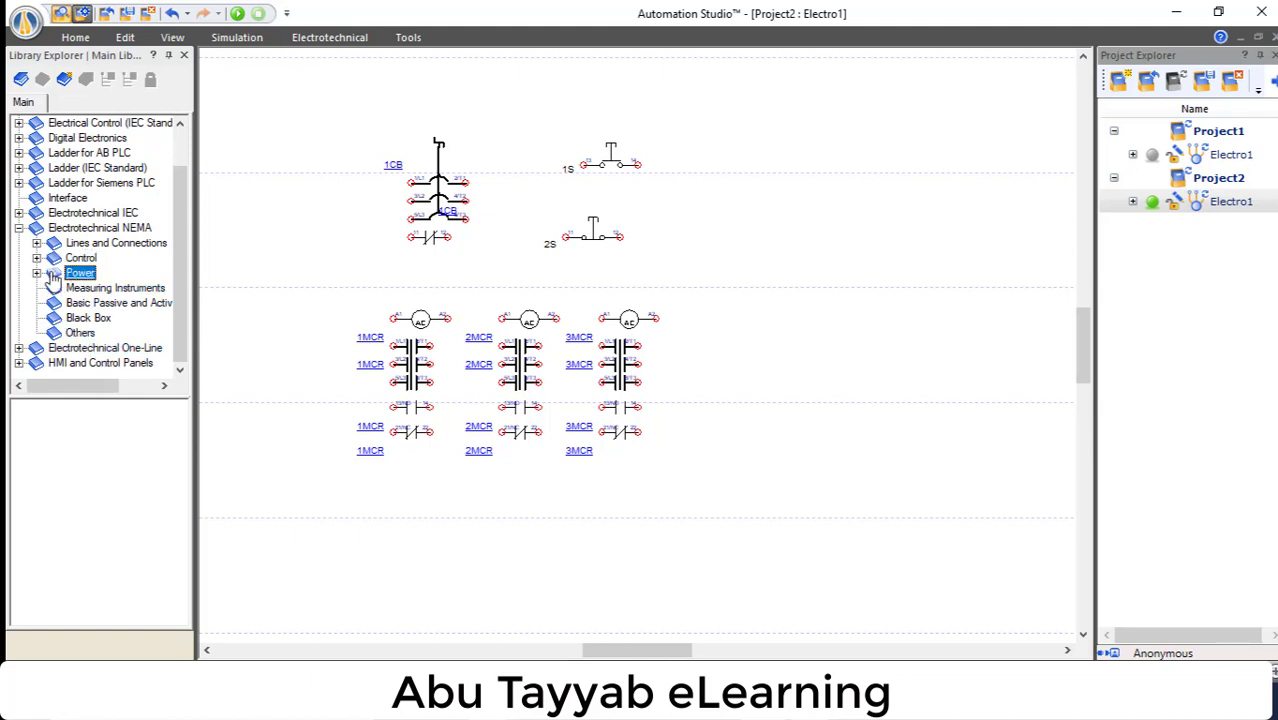
{"action": "left_click", "coordinate": [36, 273]}
{"action": "left_click", "coordinate": [98, 347]}
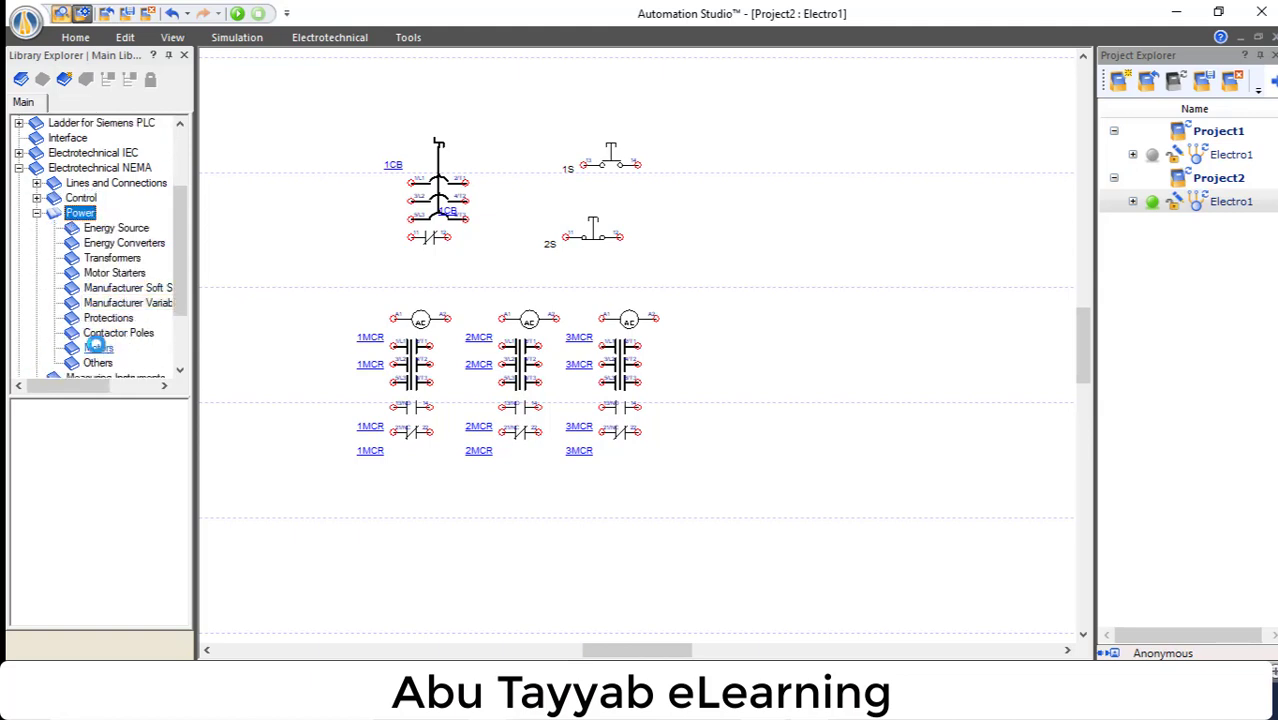
{"action": "left_click", "coordinate": [47, 525]}
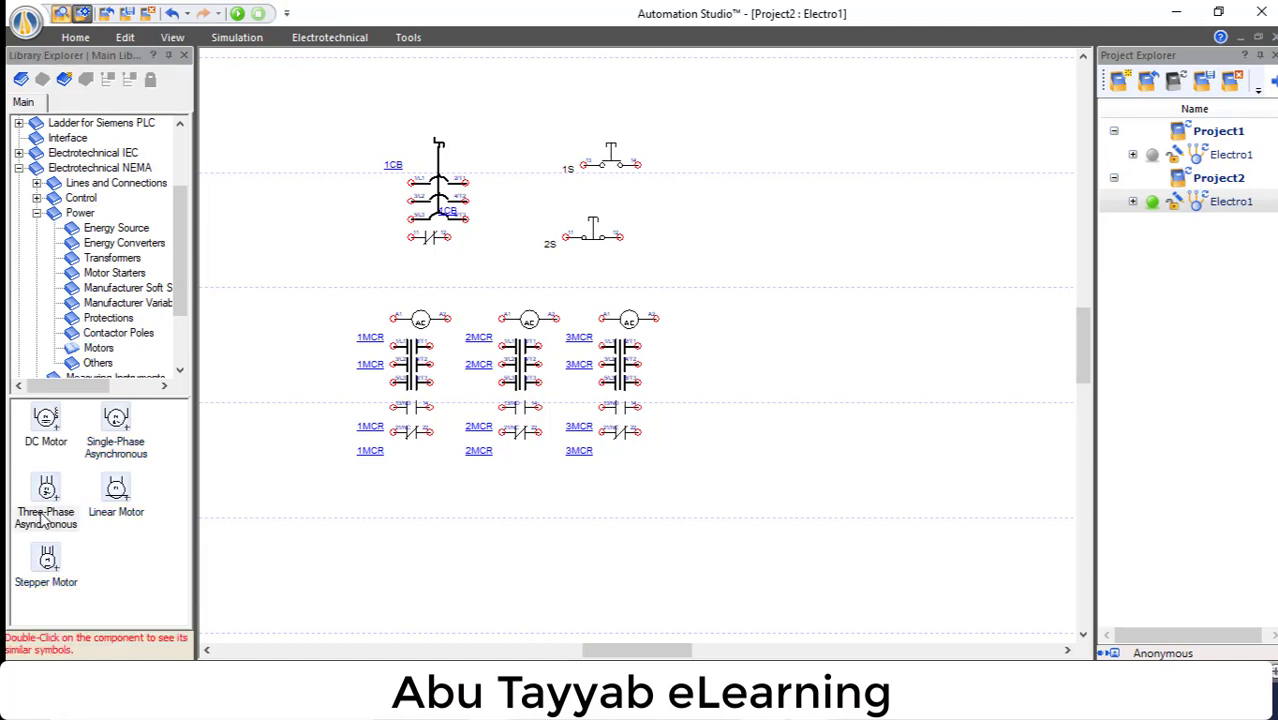
{"action": "right_click", "coordinate": [47, 499]}
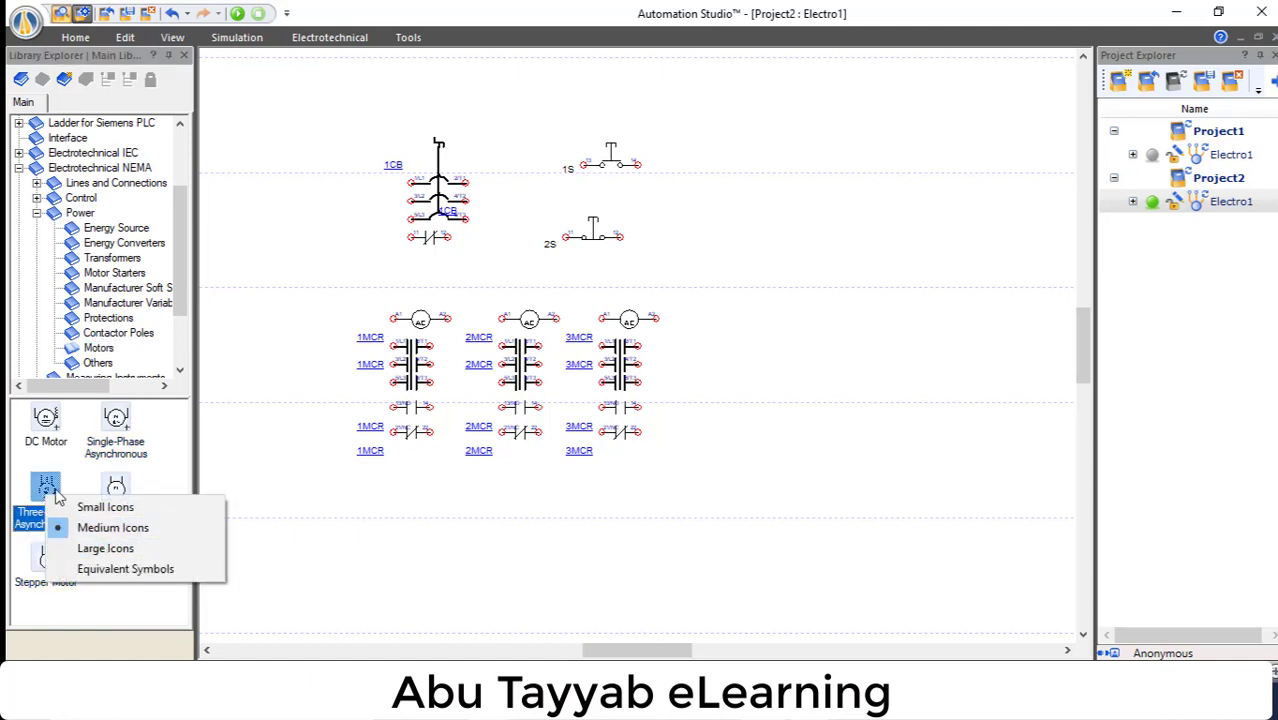
{"action": "left_click", "coordinate": [48, 488]}
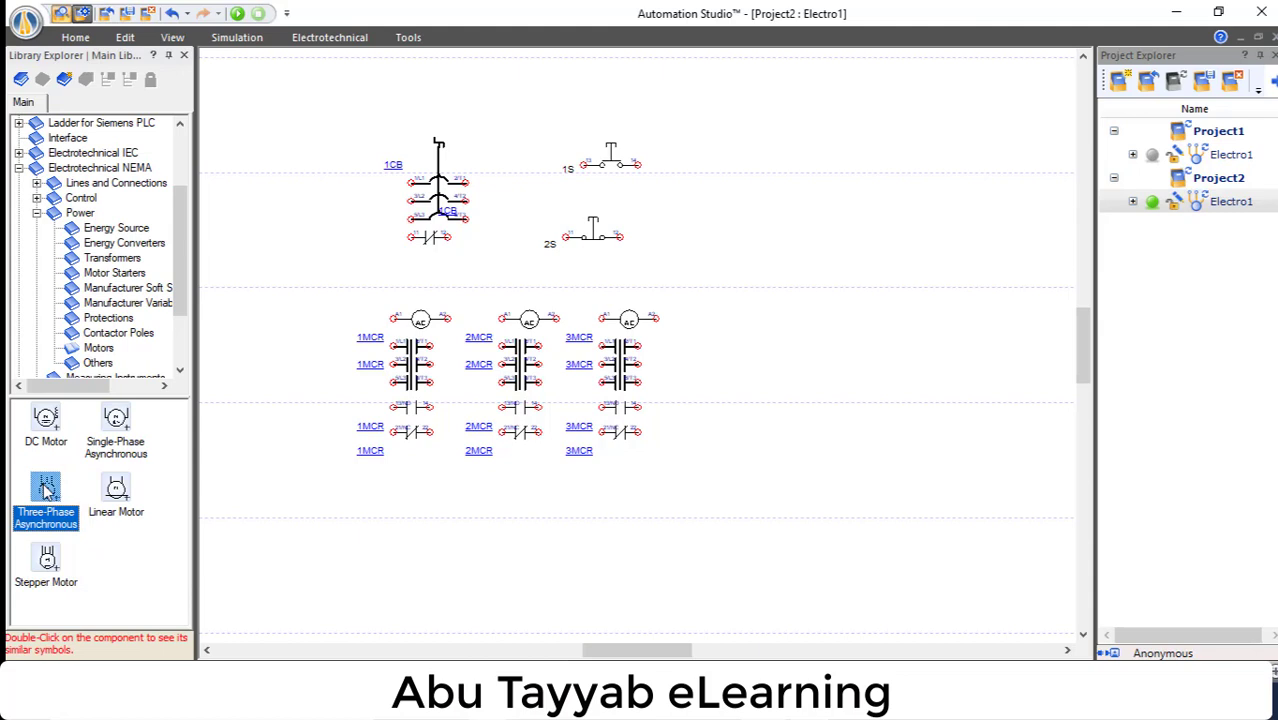
{"action": "right_click", "coordinate": [47, 488]}
{"action": "left_click", "coordinate": [130, 557]}
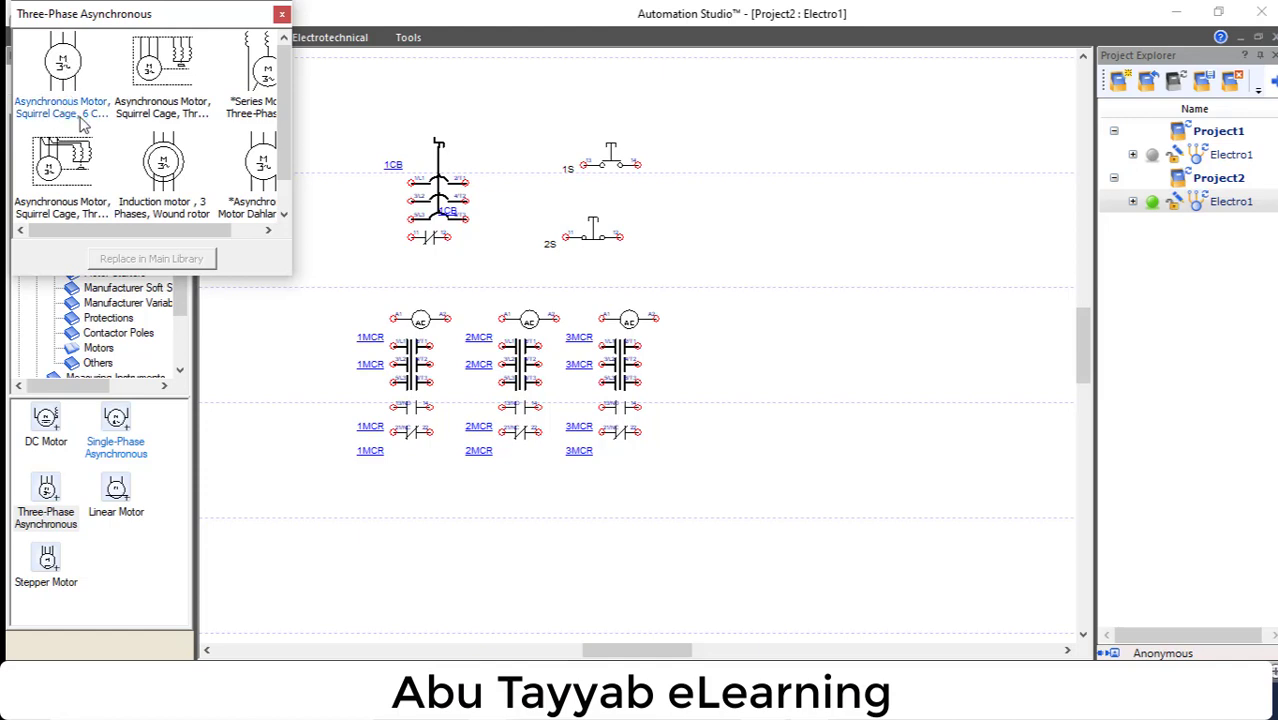
{"action": "left_click_drag", "start_coordinate": [62, 68], "coordinate": [764, 337]}
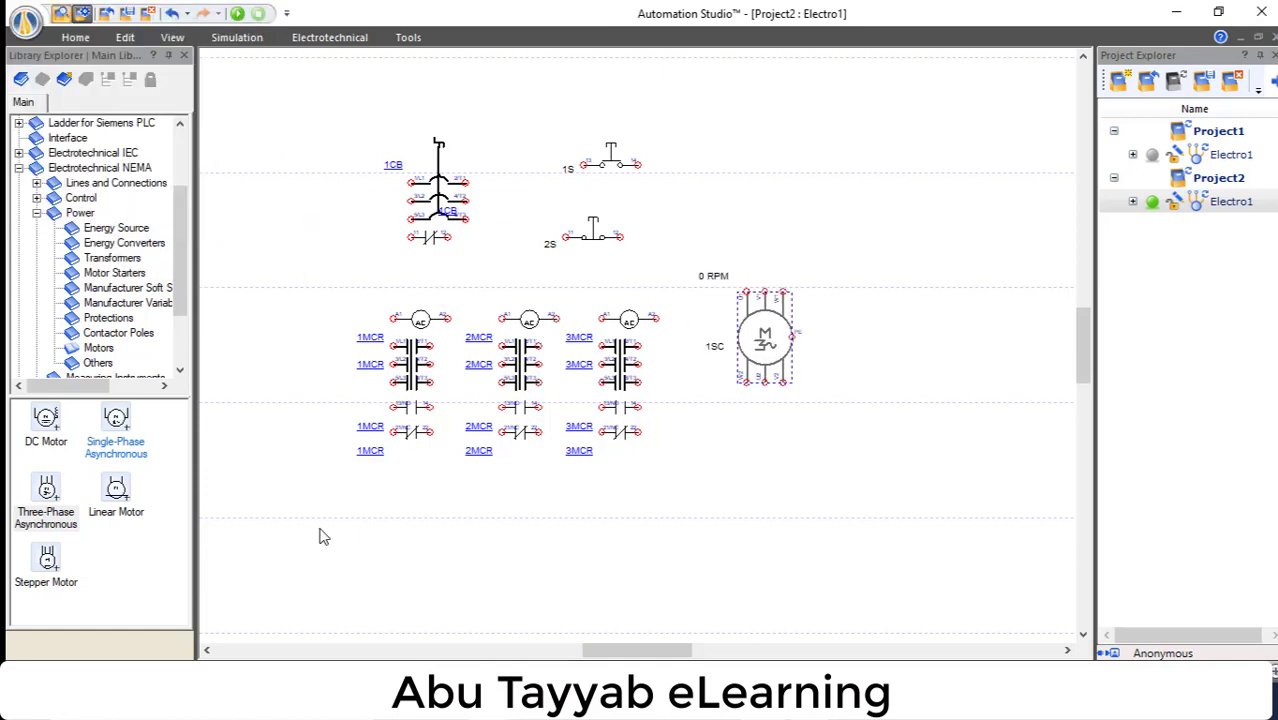
- Place an AC/DC on-Delay and off-Delay Relay Coil from the NEMA control relay coils above and to the right of the motor
{"action": "left_click", "coordinate": [36, 197]}
{"action": "left_click", "coordinate": [108, 302]}
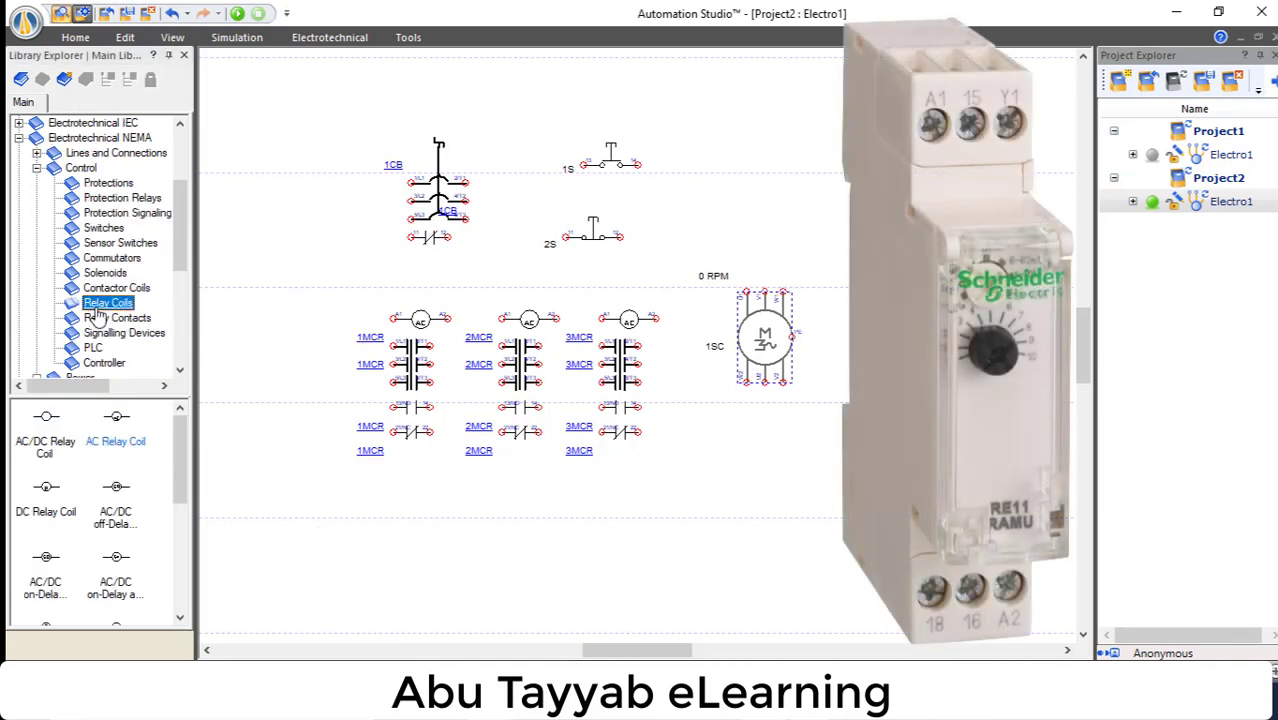
{"action": "left_click_drag", "start_coordinate": [115, 592], "coordinate": [928, 205]}
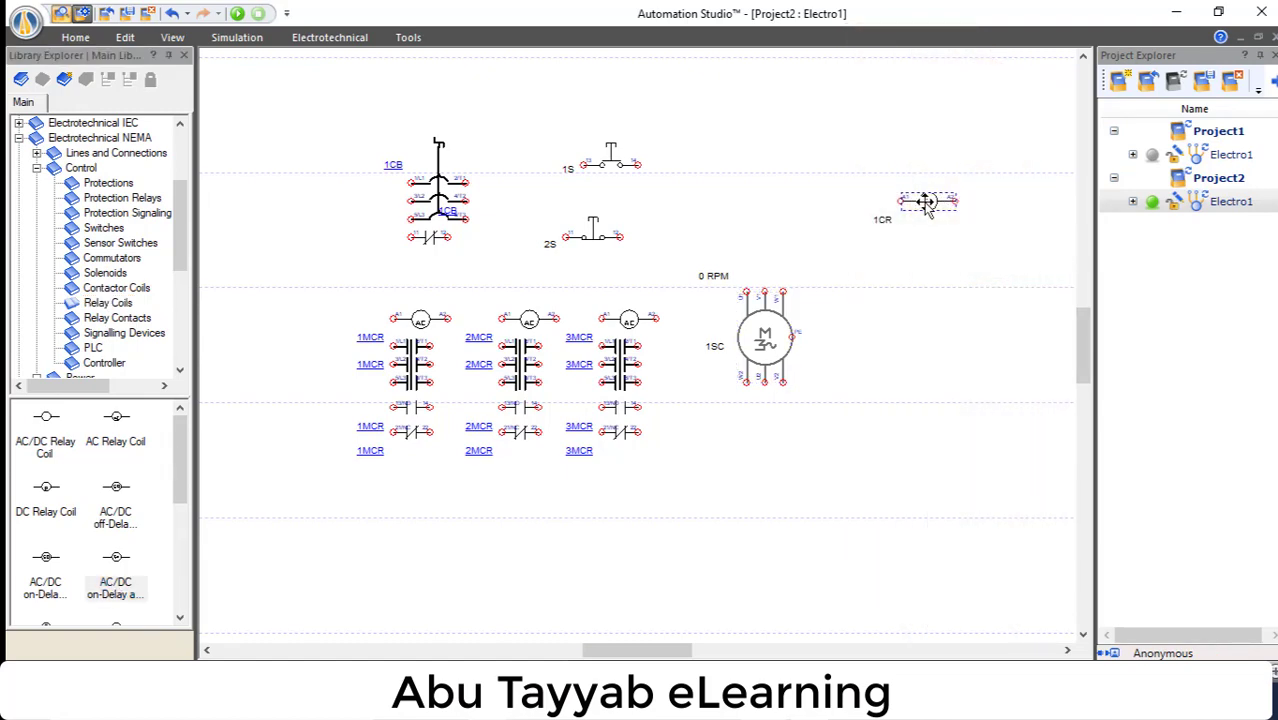
- Give the on-delay and off-delay relay coil a group with one Change-Over Break before make contact and a Delay on Operate of 5 s
{"action": "double_click", "coordinate": [928, 203]}
{"action": "left_click", "coordinate": [567, 353]}
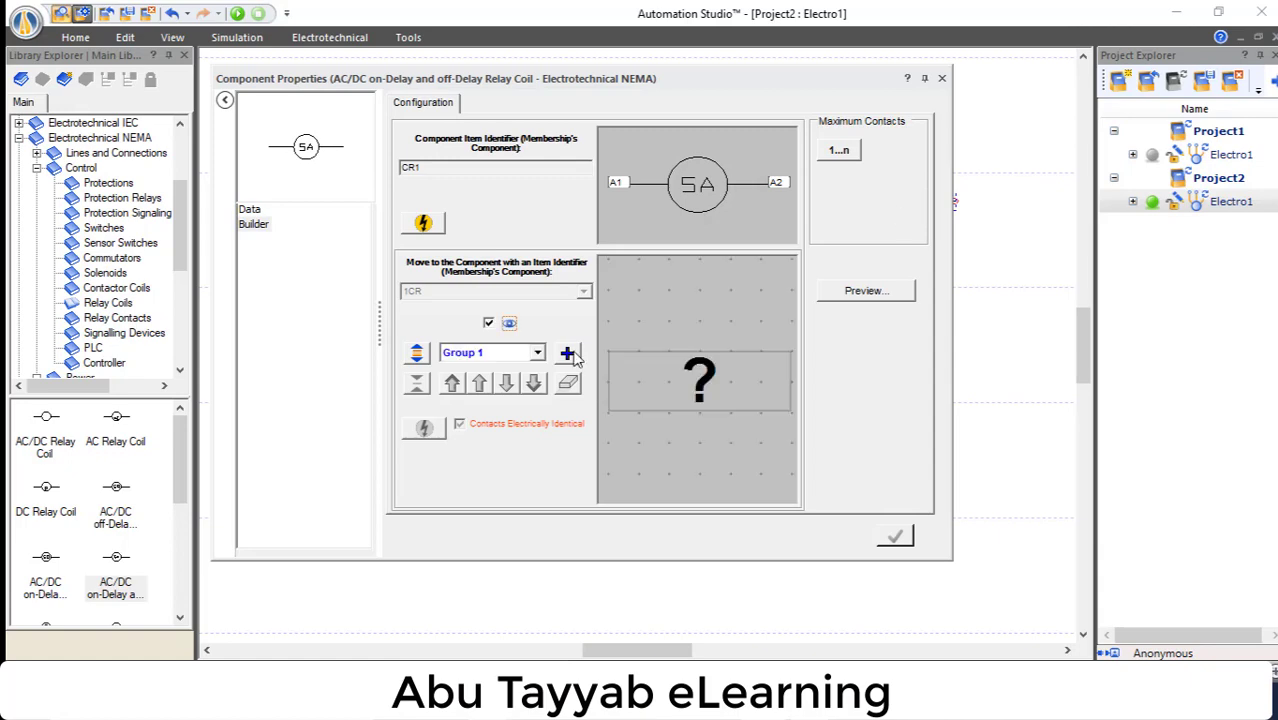
{"action": "left_click", "coordinate": [674, 380]}
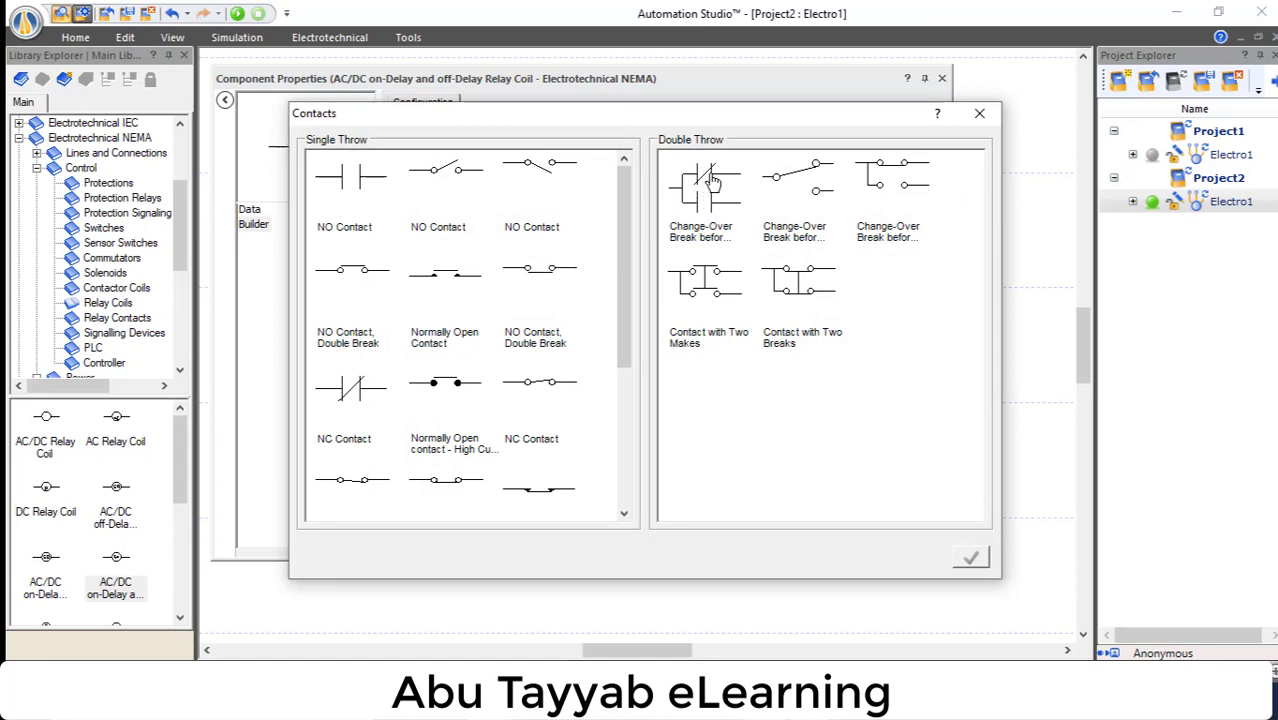
{"action": "left_click", "coordinate": [703, 204]}
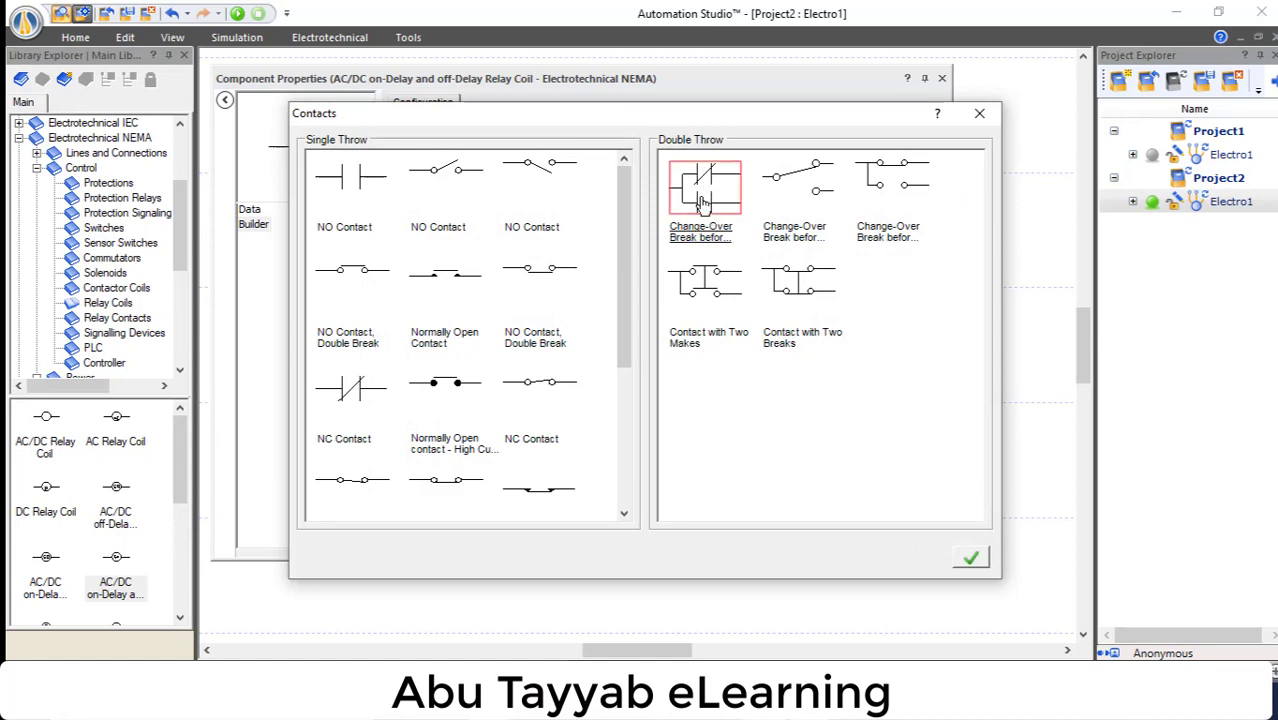
{"action": "left_click", "coordinate": [972, 560]}
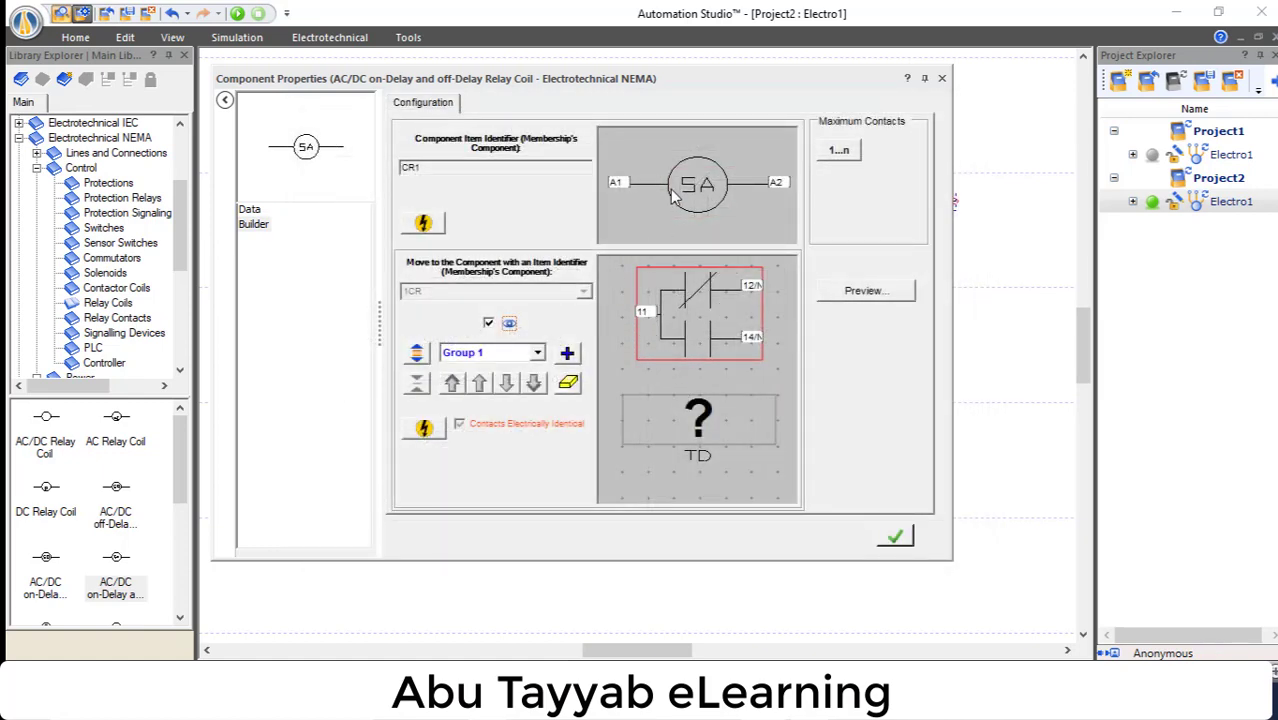
{"action": "left_click", "coordinate": [423, 224]}
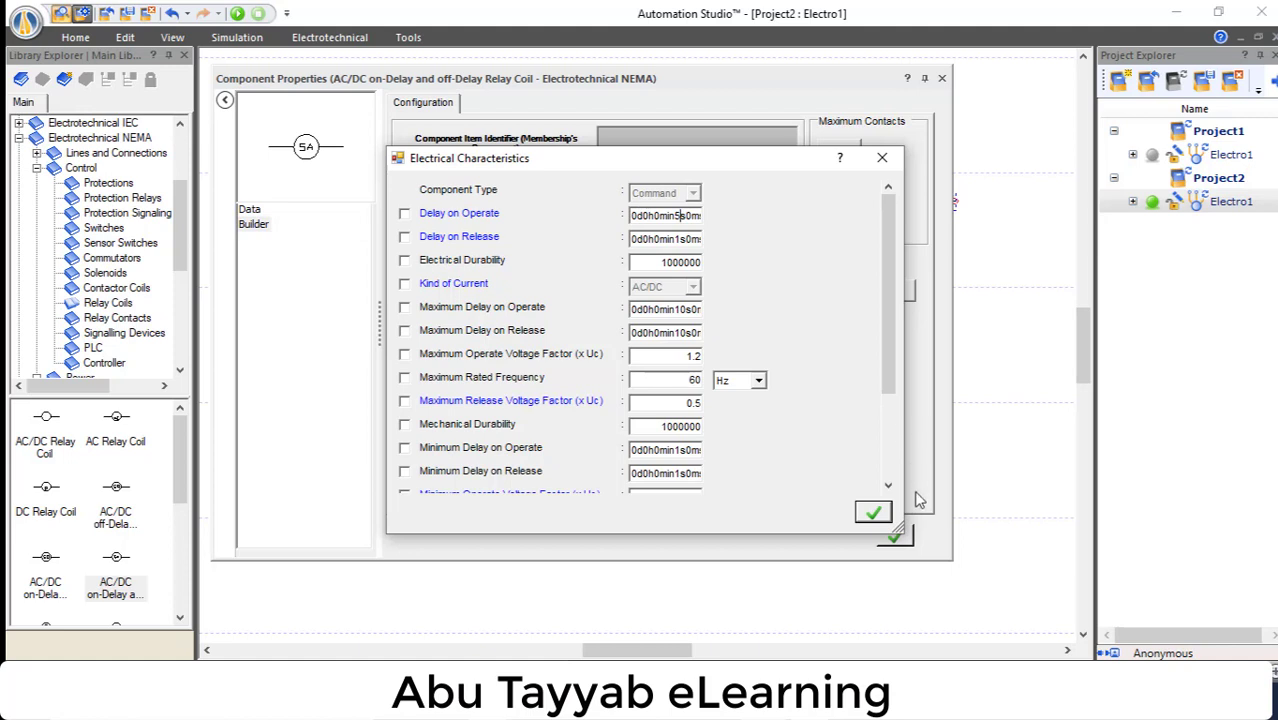
{"action": "left_click", "coordinate": [873, 512]}
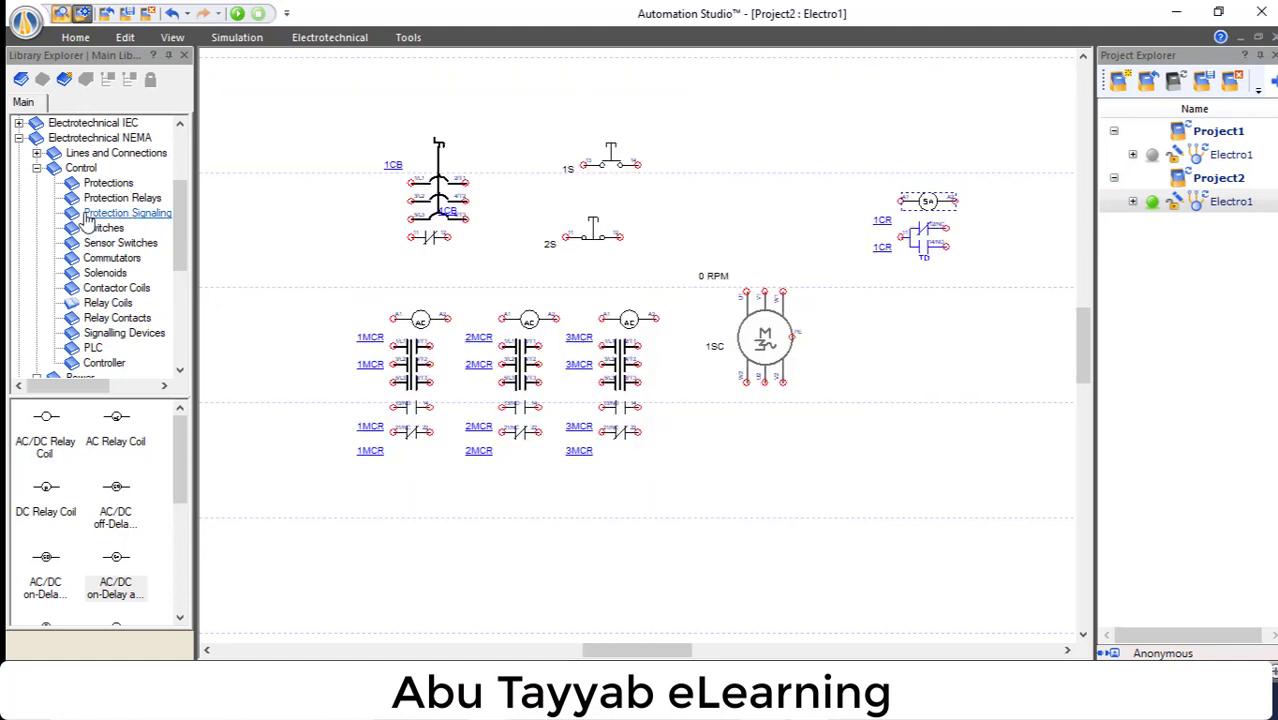
- Place a 3-Phase source with neutral from the NEMA power energy sources to the left of the circuit breaker
{"action": "left_click", "coordinate": [37, 168]}
{"action": "left_click", "coordinate": [116, 198]}
{"action": "left_click_drag", "start_coordinate": [45, 490], "coordinate": [250, 270]}
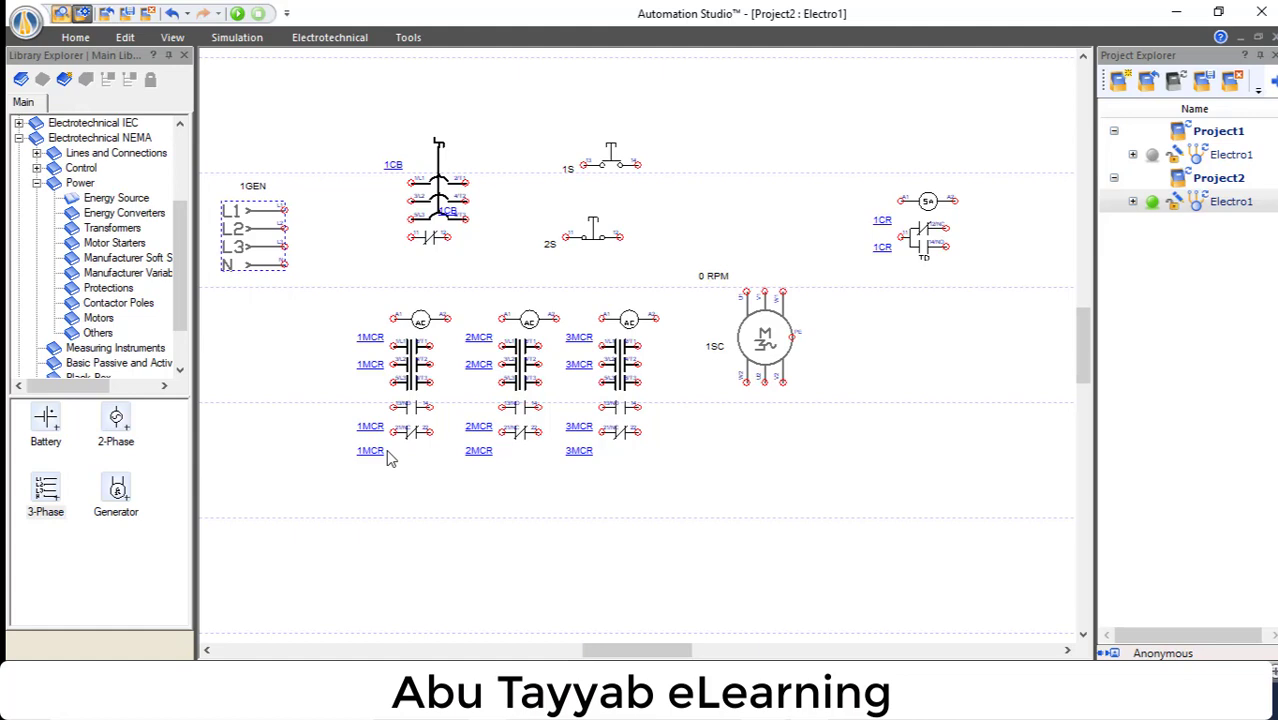
- Move push-buttons 1S and 2S together to the free area below the time-delay relay, right of the motor
{"action": "left_click", "coordinate": [700, 132]}
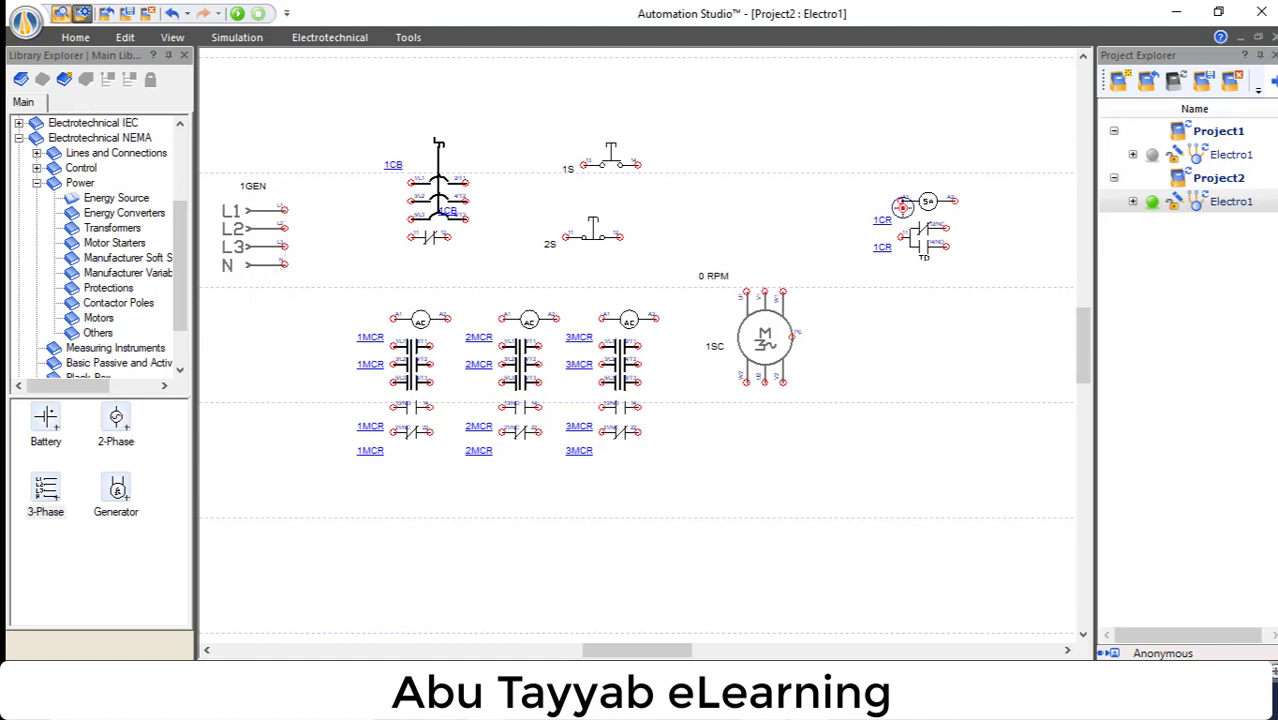
{"action": "left_click_drag", "start_coordinate": [692, 136], "coordinate": [520, 296]}
{"action": "left_click_drag", "start_coordinate": [598, 243], "coordinate": [988, 455]}
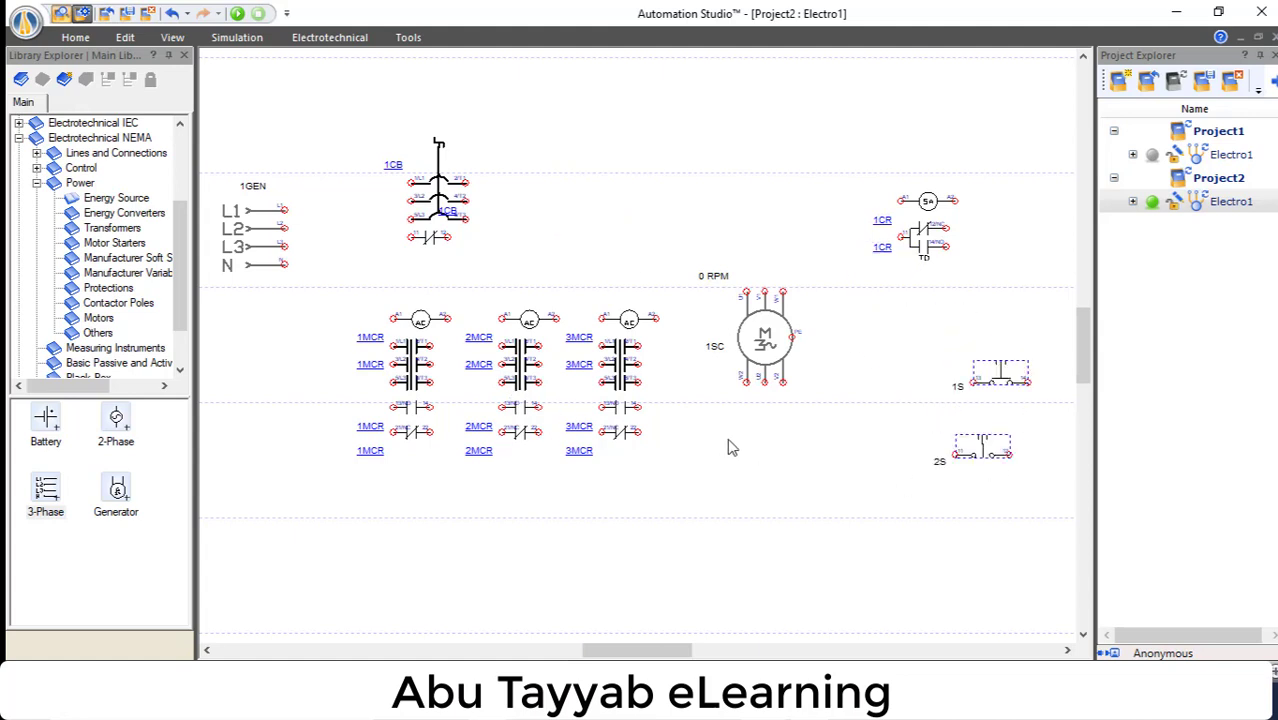
- Move the auxiliary NO and NC contacts of 1MCR, 2MCR and 3MCR together to the lower right area of the schematic
{"action": "left_click_drag", "start_coordinate": [653, 394], "coordinate": [316, 512]}
{"action": "left_click_drag", "start_coordinate": [455, 447], "coordinate": [797, 572]}
{"action": "left_click", "coordinate": [516, 514]}
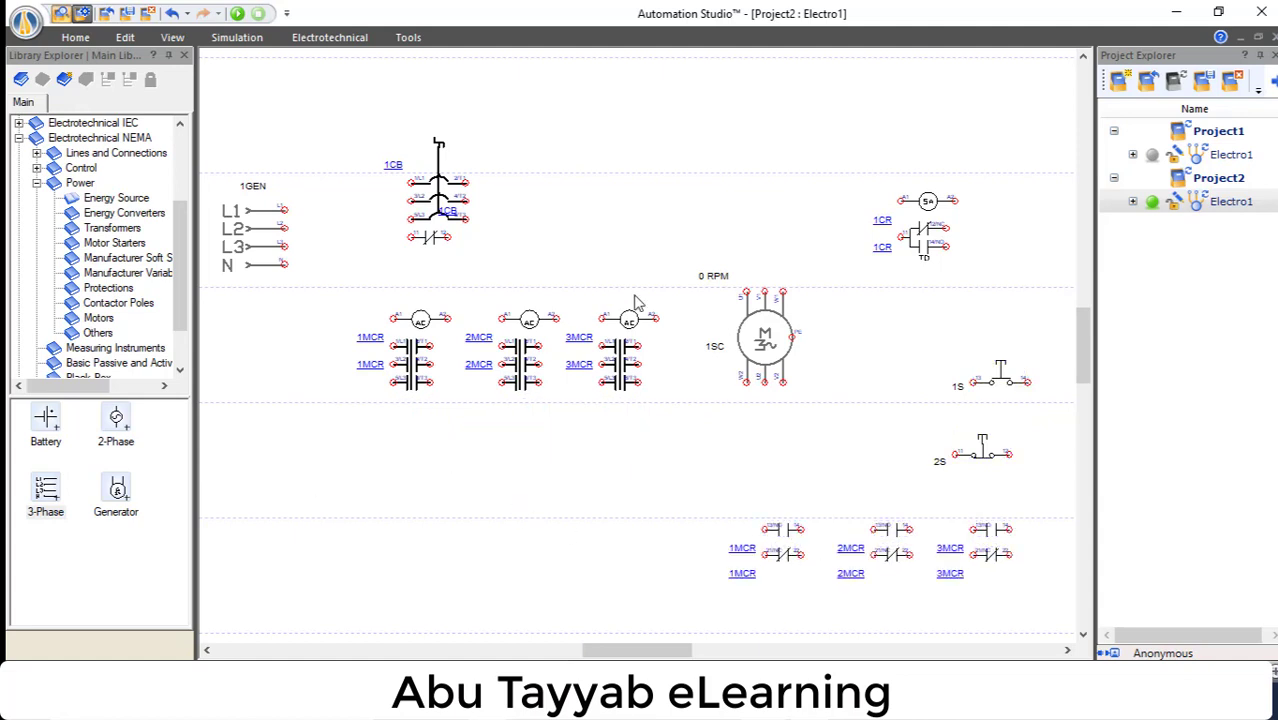
- Move the three contactor coils below their auxiliary contacts and the 1CB NC contact beside push-button 2S
{"action": "left_click_drag", "start_coordinate": [680, 288], "coordinate": [366, 350]}
{"action": "left_click_drag", "start_coordinate": [428, 318], "coordinate": [781, 598]}
{"action": "left_click_drag", "start_coordinate": [440, 250], "coordinate": [869, 472]}
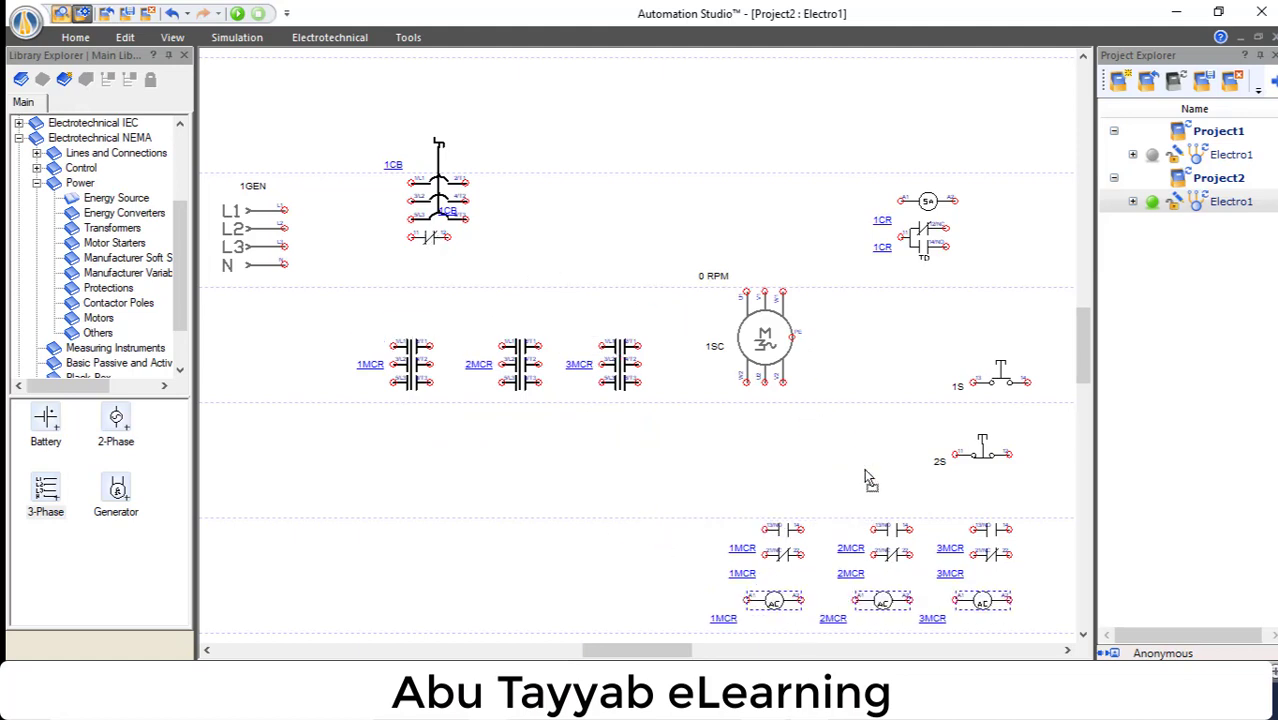
- Arrange the power circuit with 1CB beside the source, the 1MCR, 2MCR and 3MCR main poles stacked upward, and the motor on their right
{"action": "left_click_drag", "start_coordinate": [447, 200], "coordinate": [338, 231]}
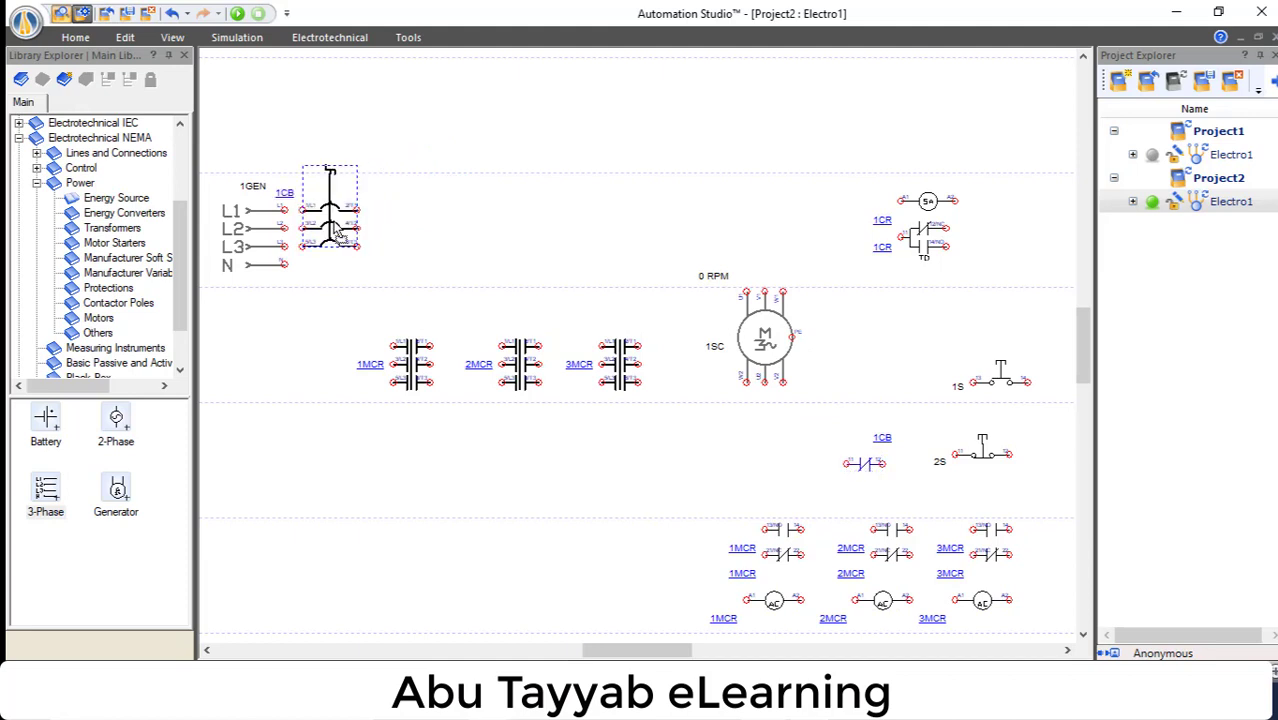
{"action": "left_click_drag", "start_coordinate": [408, 378], "coordinate": [459, 258]}
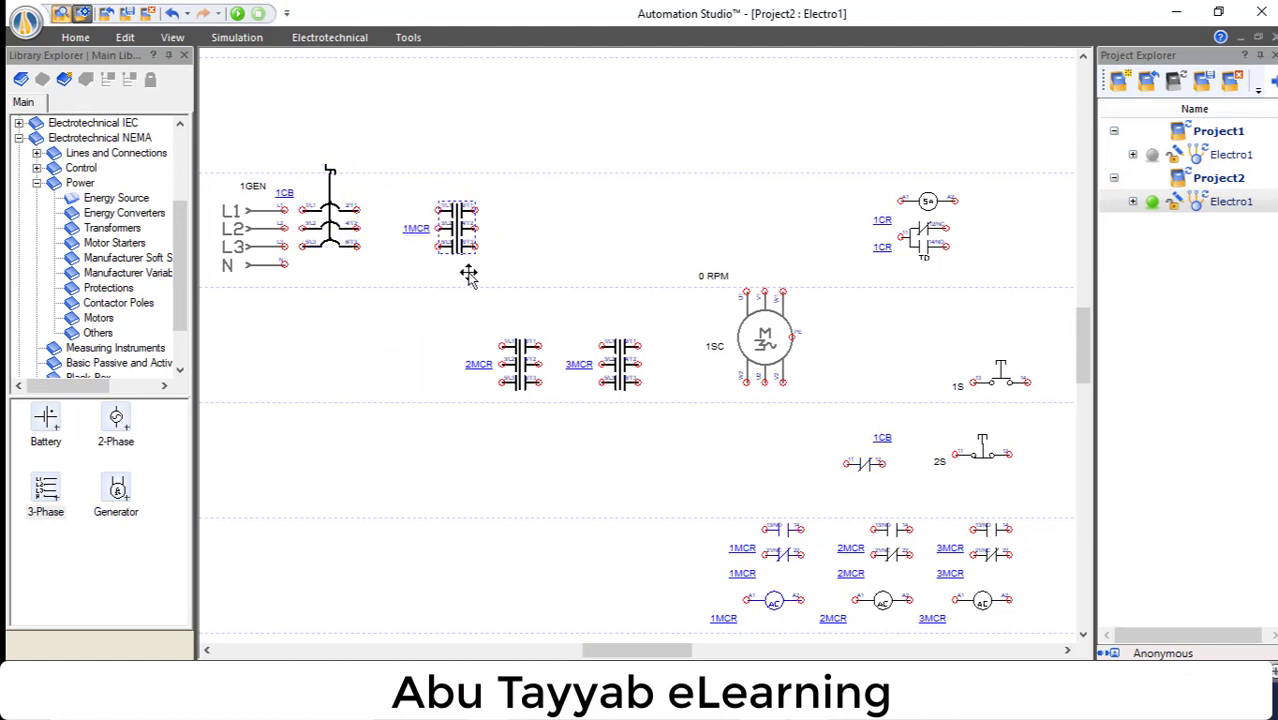
{"action": "left_click_drag", "start_coordinate": [516, 372], "coordinate": [466, 303]}
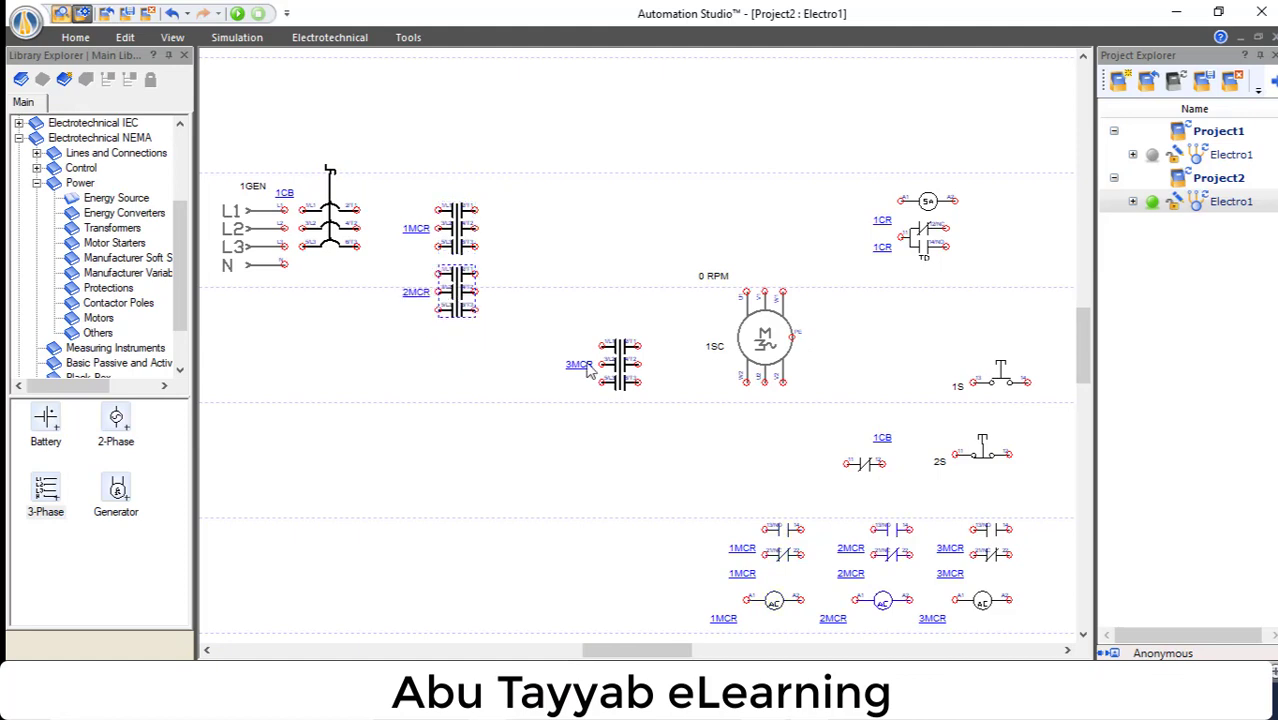
{"action": "left_click_drag", "start_coordinate": [622, 370], "coordinate": [462, 181]}
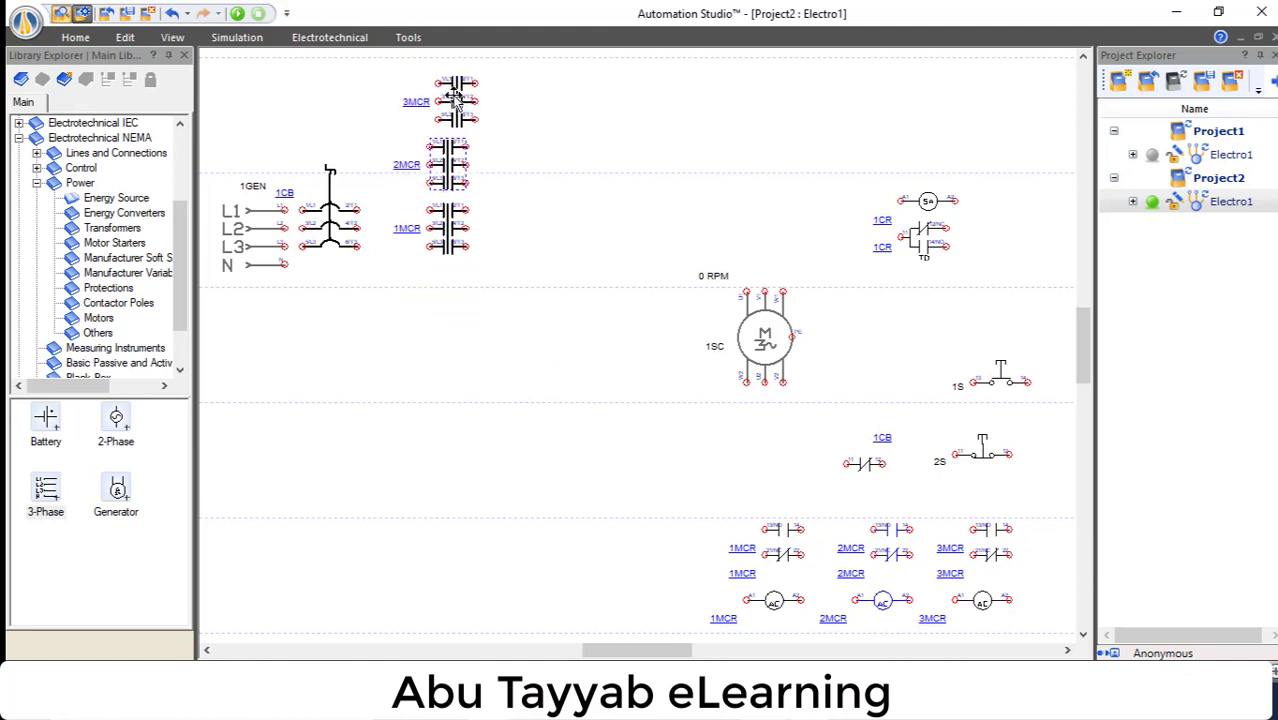
{"action": "left_click_drag", "start_coordinate": [454, 95], "coordinate": [445, 95]}
{"action": "left_click_drag", "start_coordinate": [765, 345], "coordinate": [657, 230]}
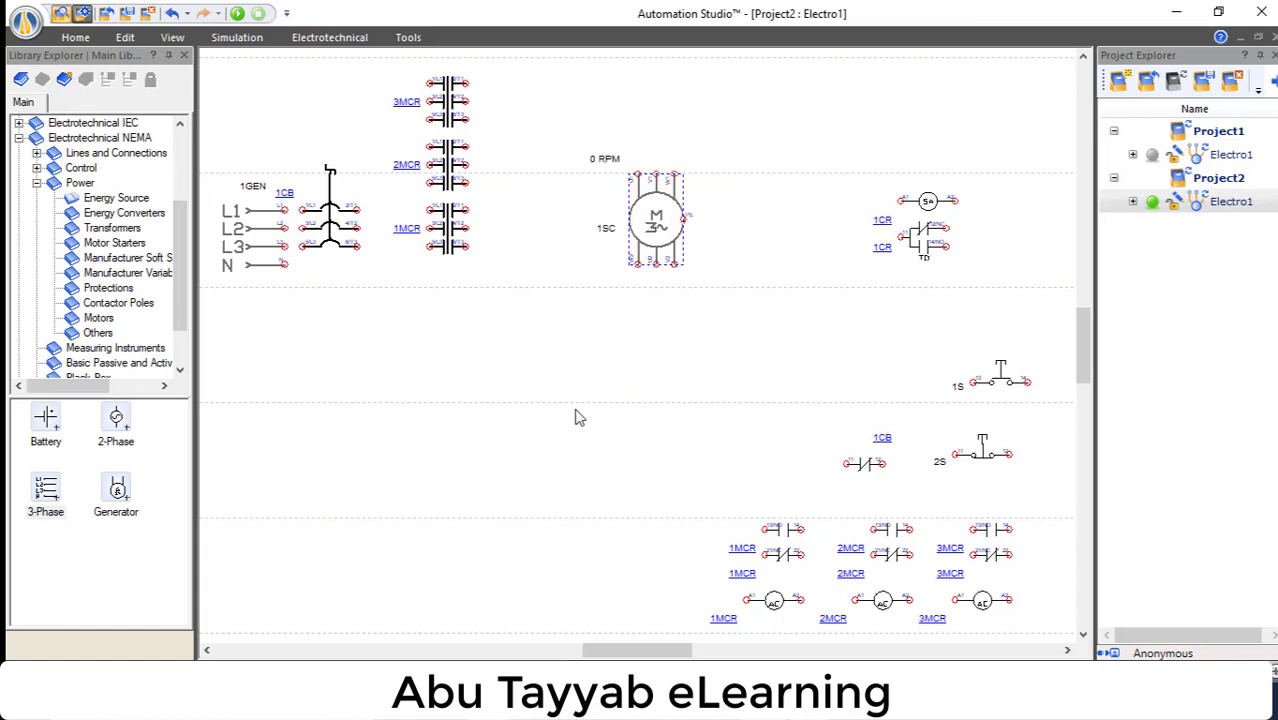
- Wire L1, L2 and L3 of the source to circuit breaker 1CB and its three outputs to the 1MCR main pole inputs
{"action": "mouse_move", "coordinate": [302, 210]}
{"action": "left_mouse_down"}
{"action": "mouse_move", "coordinate": [285, 210]}
{"action": "mouse_move", "coordinate": [285, 228]}
{"action": "left_mouse_up"}
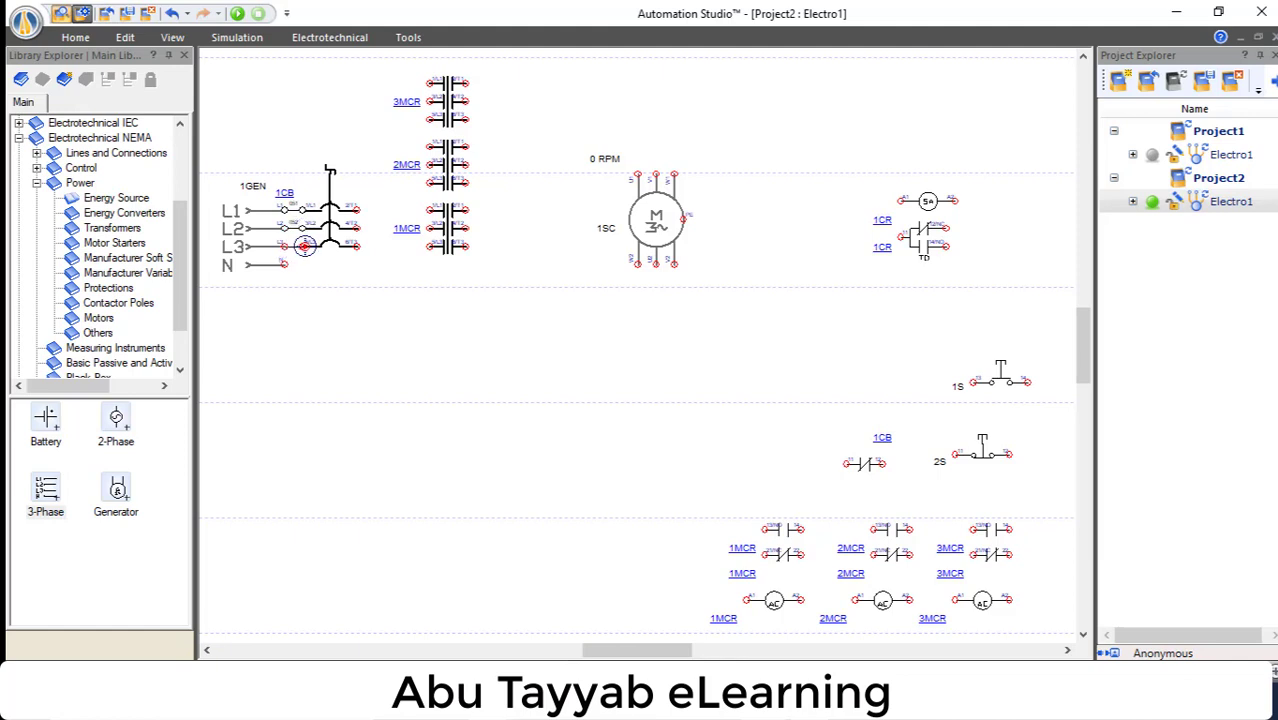
{"action": "left_click_drag", "start_coordinate": [304, 246], "coordinate": [285, 246]}
{"action": "left_click_drag", "start_coordinate": [357, 210], "coordinate": [428, 210]}
{"action": "left_click_drag", "start_coordinate": [357, 228], "coordinate": [429, 228]}
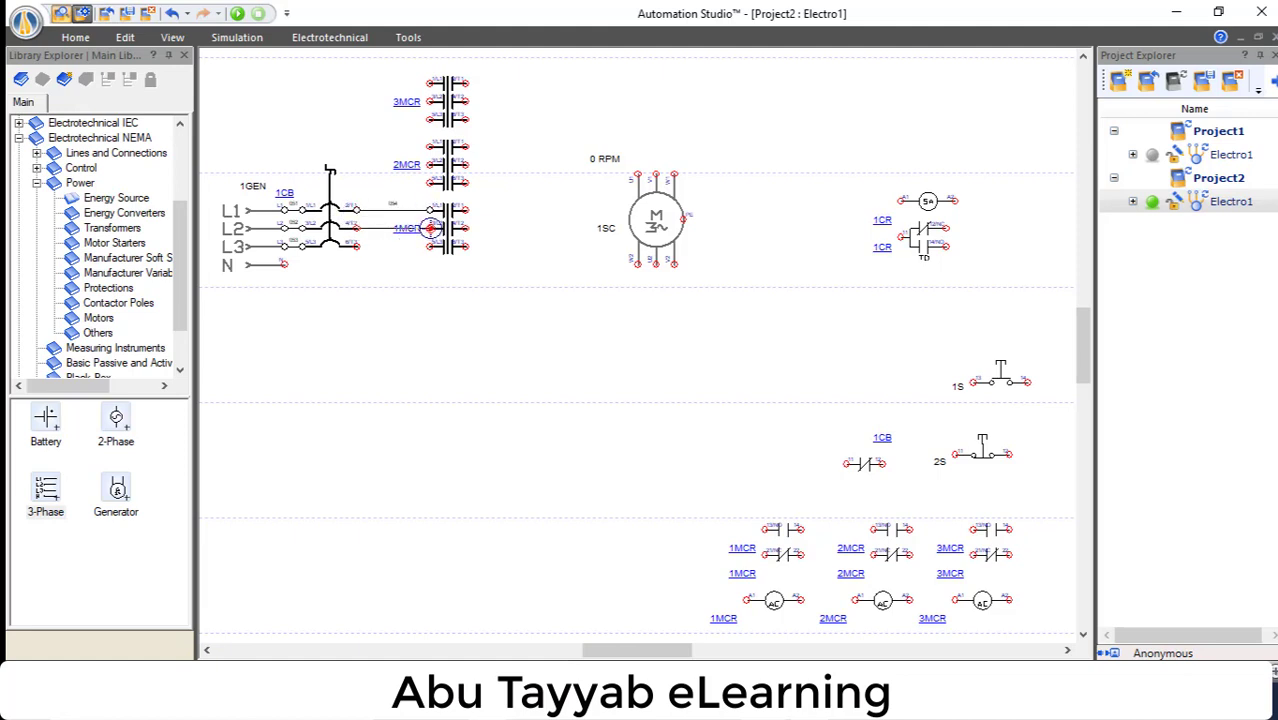
{"action": "left_click_drag", "start_coordinate": [357, 246], "coordinate": [431, 245]}
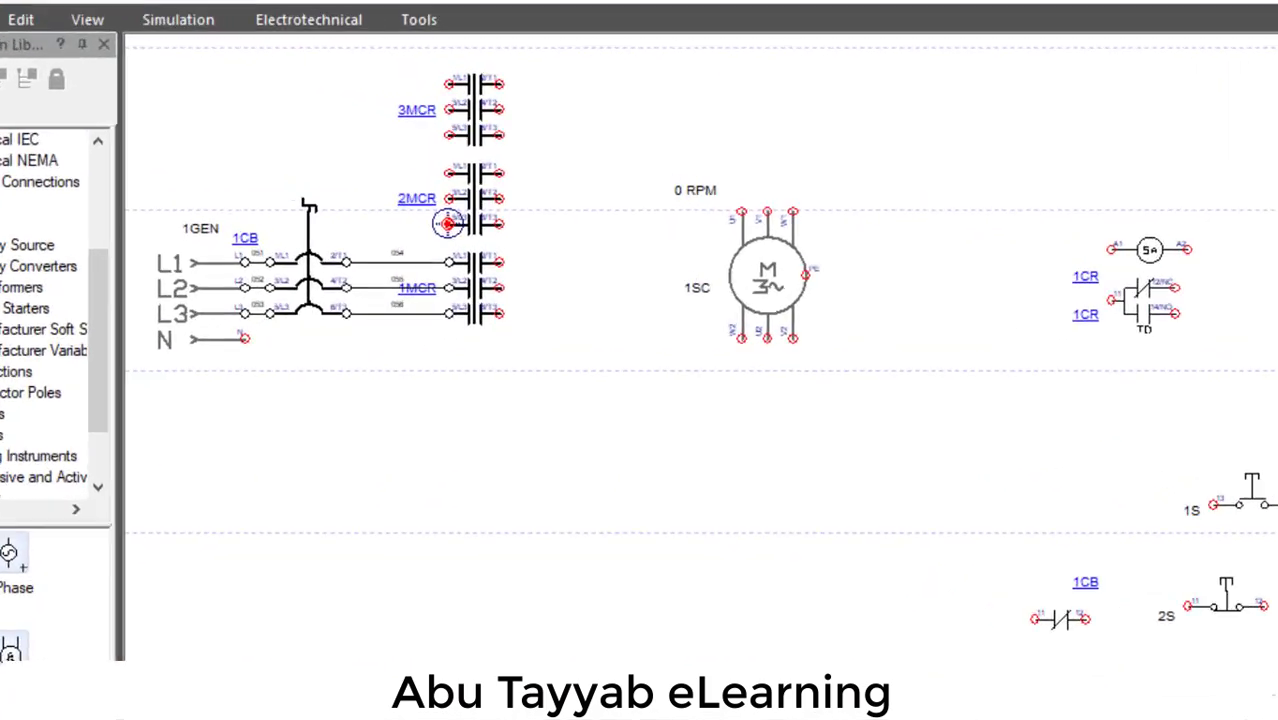
- Wire the three 1MCR main pole inputs to the matching 2MCR main pole inputs, L3 to L3, L2 to L2 and L1 to L1
{"action": "left_click_drag", "start_coordinate": [481, 423], "coordinate": [487, 295]}
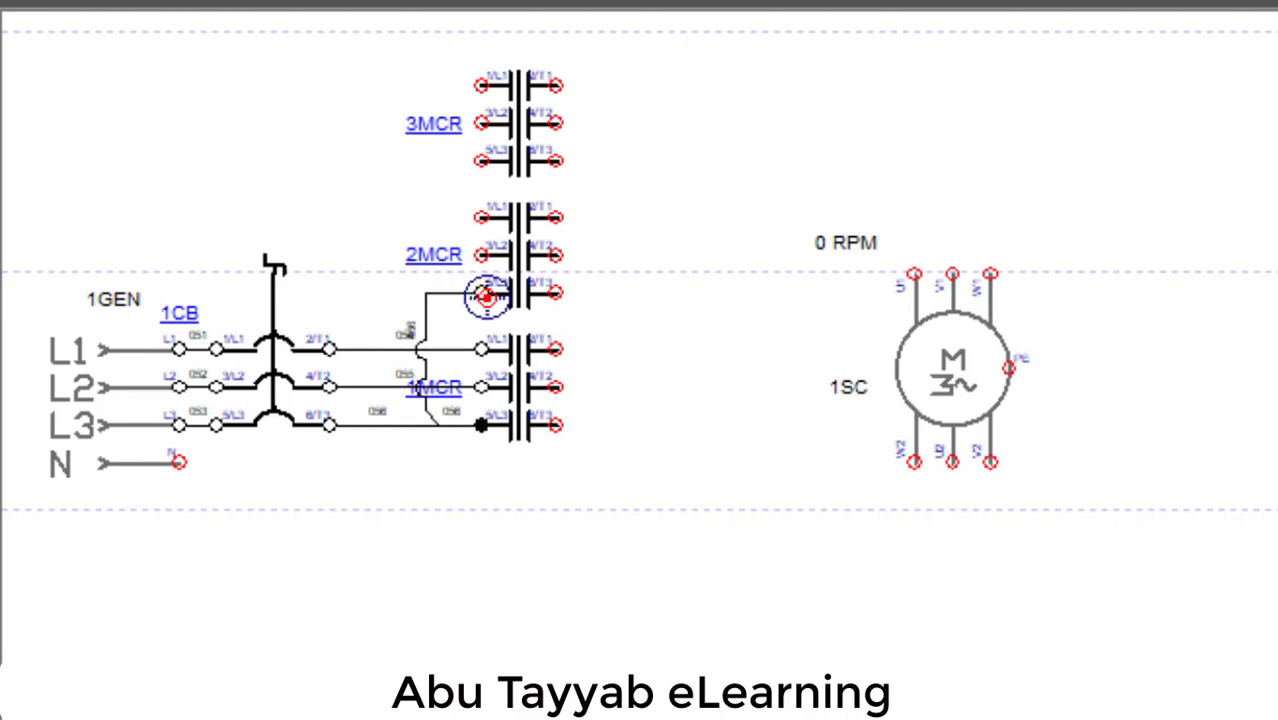
{"action": "left_click_drag", "start_coordinate": [483, 388], "coordinate": [479, 253]}
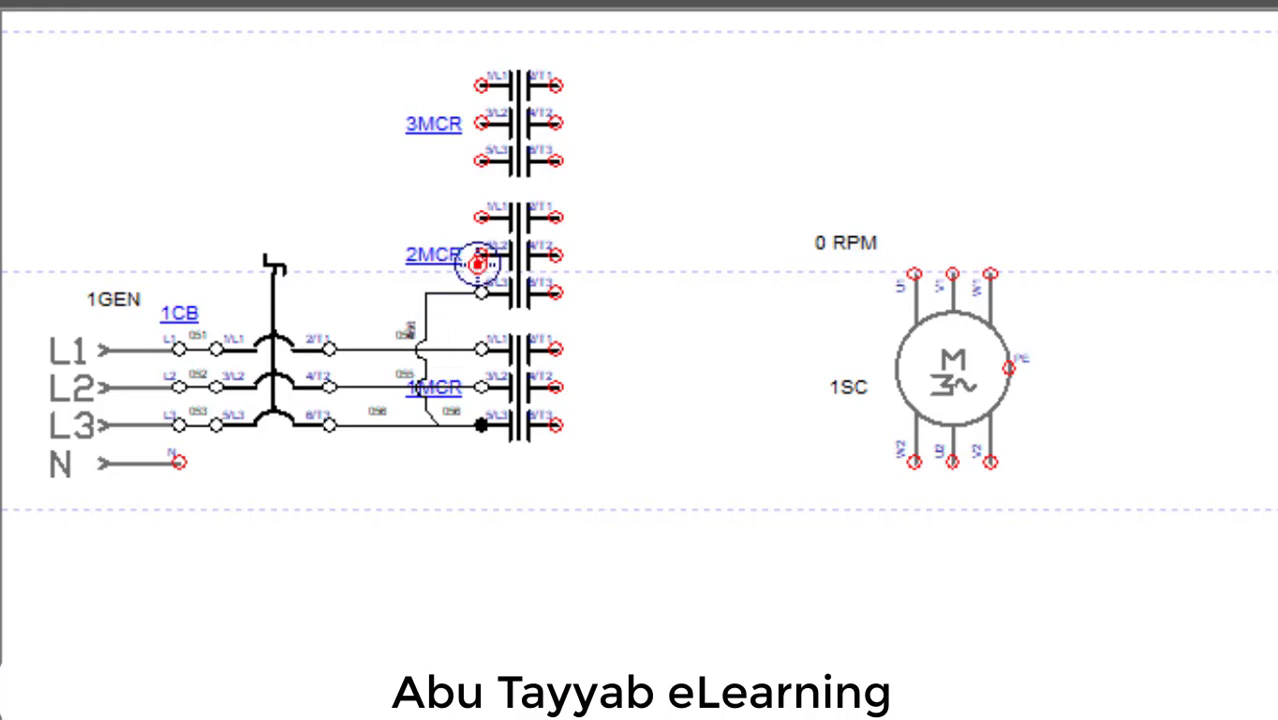
{"action": "left_click_drag", "start_coordinate": [481, 347], "coordinate": [477, 218]}
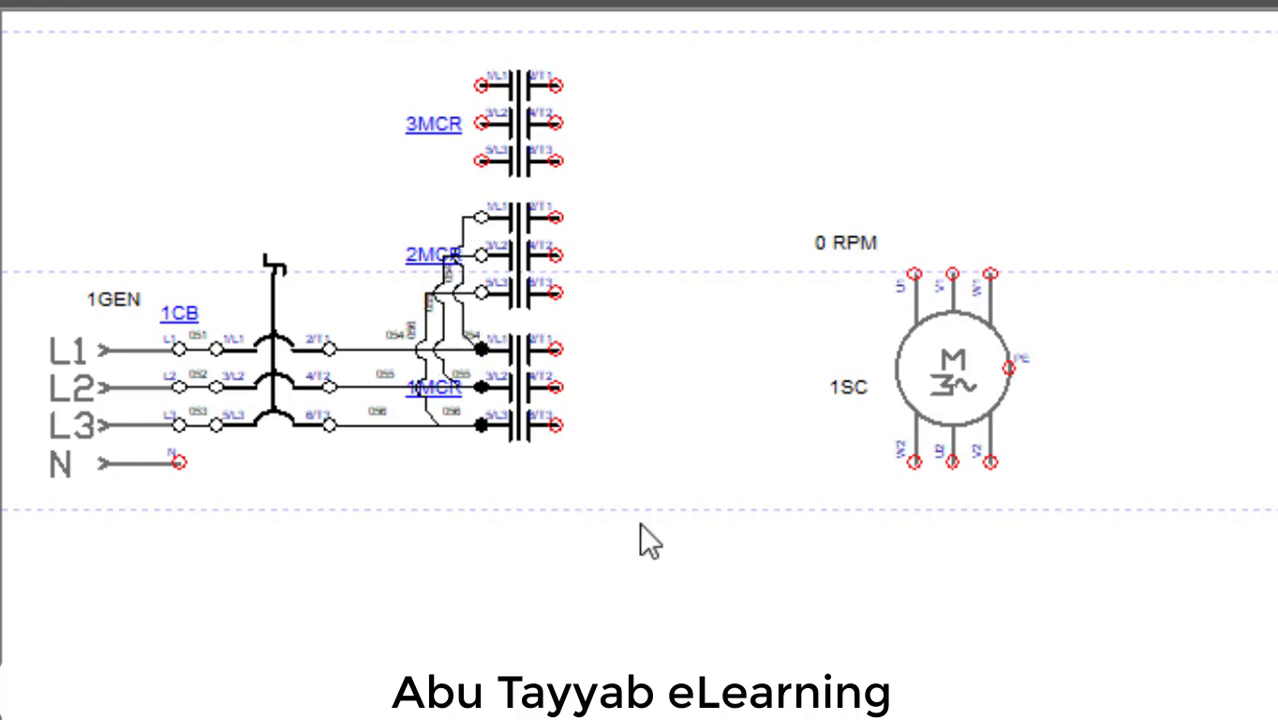
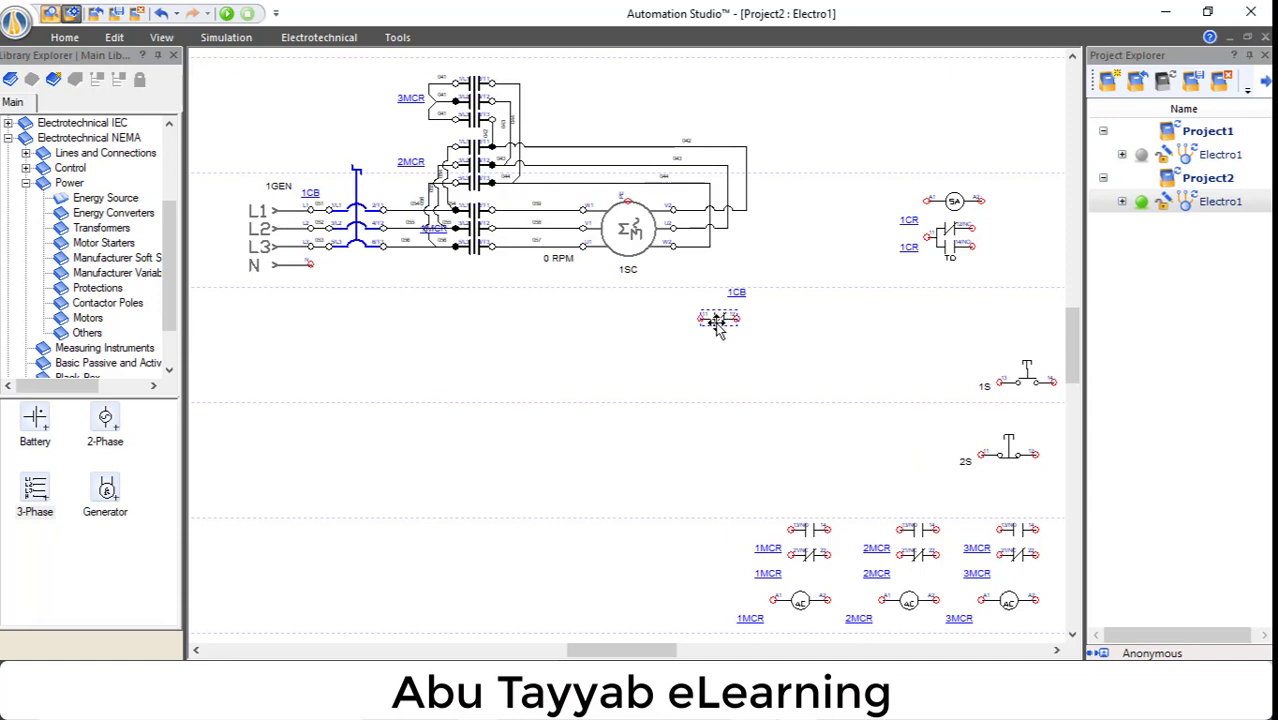
- Place the 1CB NC contact and push-buttons 2S and 1S in a row below the power circuit and wire them in series from the breaker's L3 input
{"action": "left_click_drag", "start_coordinate": [717, 328], "coordinate": [362, 399]}
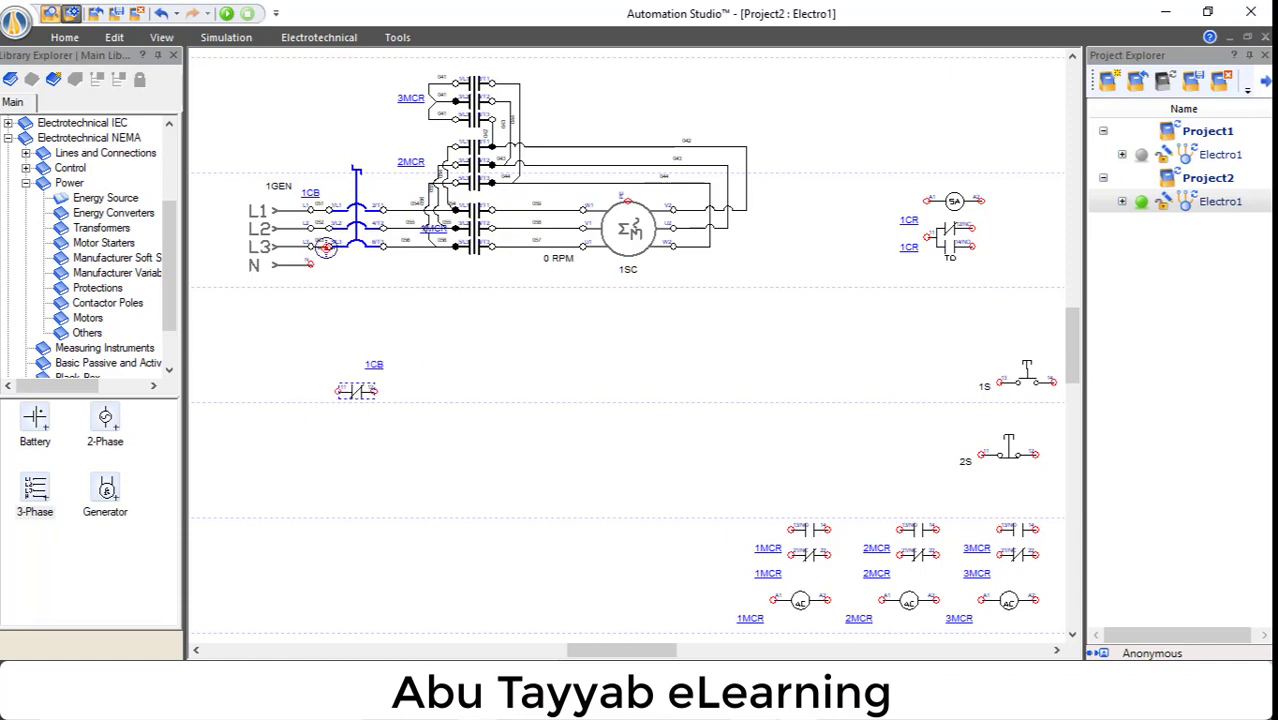
{"action": "left_click_drag", "start_coordinate": [319, 283], "coordinate": [336, 391]}
{"action": "left_click_drag", "start_coordinate": [1008, 450], "coordinate": [425, 398]}
{"action": "left_click_drag", "start_coordinate": [1022, 384], "coordinate": [493, 394]}
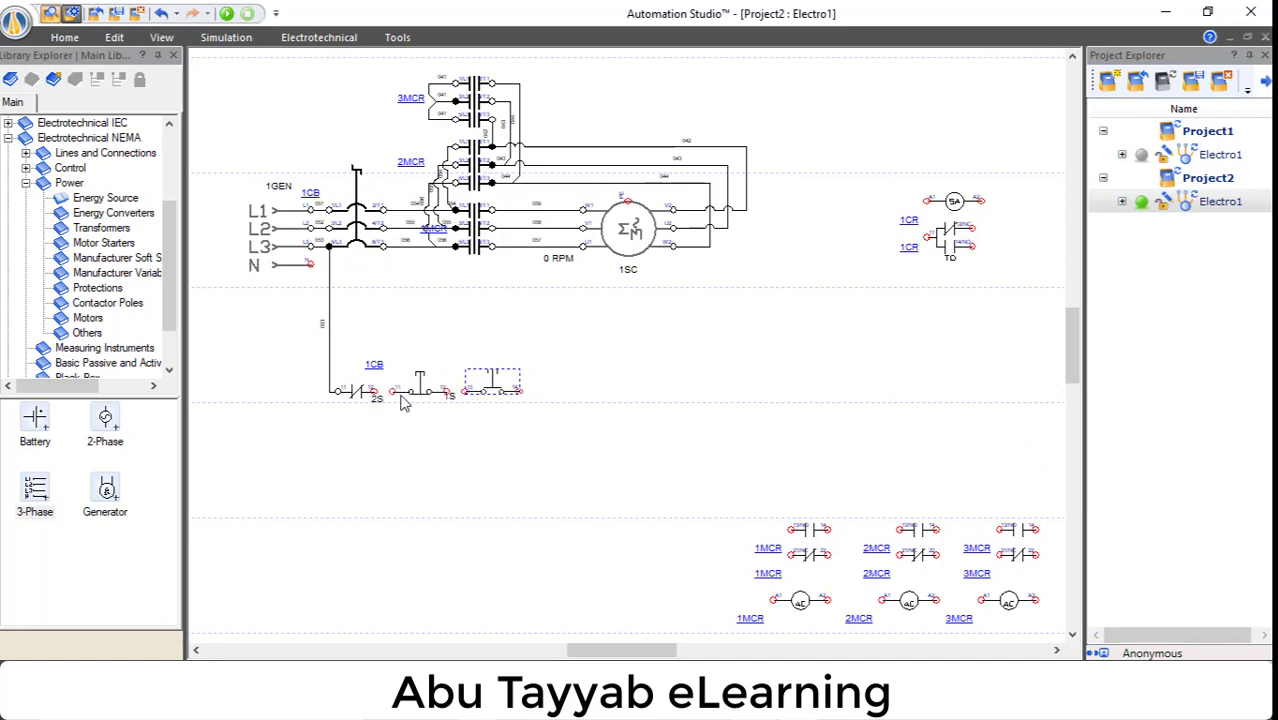
{"action": "left_click_drag", "start_coordinate": [394, 392], "coordinate": [375, 391]}
{"action": "left_click_drag", "start_coordinate": [464, 393], "coordinate": [447, 392]}
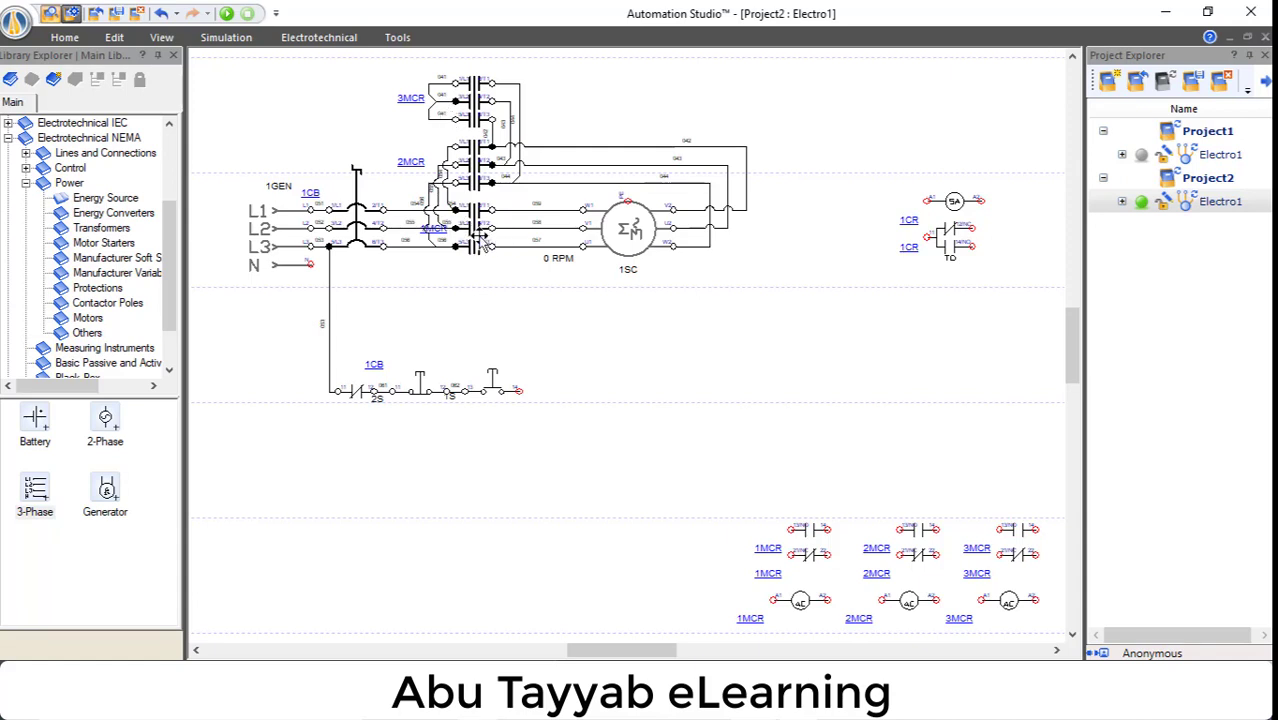
- Place and wire the 1MCR coil between push-button 1S and the source's neutral, then connect its NO contact in parallel with 1S
{"action": "left_click_drag", "start_coordinate": [801, 603], "coordinate": [664, 395]}
{"action": "left_click_drag", "start_coordinate": [519, 390], "coordinate": [310, 265]}
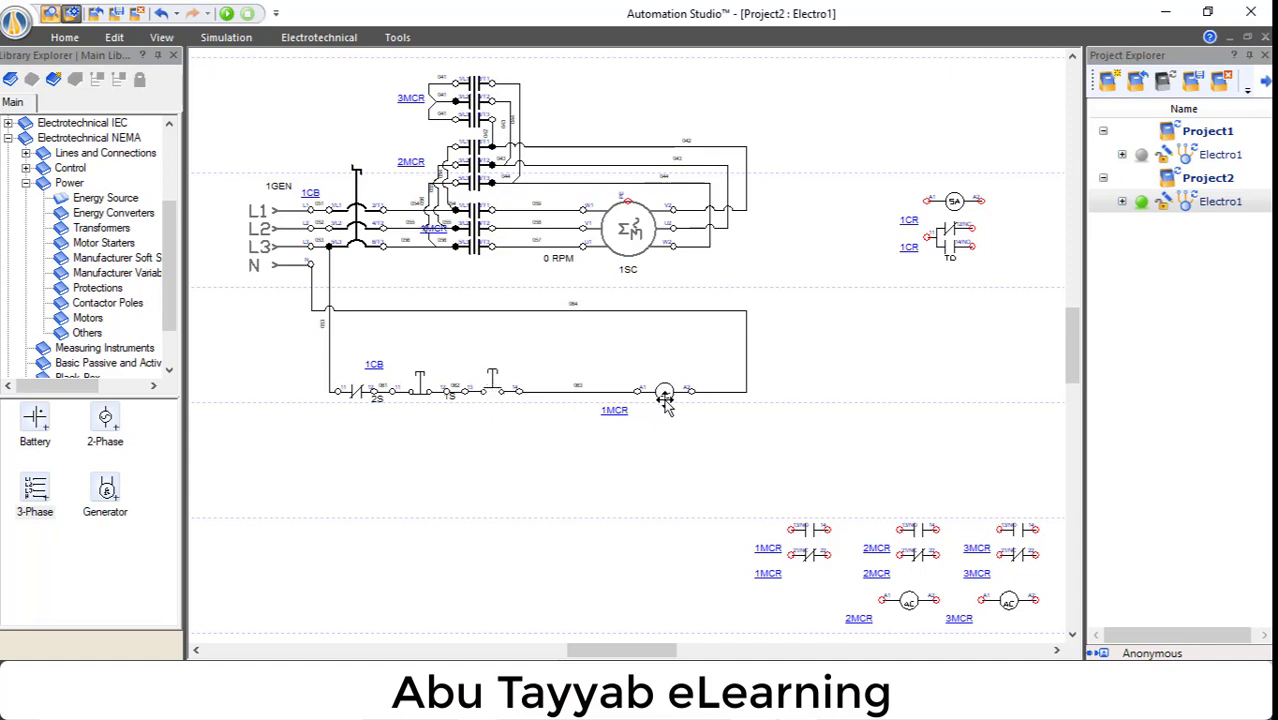
{"action": "left_click_drag", "start_coordinate": [802, 530], "coordinate": [487, 441]}
{"action": "left_click", "coordinate": [474, 428]}
{"action": "left_click", "coordinate": [465, 391]}
{"action": "left_click", "coordinate": [519, 391]}
{"action": "left_click", "coordinate": [510, 428]}
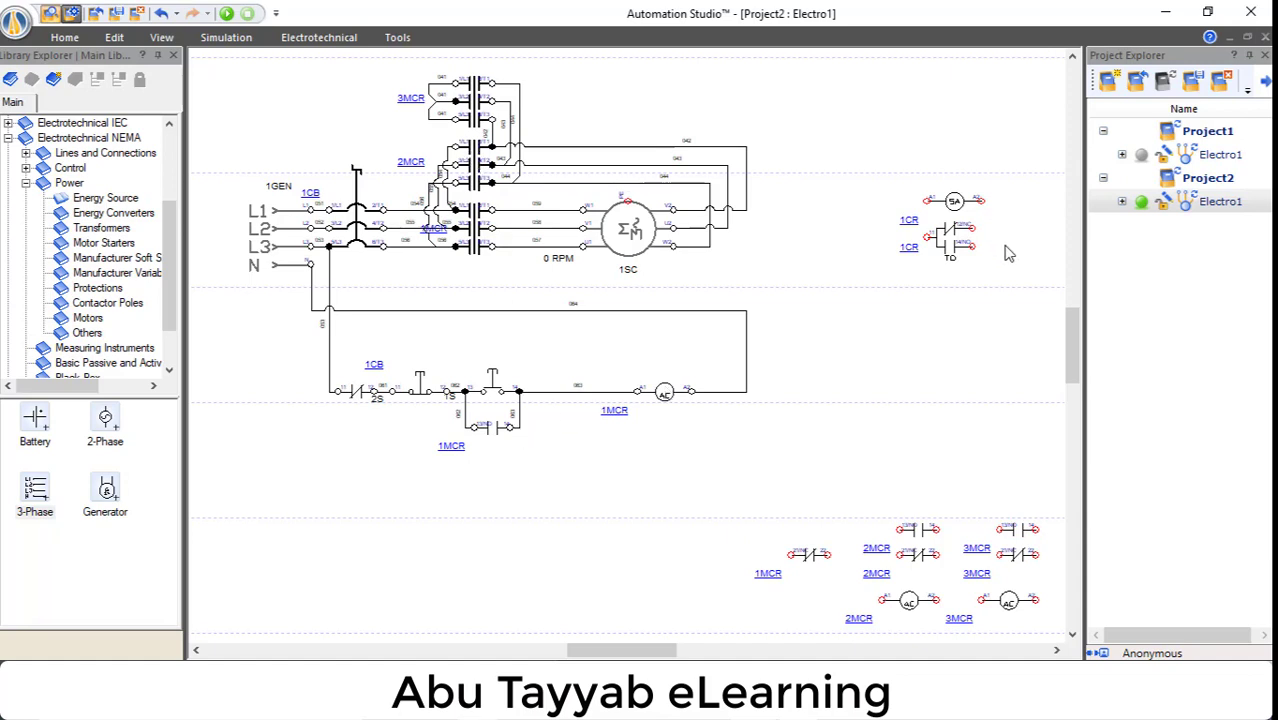
- Place the 1CR timer coil below the 1MCR coil and wire it in parallel, from the 1S output to the neutral line
{"action": "left_click_drag", "start_coordinate": [880, 165], "coordinate": [1014, 292]}
{"action": "left_click", "coordinate": [912, 304]}
{"action": "left_click_drag", "start_coordinate": [957, 201], "coordinate": [673, 459]}
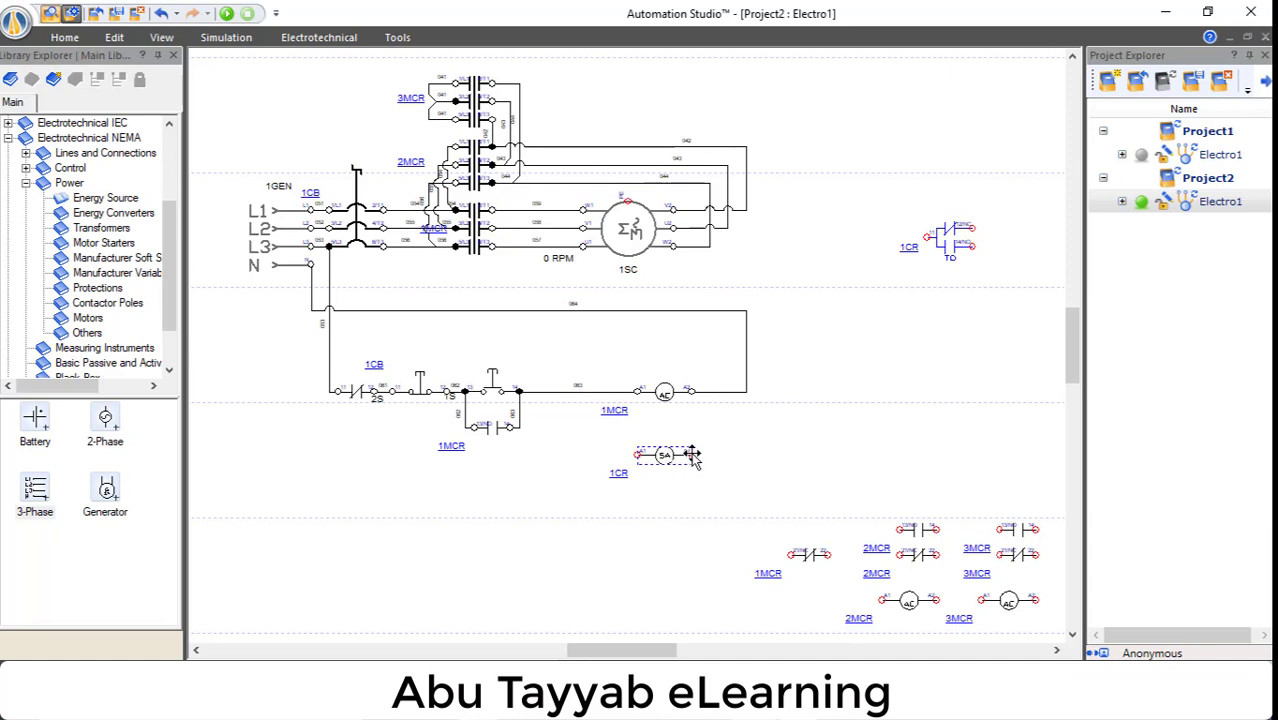
{"action": "left_click", "coordinate": [692, 455]}
{"action": "left_click", "coordinate": [746, 392]}
{"action": "left_click", "coordinate": [637, 455]}
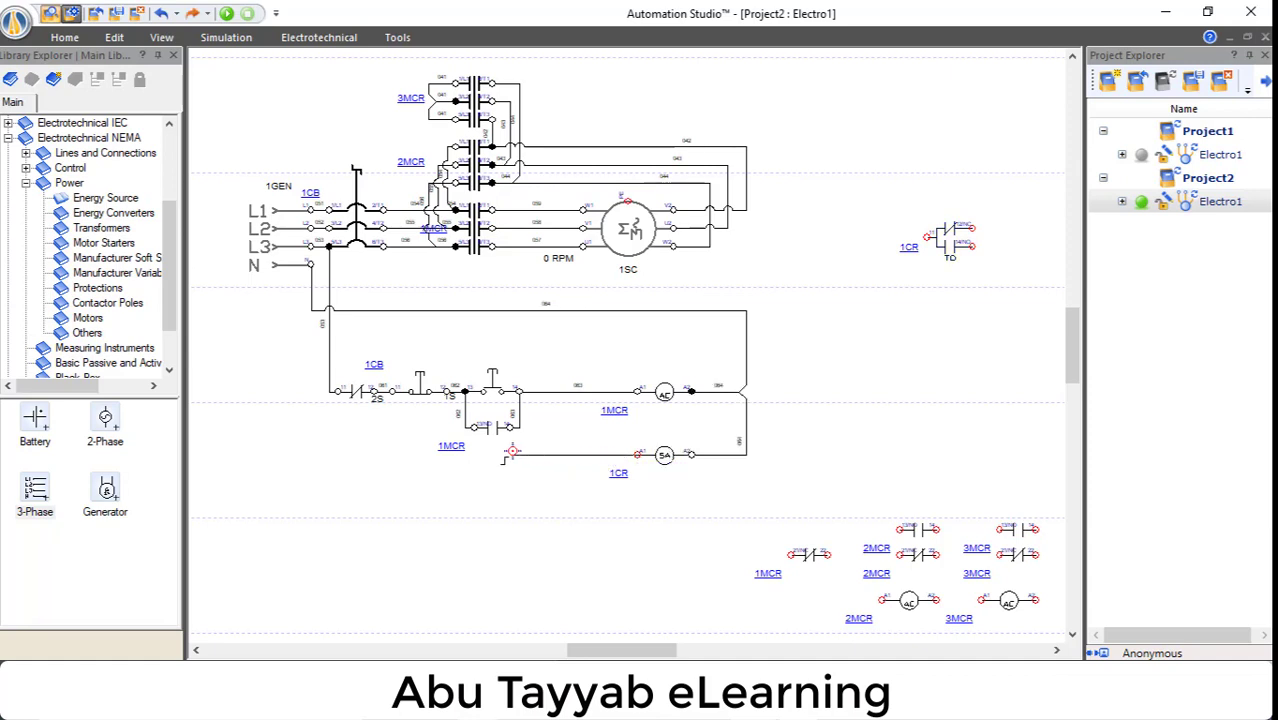
{"action": "left_click", "coordinate": [519, 428]}
{"action": "left_click", "coordinate": [519, 390]}
{"action": "left_click", "coordinate": [678, 399]}
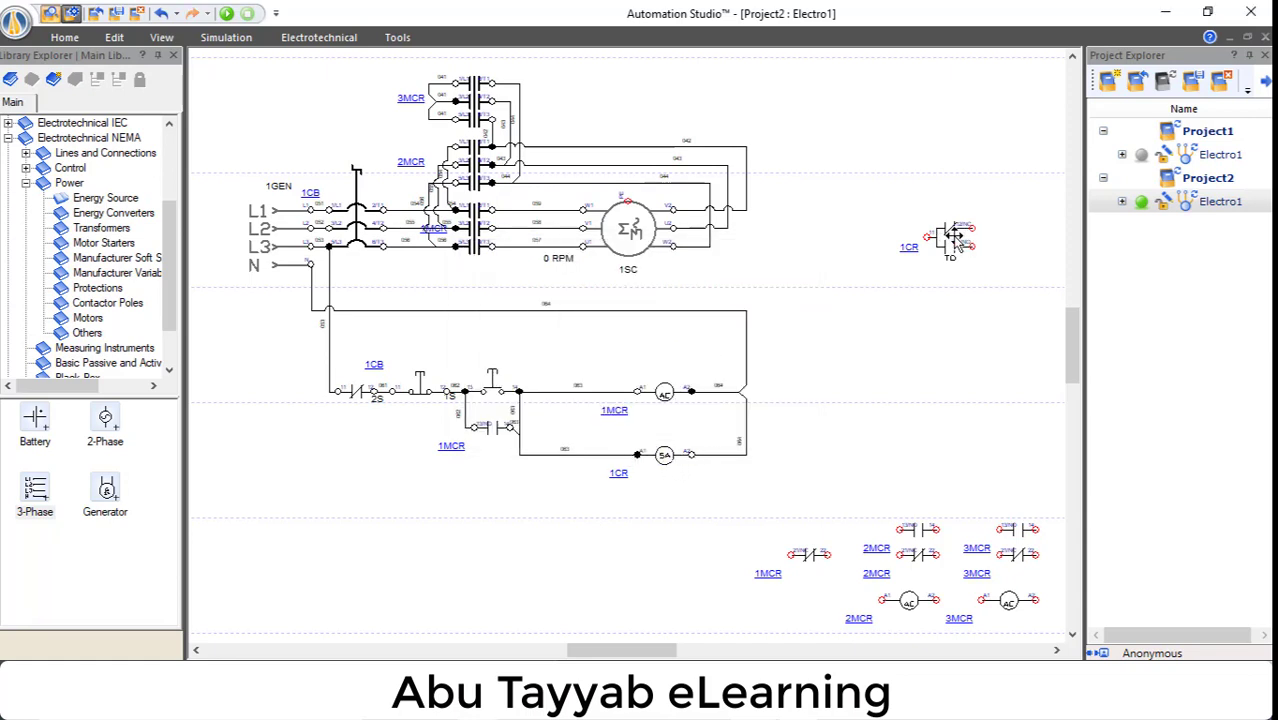
- Place the 1CR time-delayed changeover contact below the 1CR coil line and wire its common terminal to the 1S output line
{"action": "left_click_drag", "start_coordinate": [955, 238], "coordinate": [556, 522]}
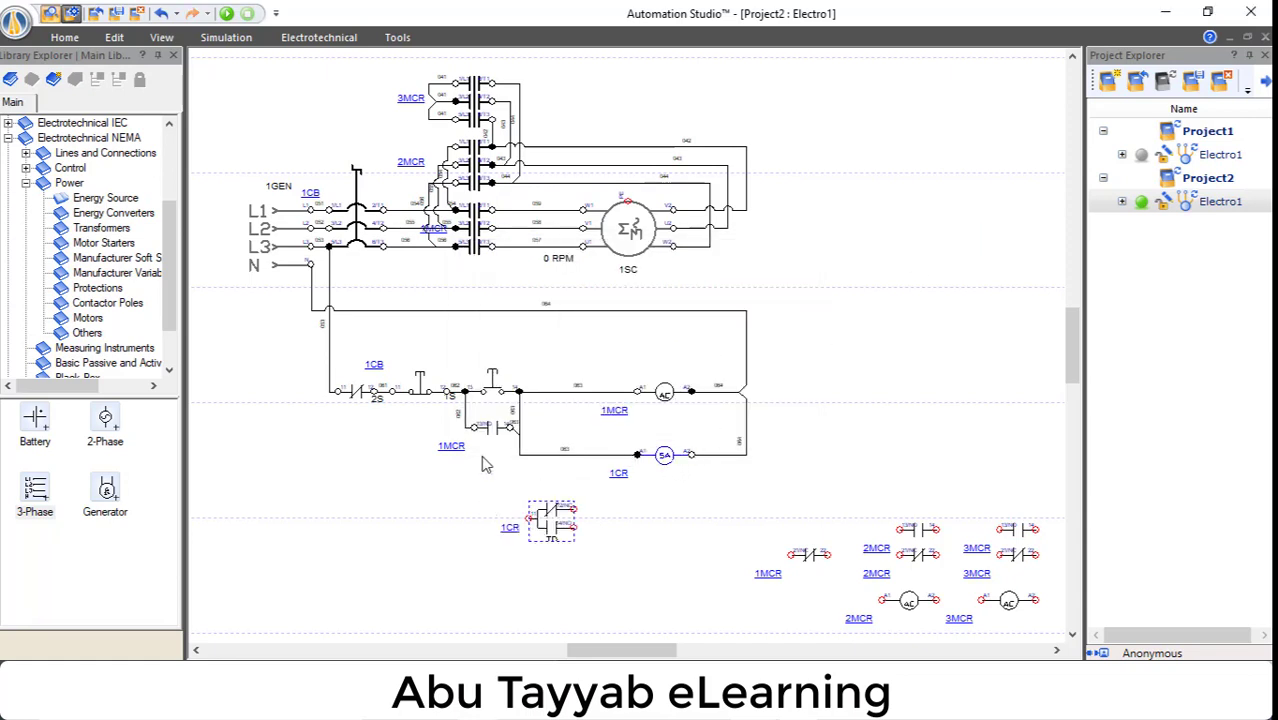
{"action": "left_click", "coordinate": [529, 520]}
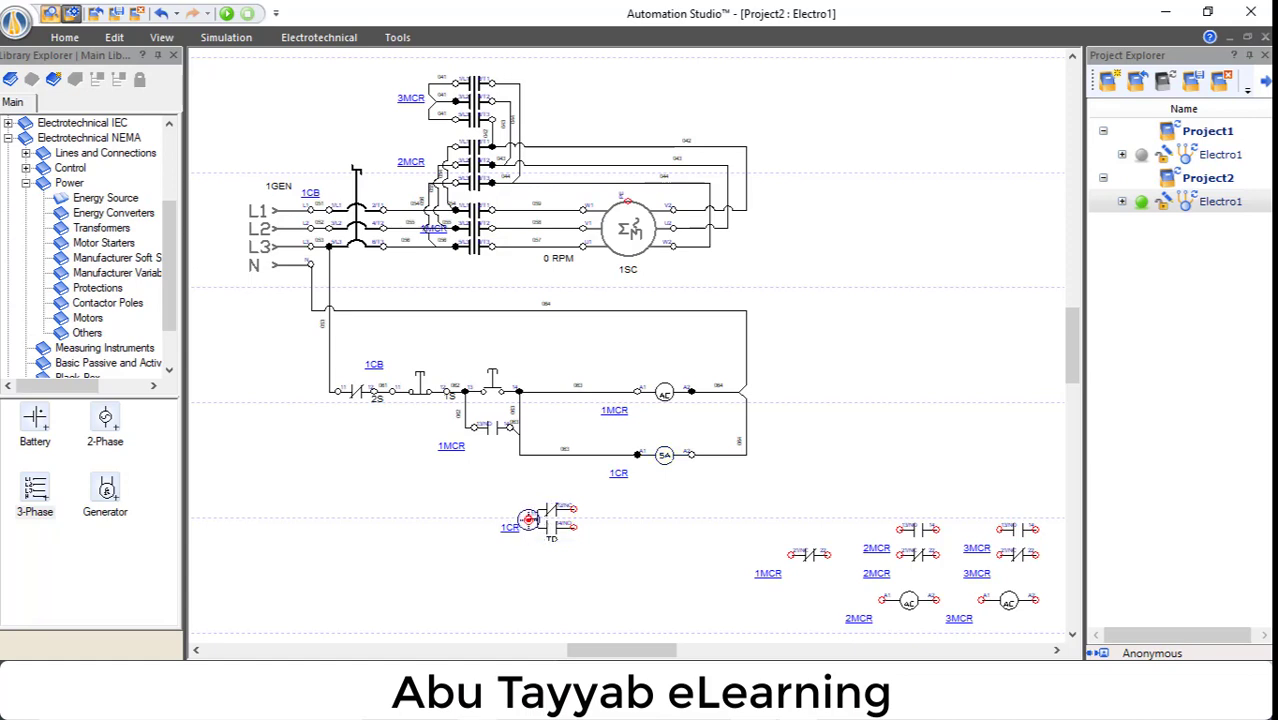
{"action": "left_click_drag", "start_coordinate": [529, 520], "coordinate": [519, 455]}
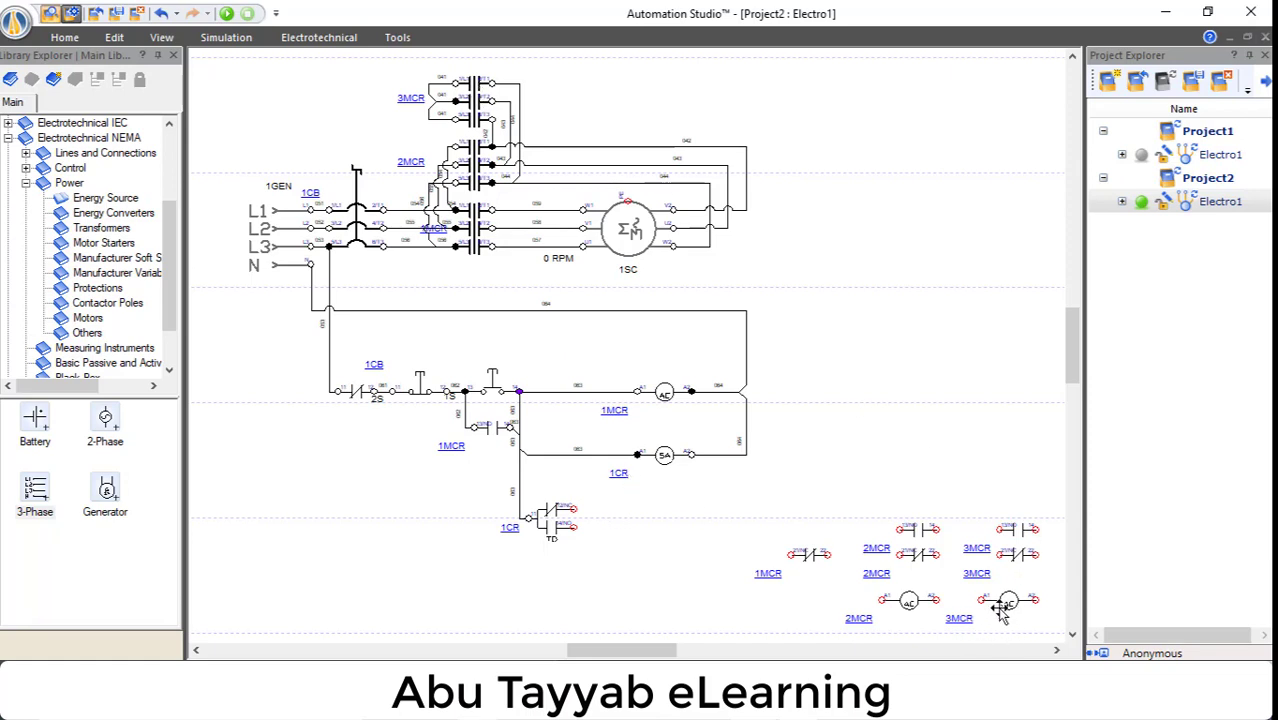
- Wire coils 3MCR and 2MCR from the 1CR contact's NC and NO outputs to neutral, each through the other contactor's NC contact
{"action": "left_click_drag", "start_coordinate": [1013, 603], "coordinate": [696, 512]}
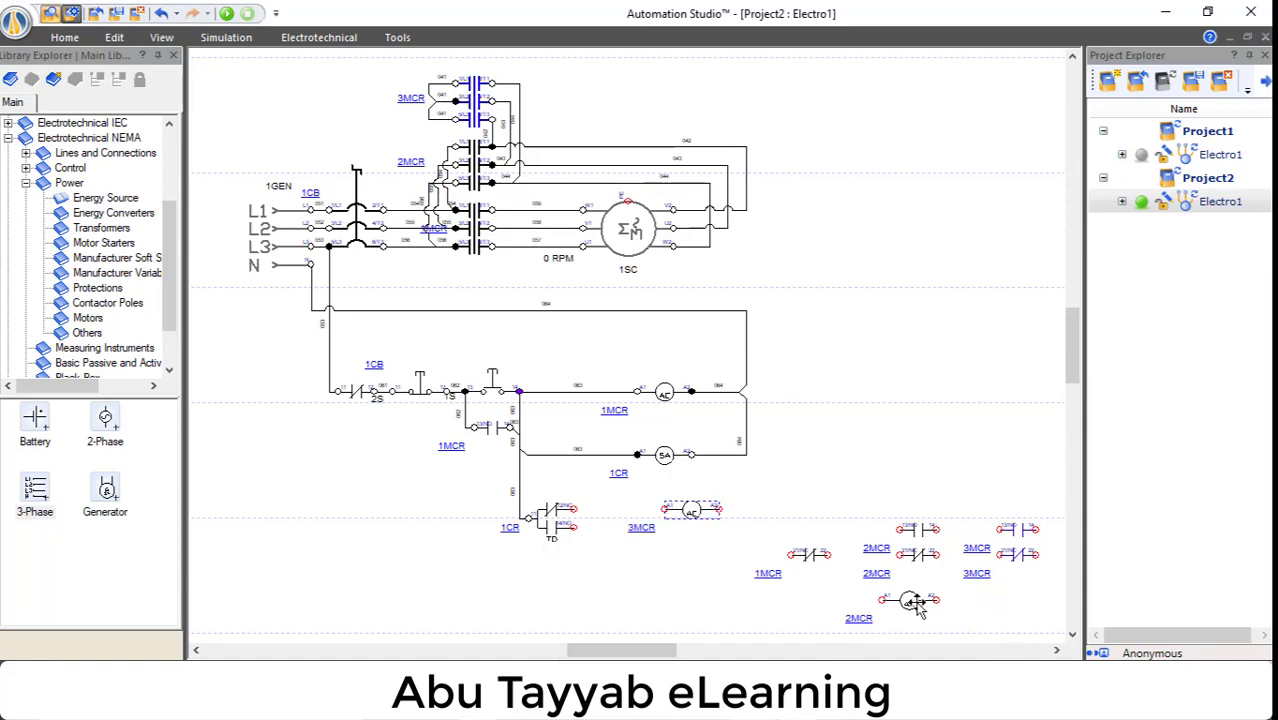
{"action": "left_click_drag", "start_coordinate": [867, 604], "coordinate": [687, 558]}
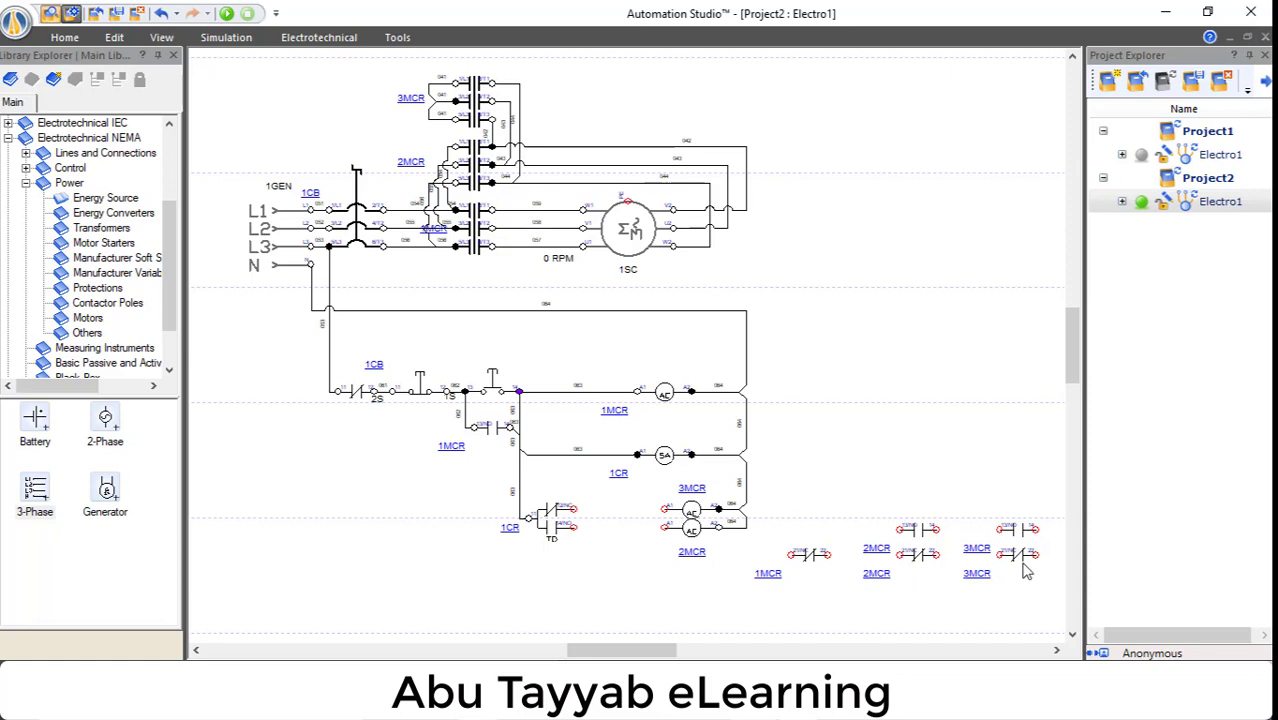
{"action": "left_click_drag", "start_coordinate": [918, 555], "coordinate": [618, 512]}
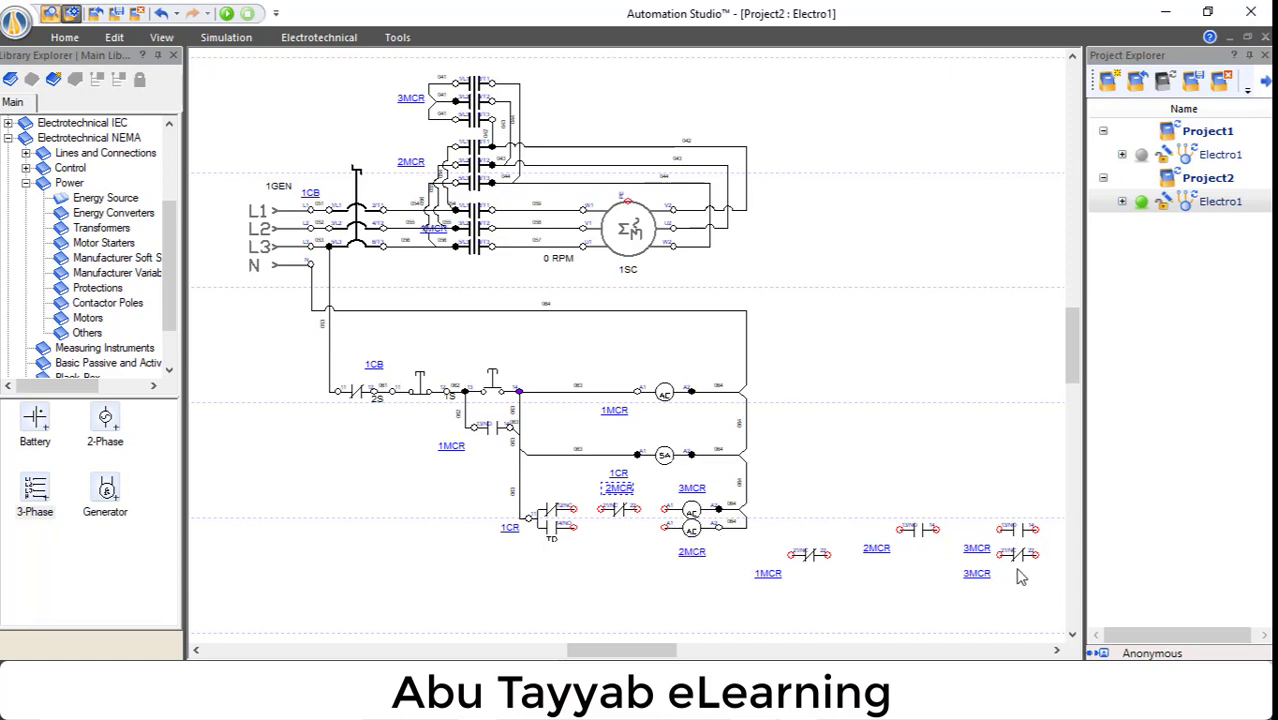
{"action": "left_click_drag", "start_coordinate": [683, 563], "coordinate": [620, 538]}
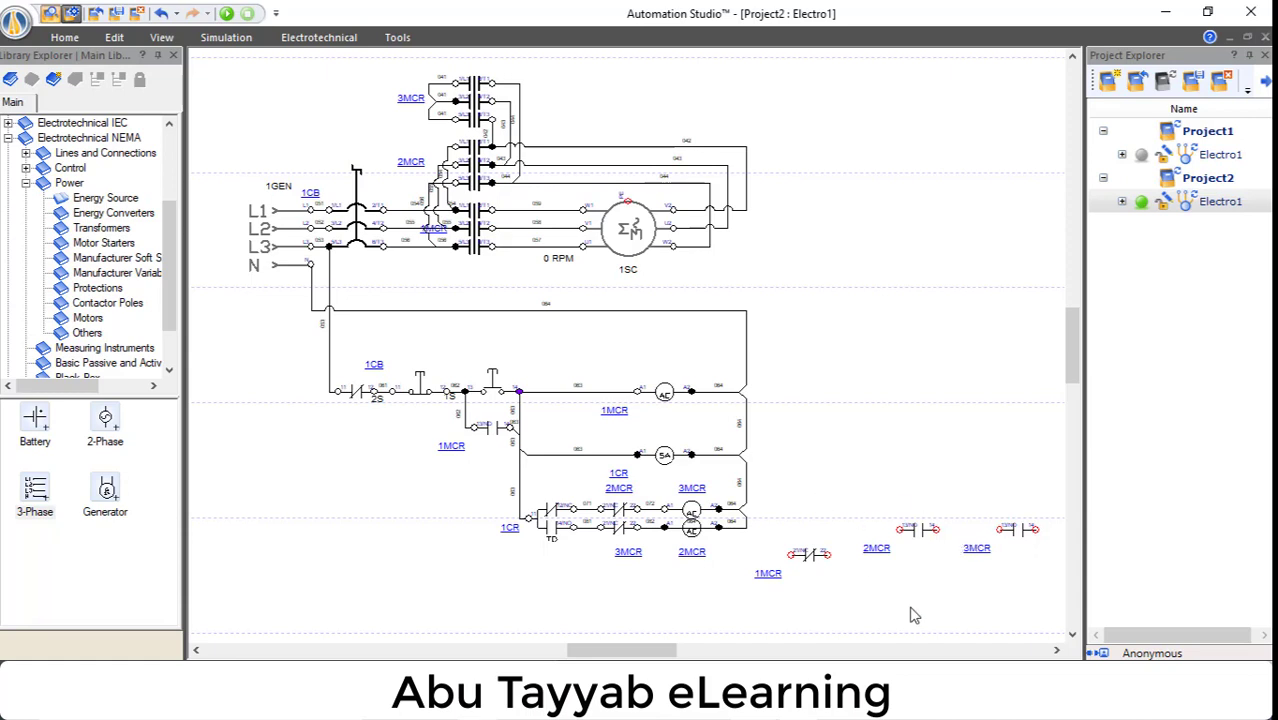
- Move the unused 2MCR NO and 1MCR NC contacts into a column above the spare 3MCR NO contact
{"action": "left_click_drag", "start_coordinate": [953, 477], "coordinate": [1041, 571]}
{"action": "left_click_drag", "start_coordinate": [872, 494], "coordinate": [956, 575]}
{"action": "left_click_drag", "start_coordinate": [1016, 425], "coordinate": [1006, 427]}
{"action": "left_click_drag", "start_coordinate": [864, 525], "coordinate": [751, 622]}
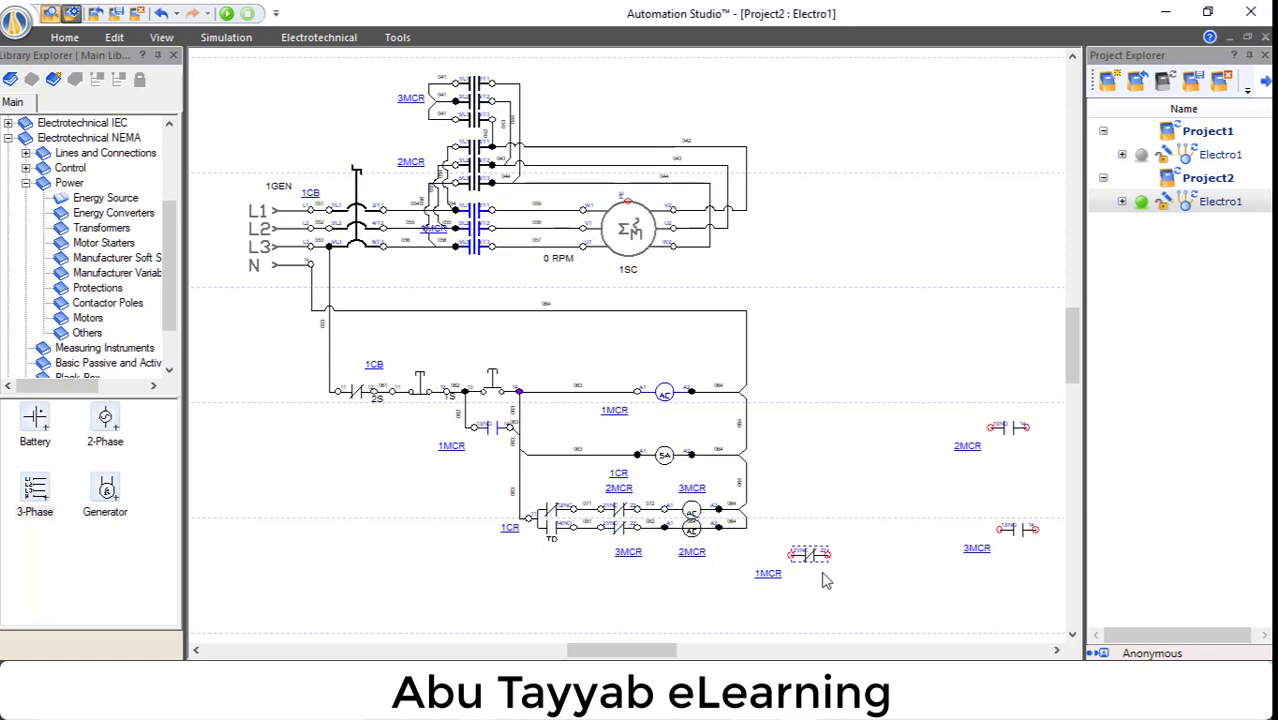
{"action": "left_click_drag", "start_coordinate": [818, 560], "coordinate": [1024, 488]}
{"action": "left_click", "coordinate": [889, 478]}
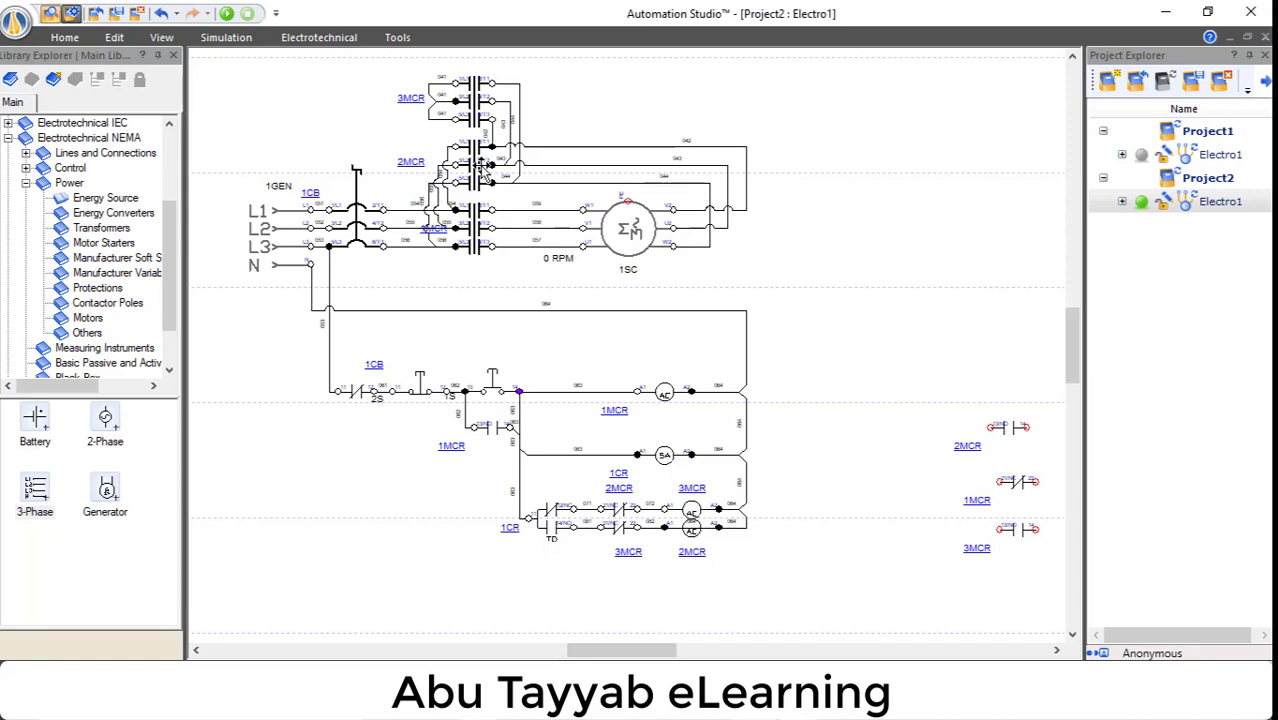
- Simulate the circuit with breaker 1CB closed to check its auxiliary contact in the control line, and stop the simulation
{"action": "left_click", "coordinate": [228, 14]}
{"action": "left_click", "coordinate": [355, 230]}
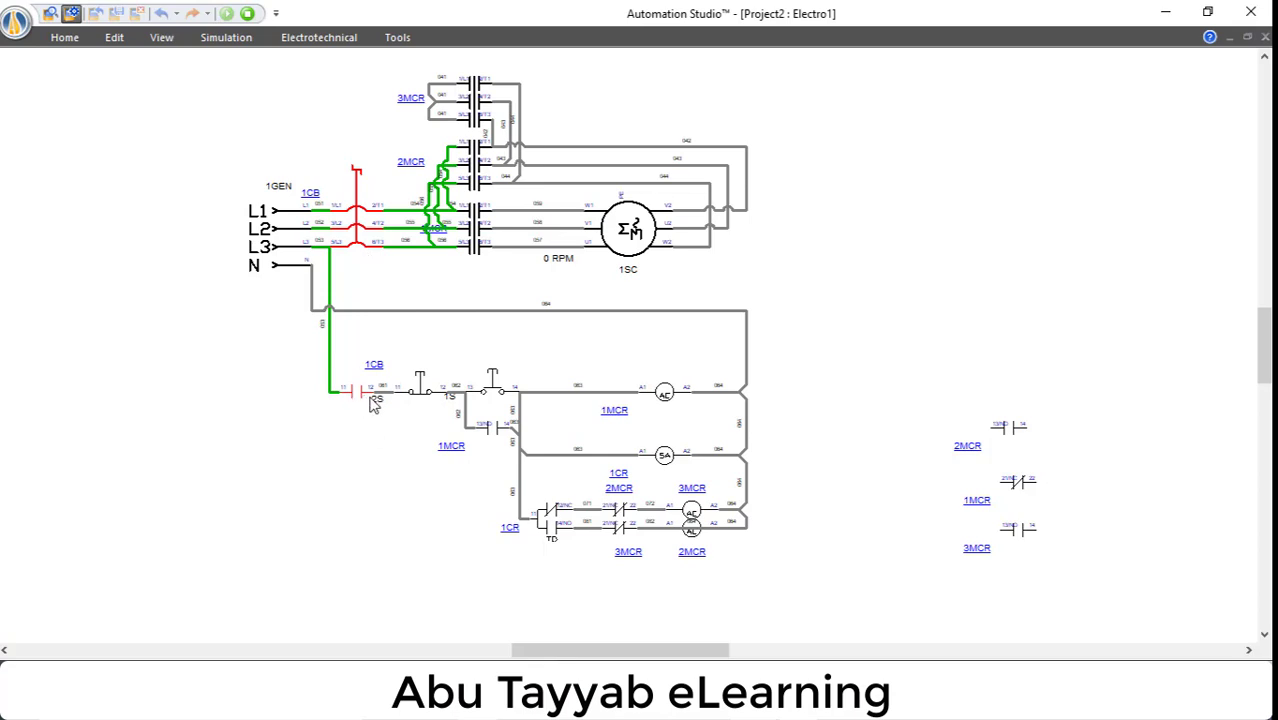
{"action": "left_click", "coordinate": [247, 13]}
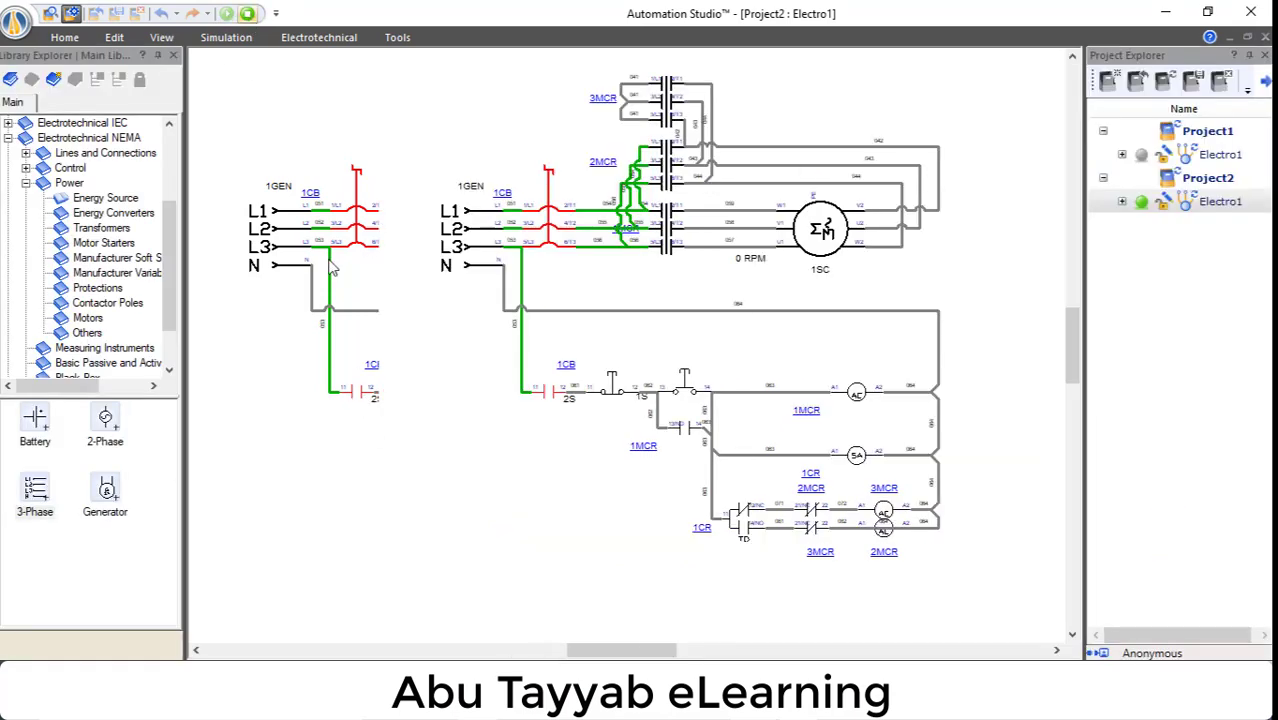
- Replace the 1CB NC contact in the control line with a NO signaling contact added in the circuit breaker's builder
{"action": "left_click", "coordinate": [358, 393]}
{"action": "key", "text": "Delete"}
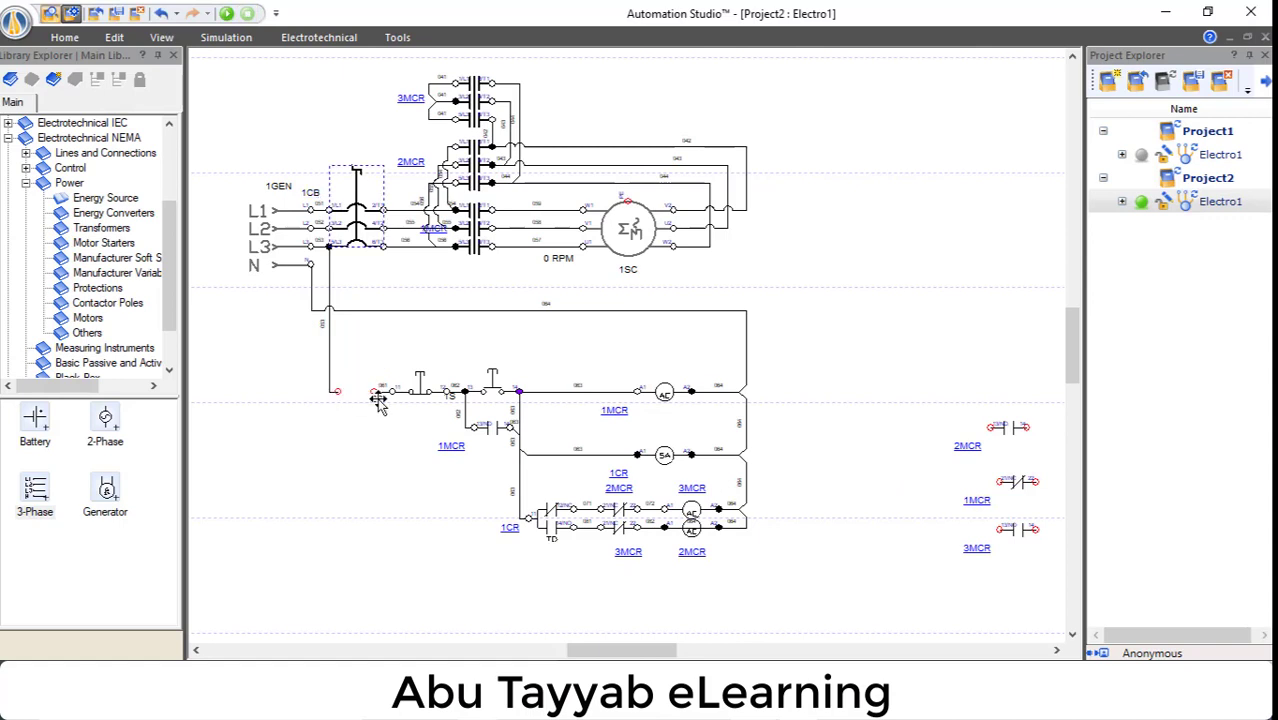
{"action": "double_click", "coordinate": [357, 232]}
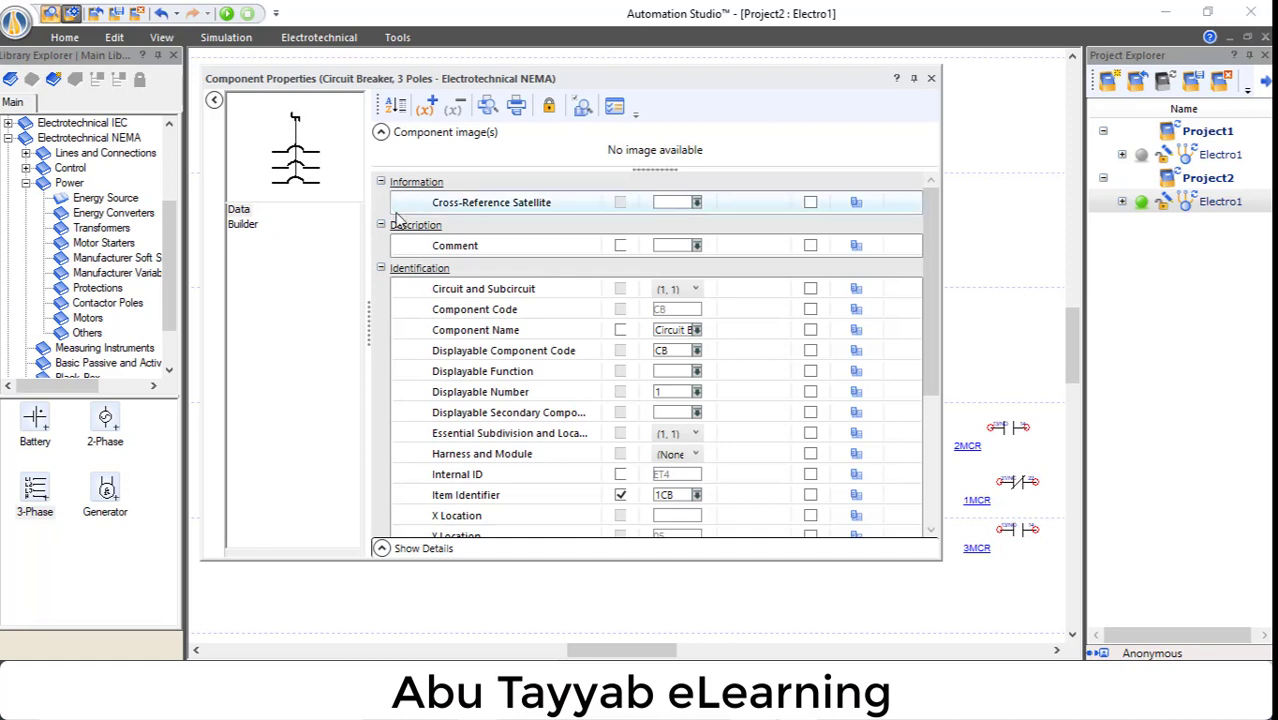
{"action": "left_click", "coordinate": [244, 226]}
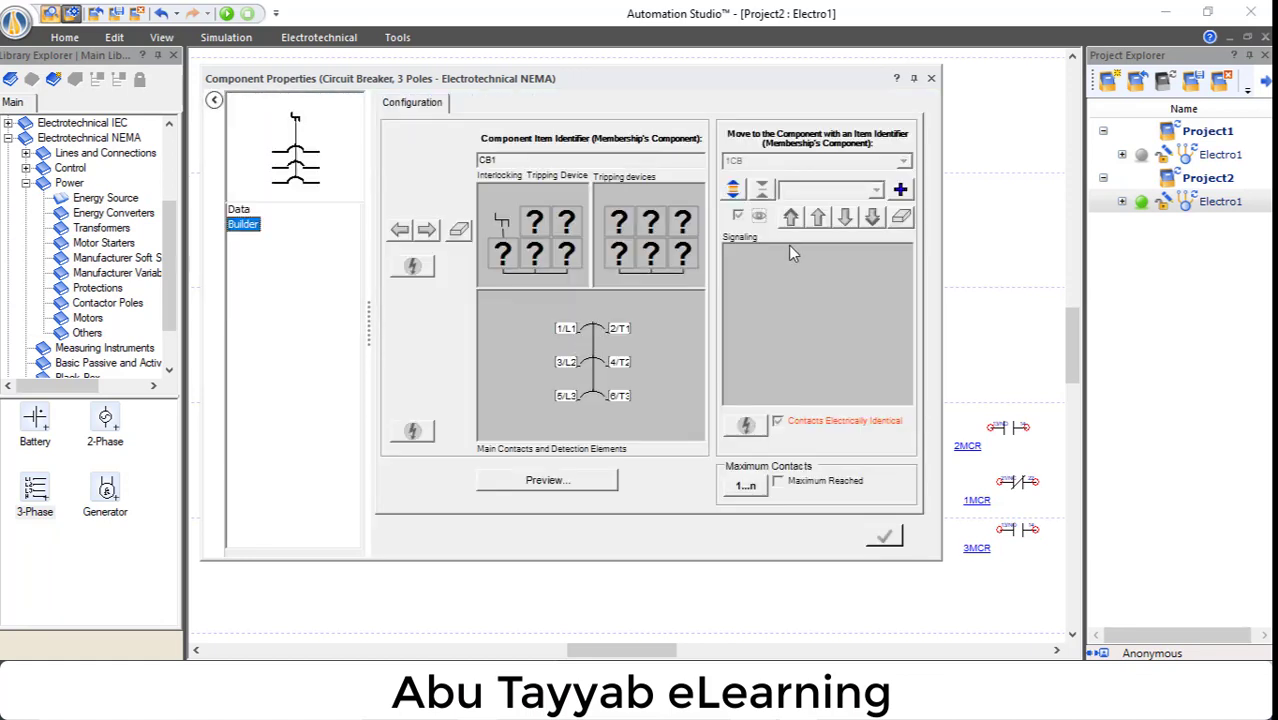
{"action": "left_click", "coordinate": [900, 190]}
{"action": "double_click", "coordinate": [816, 346]}
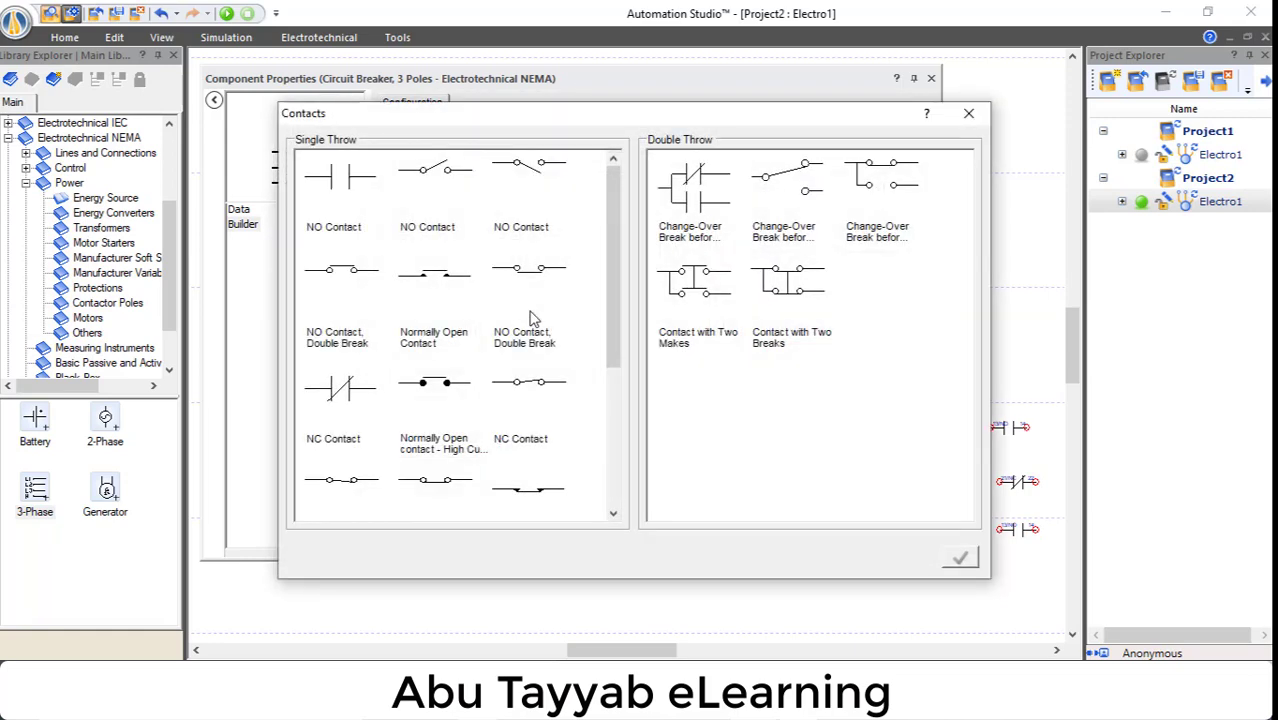
{"action": "double_click", "coordinate": [338, 205]}
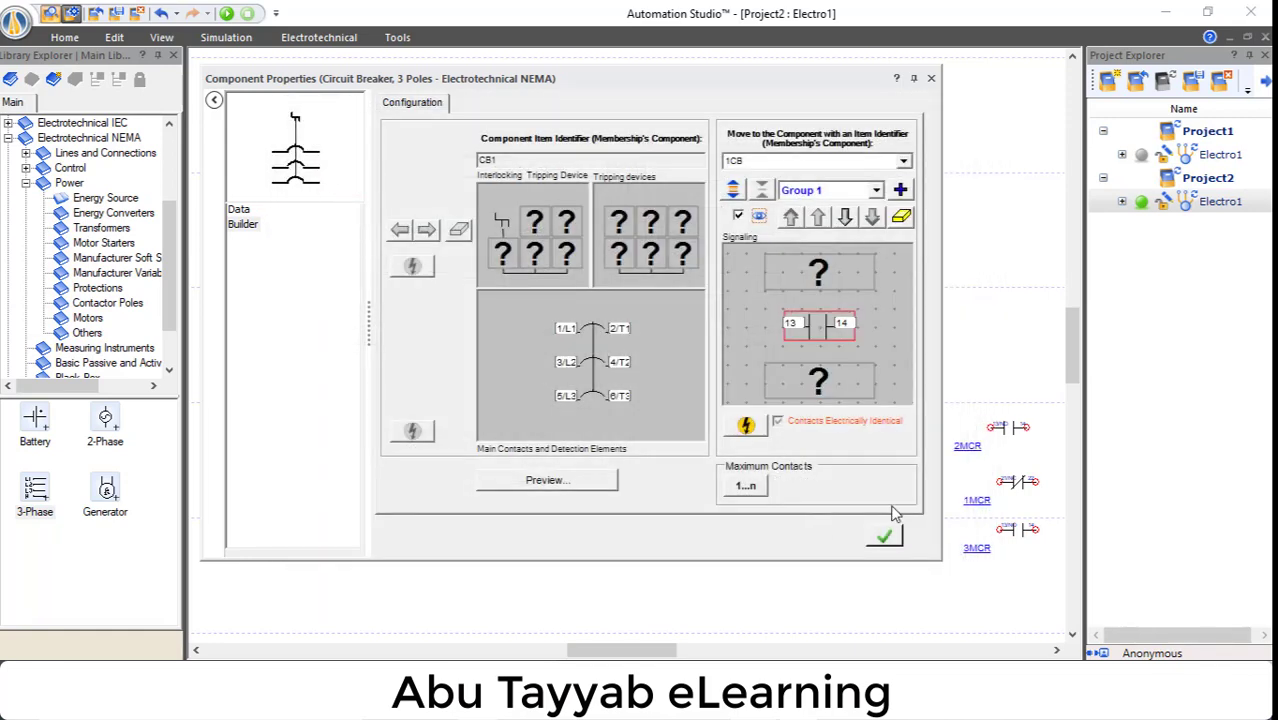
{"action": "left_click", "coordinate": [884, 536]}
{"action": "left_click_drag", "start_coordinate": [356, 387], "coordinate": [356, 394]}
- Simulate the circuit, close breaker 1CB and start the motor with push-button 1S to observe the contactor sequence
{"action": "left_click", "coordinate": [227, 14]}
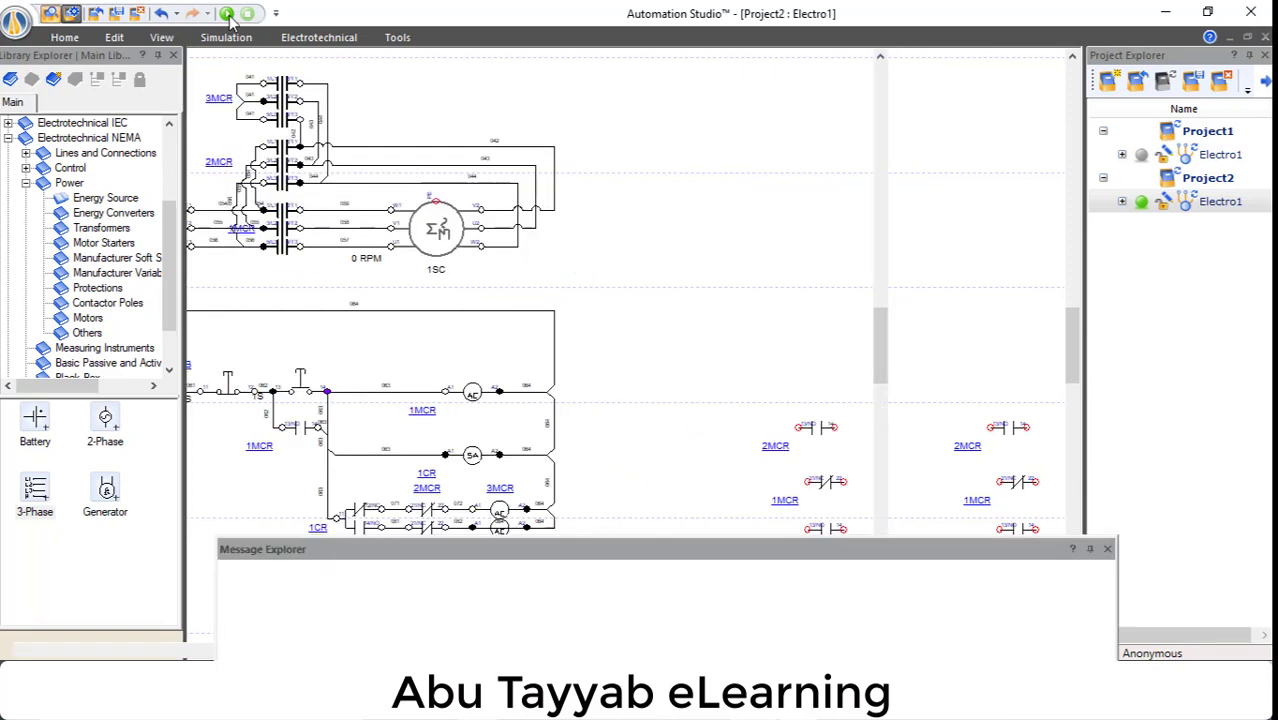
{"action": "left_click", "coordinate": [358, 213]}
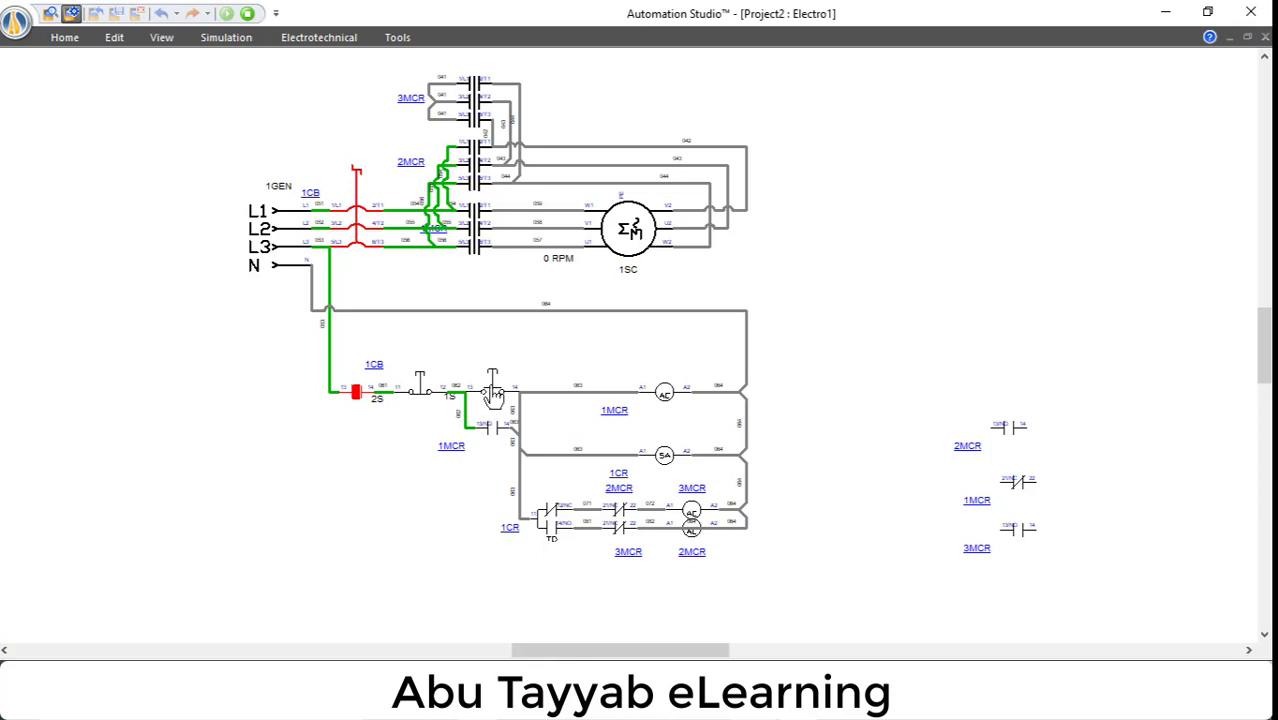
{"action": "left_click", "coordinate": [497, 398]}
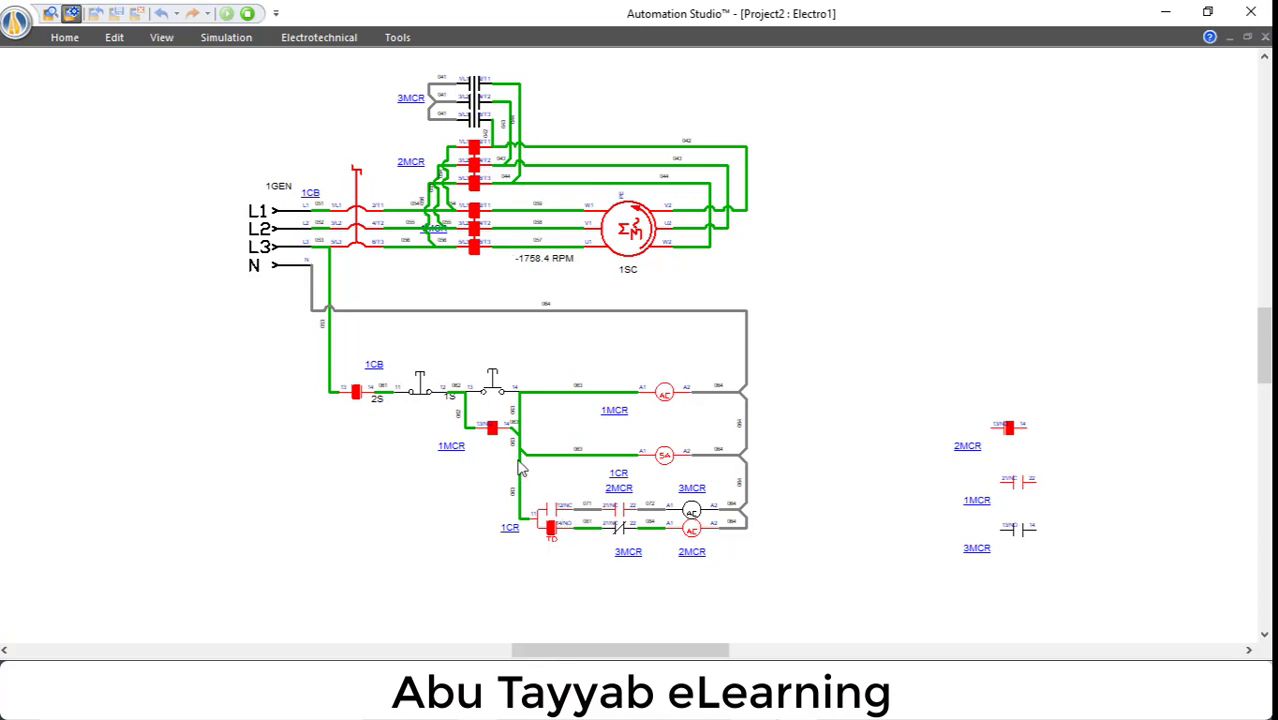
- Review the Delay on Operate setting in the 1CR timer coil's electrical characteristics and accept the dialogs
{"action": "double_click", "coordinate": [666, 454]}
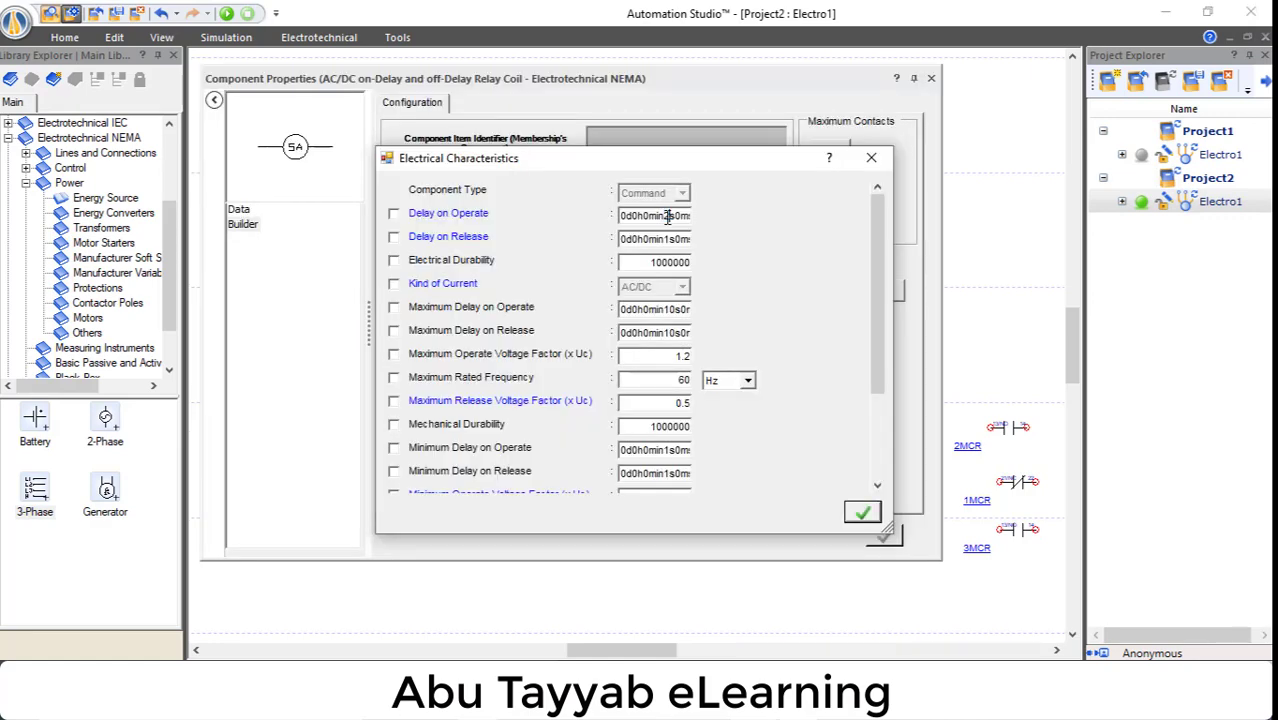
{"action": "left_click", "coordinate": [862, 512]}
{"action": "left_click", "coordinate": [886, 536]}
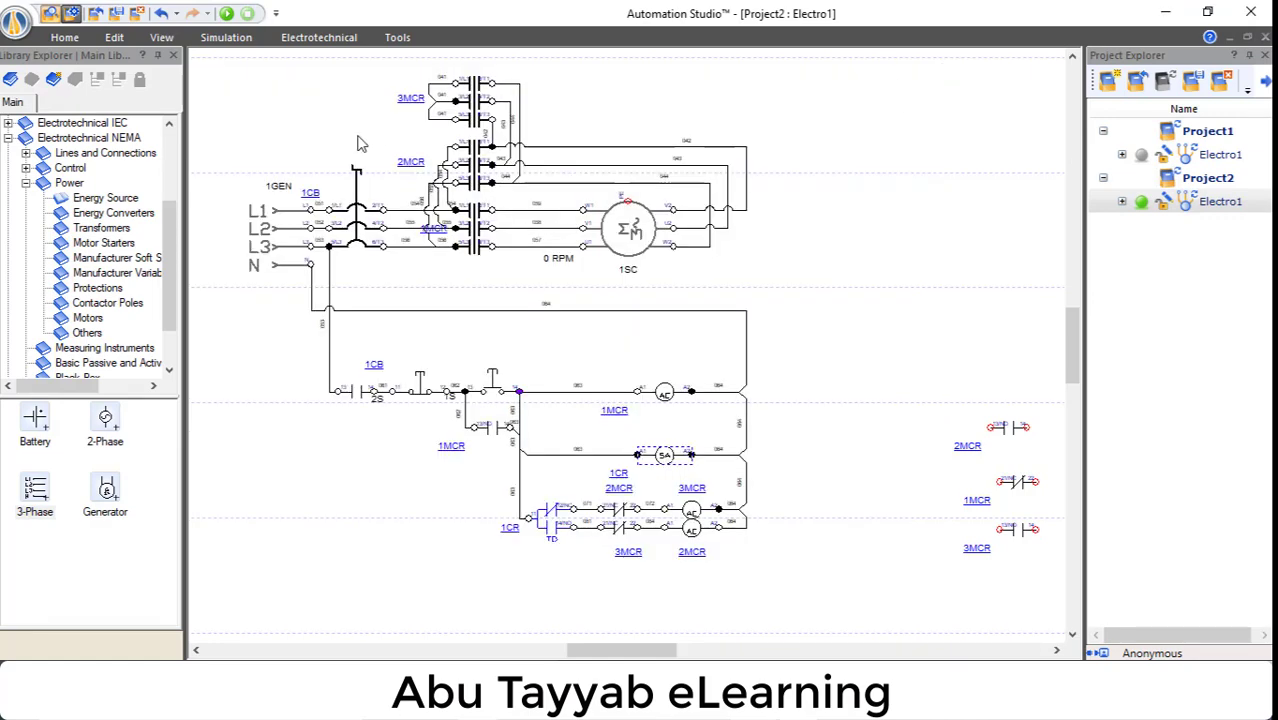
- Rerun the simulation with 1CB closed, start the motor with 1S, stop it with 2S and start it again with 1S
{"action": "left_click", "coordinate": [228, 13]}
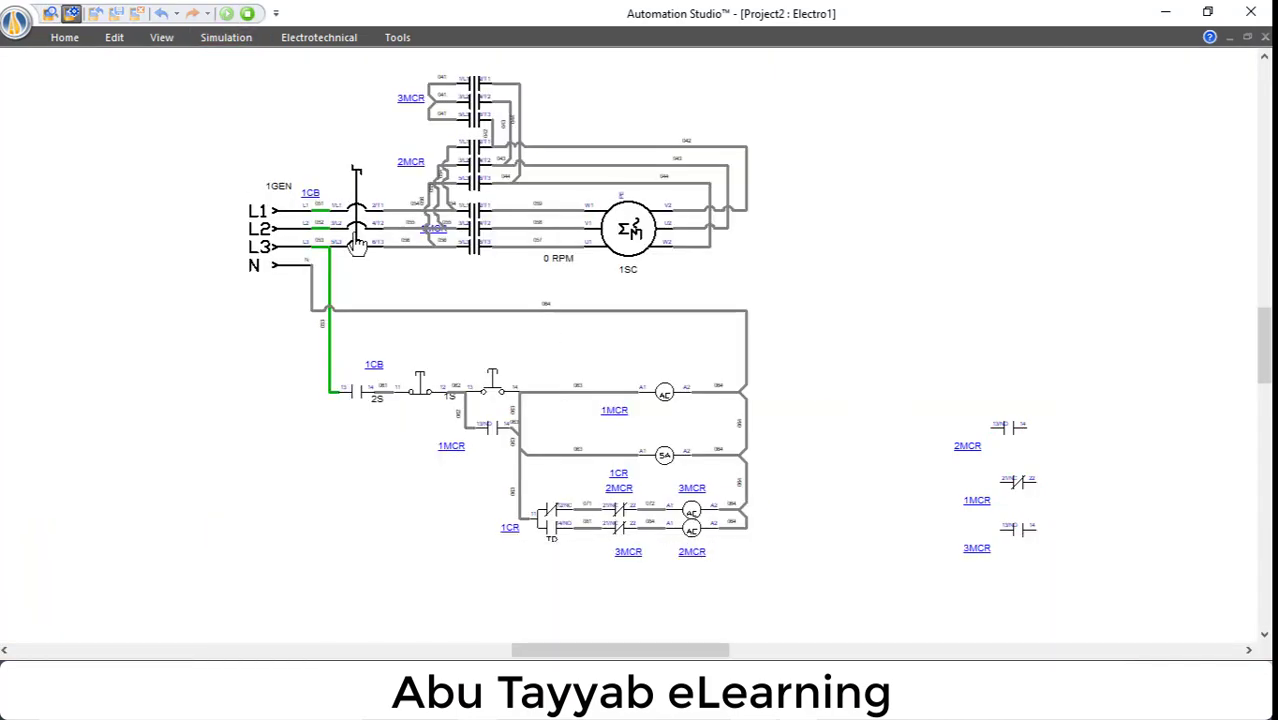
{"action": "left_click", "coordinate": [497, 397]}
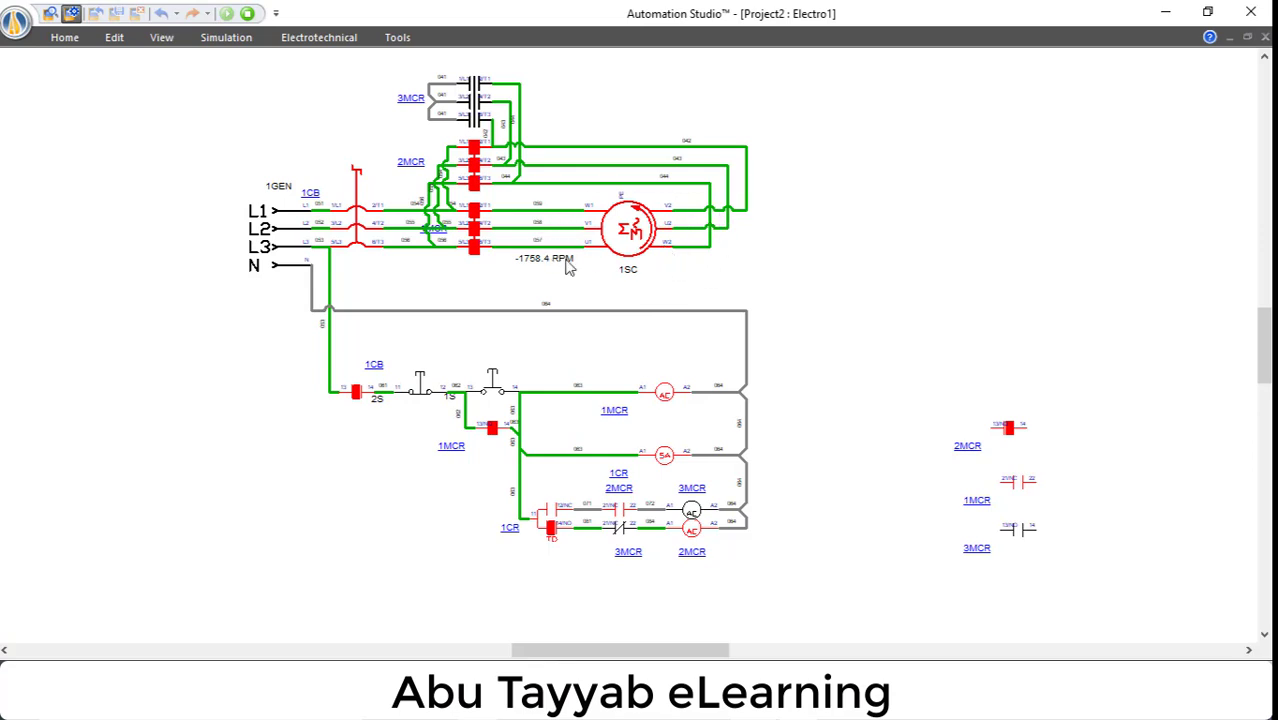
{"action": "left_click", "coordinate": [417, 399]}
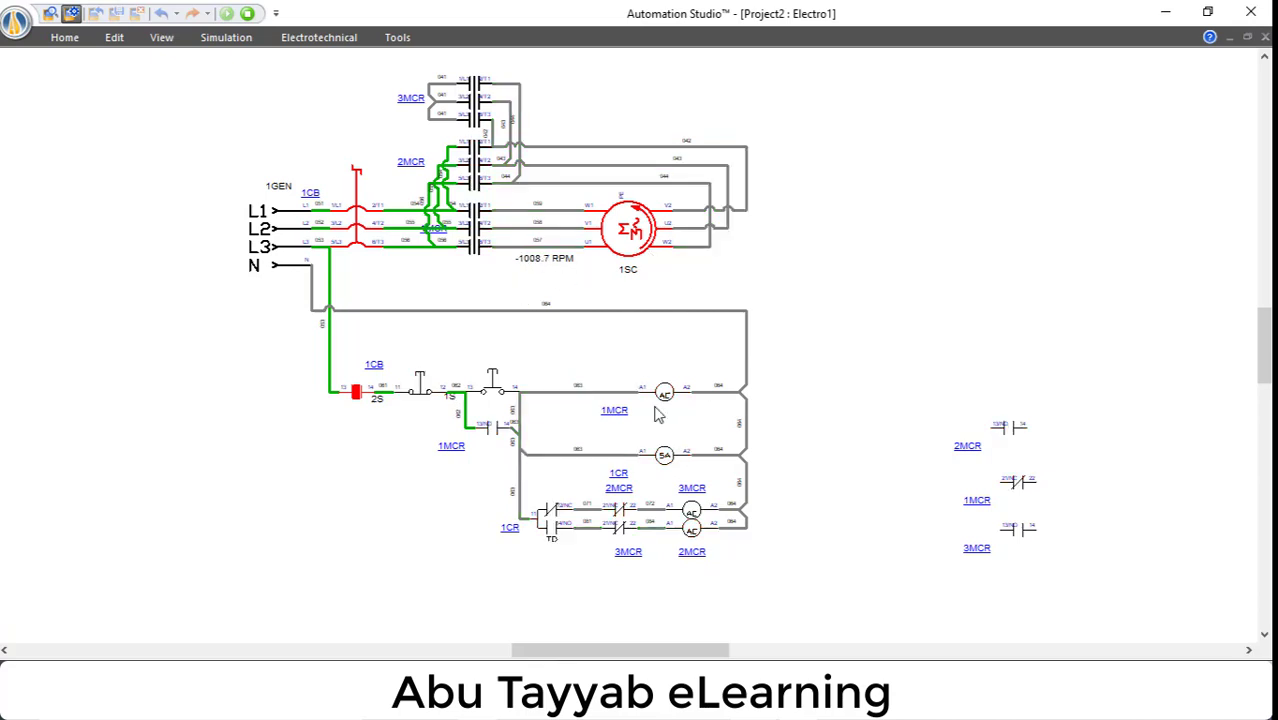
{"action": "left_click", "coordinate": [495, 392]}
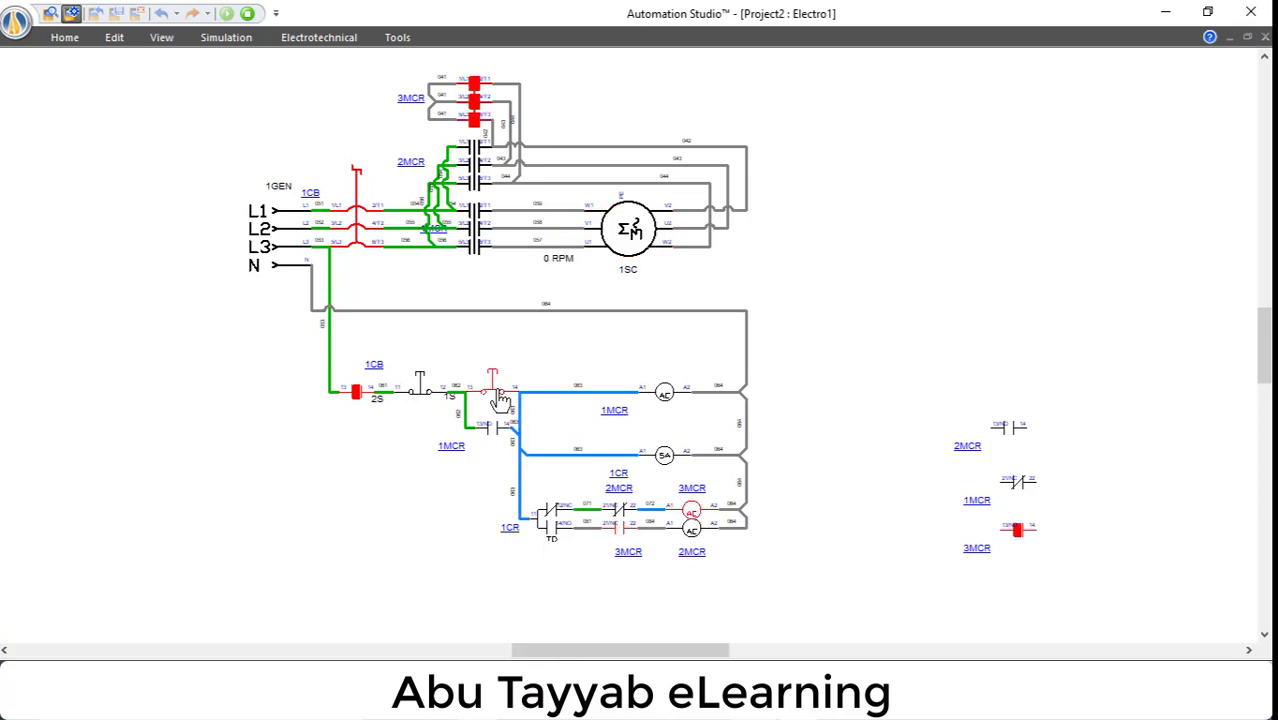